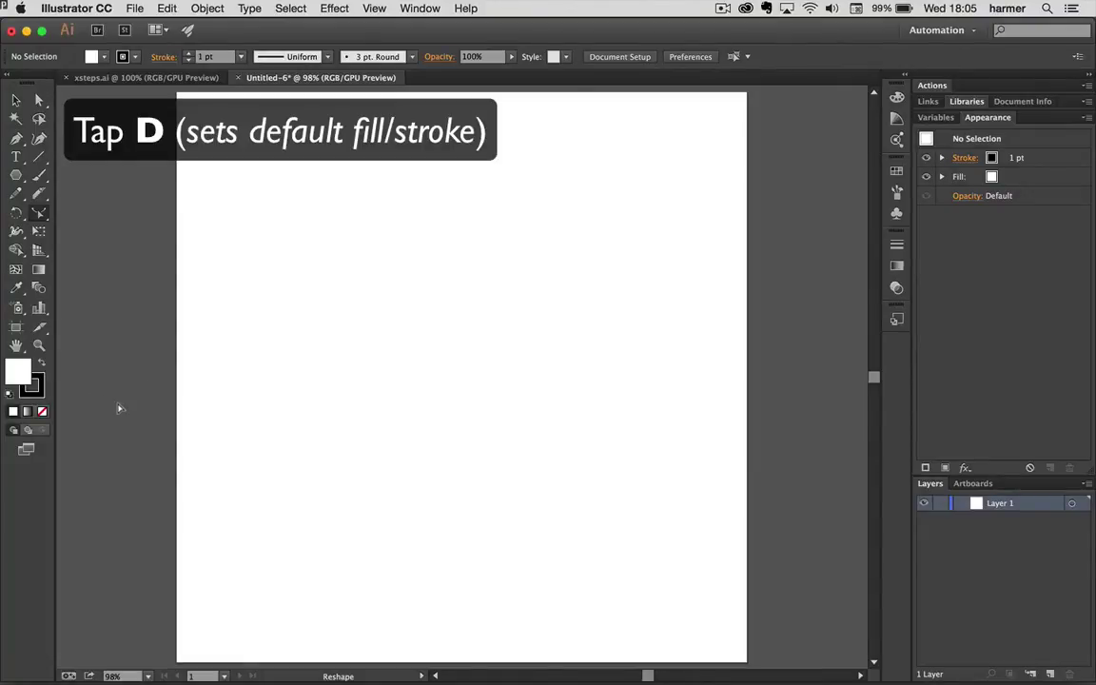
Draw an unfilled, 1 pt black-outlined hexagon about 87 mm wide from the page centre.
key("slash")
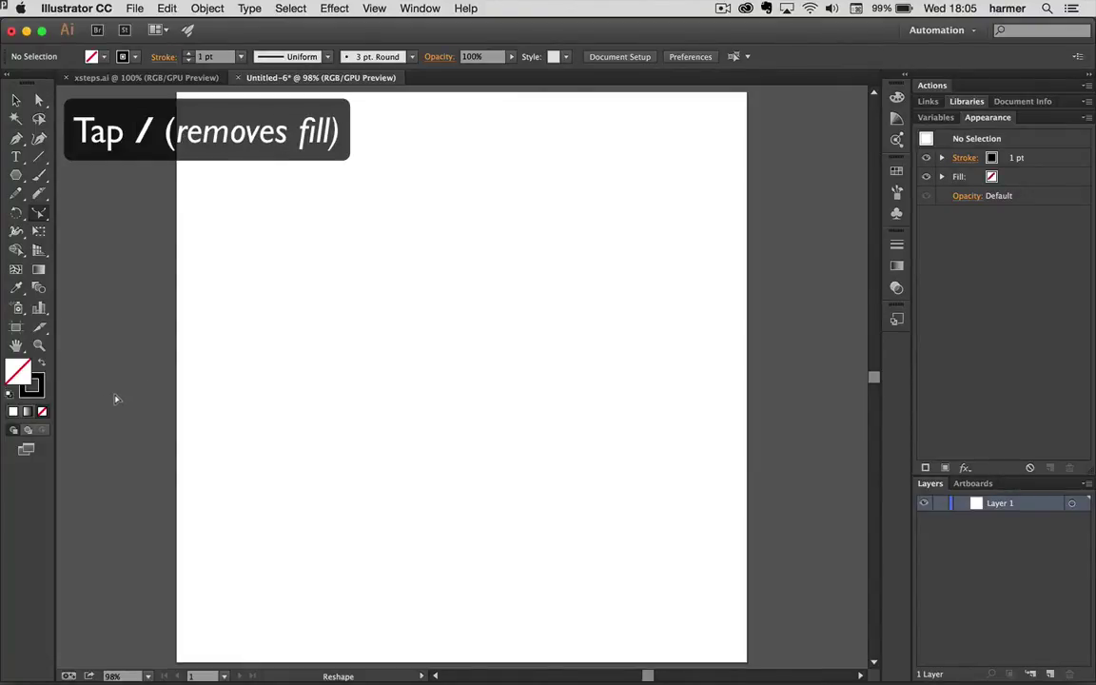
left_click(14, 177)
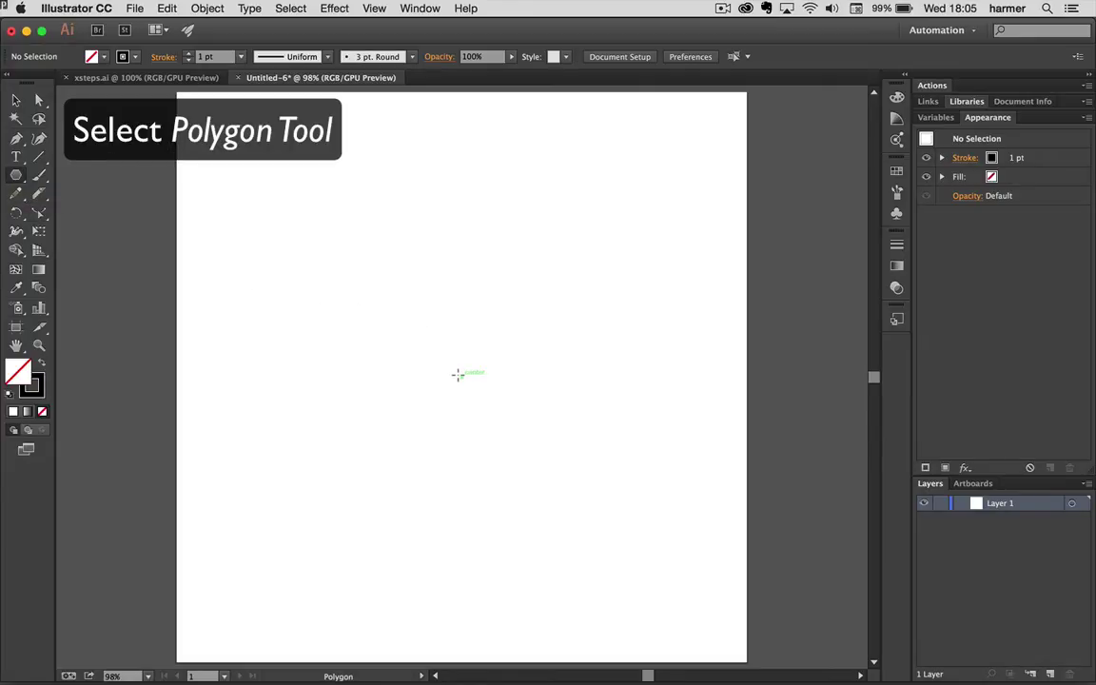
left_click_drag(457, 375, 512, 451)
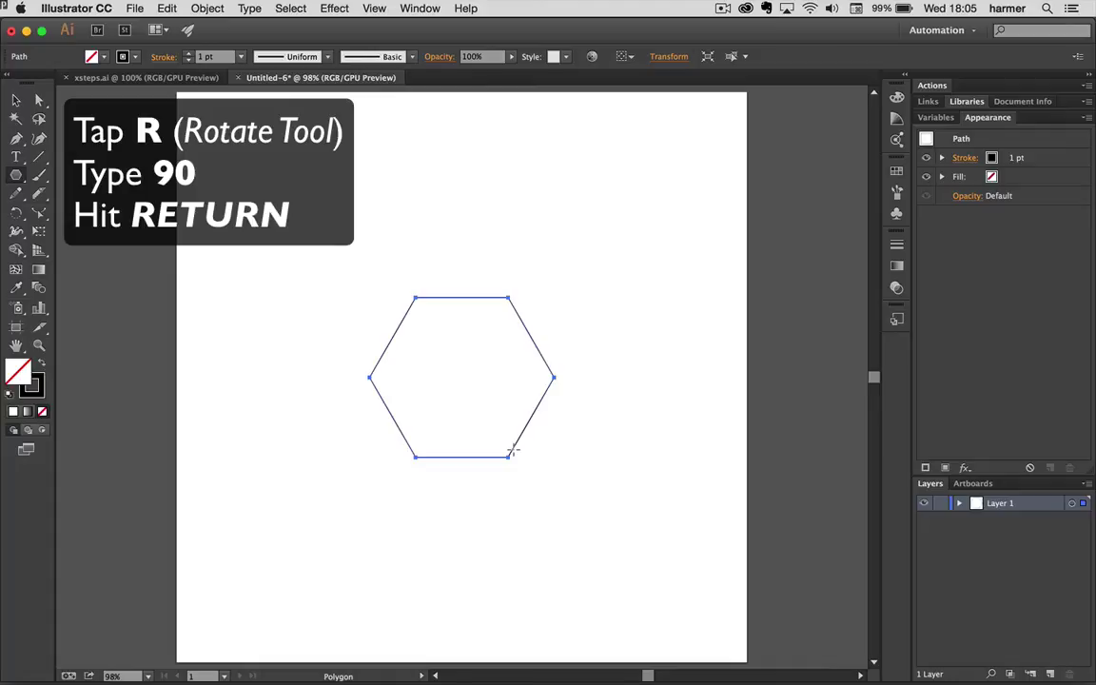
Rotate the hexagon 90° and round all its corners to 11.42 mm.
key("r")
key("Return")
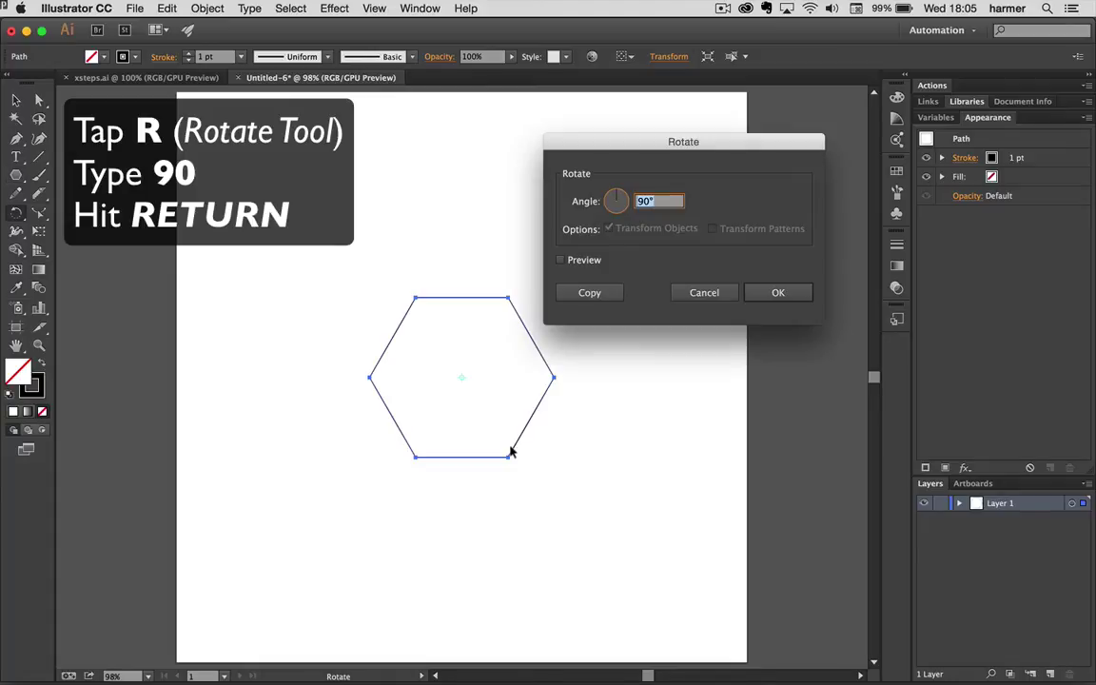
key("Return")
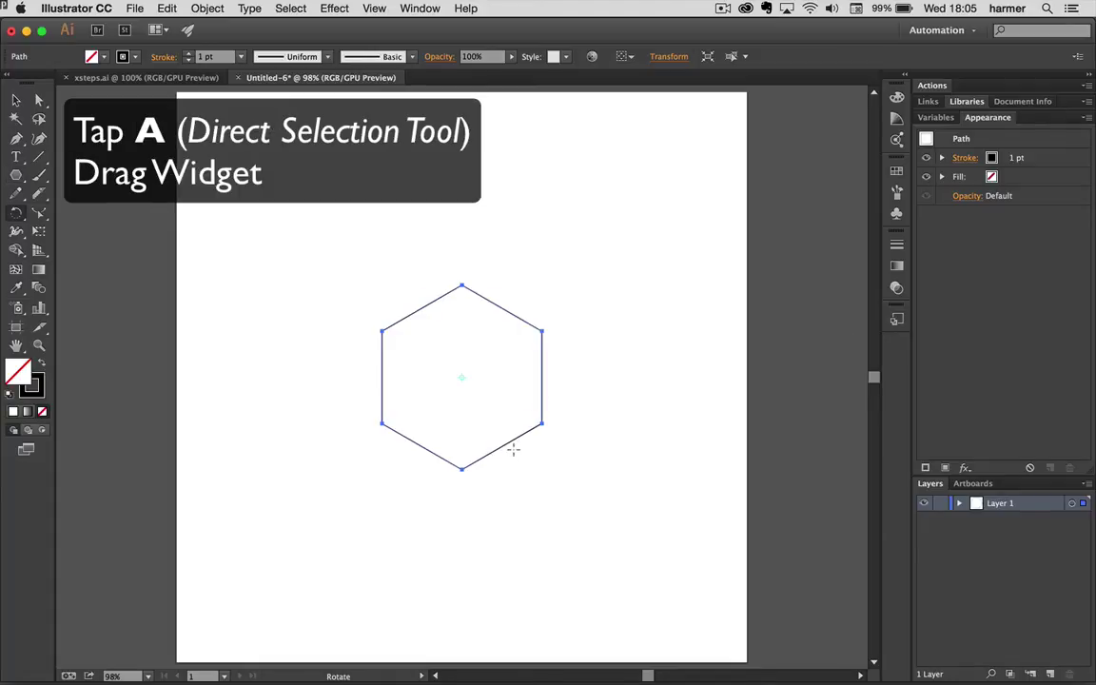
key("a")
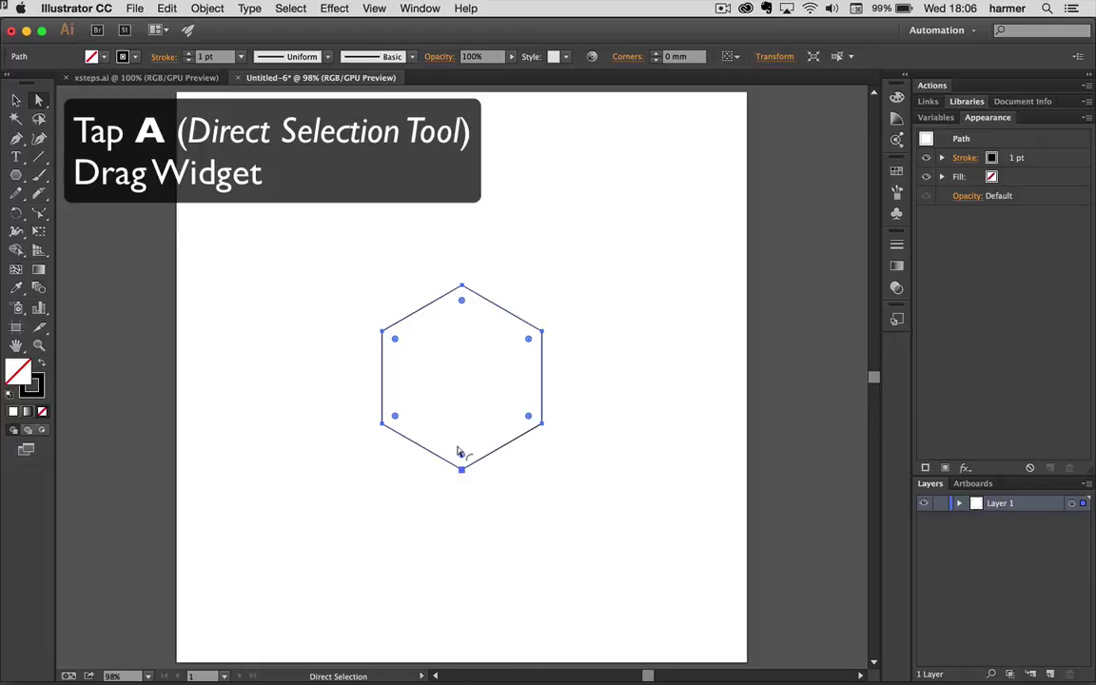
left_click_drag(457, 451, 465, 440)
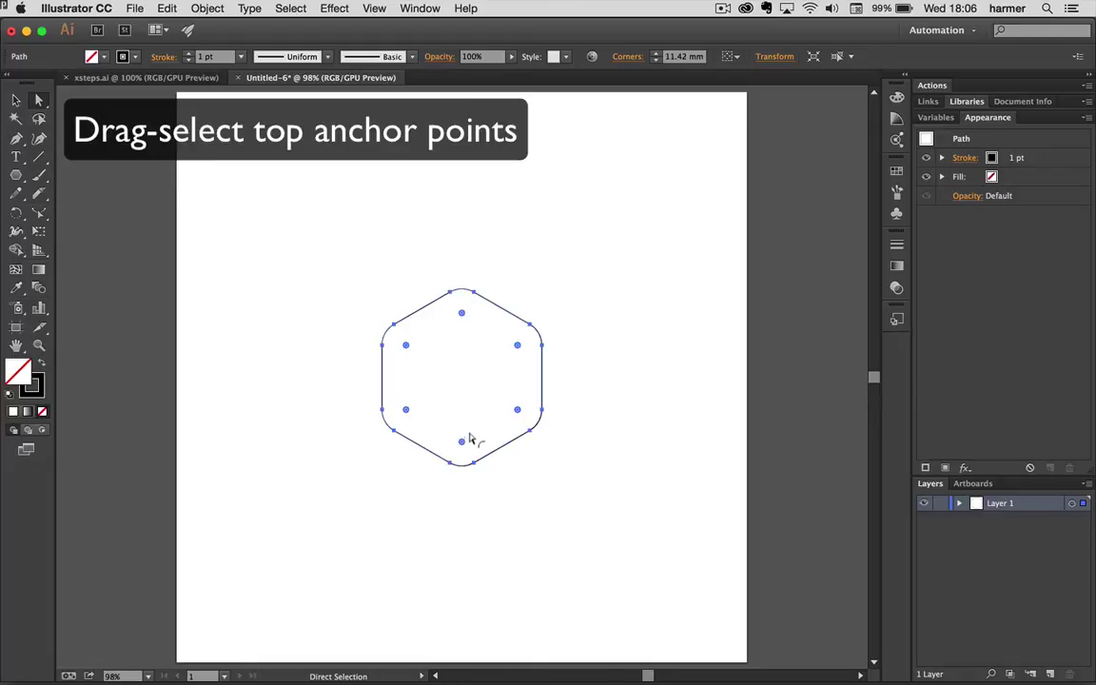
Round the top corners to 37.8 mm, scale them to about 95%, and round the side points to 17.58 mm.
left_click_drag(348, 259, 567, 385)
left_click_drag(457, 313, 472, 400)
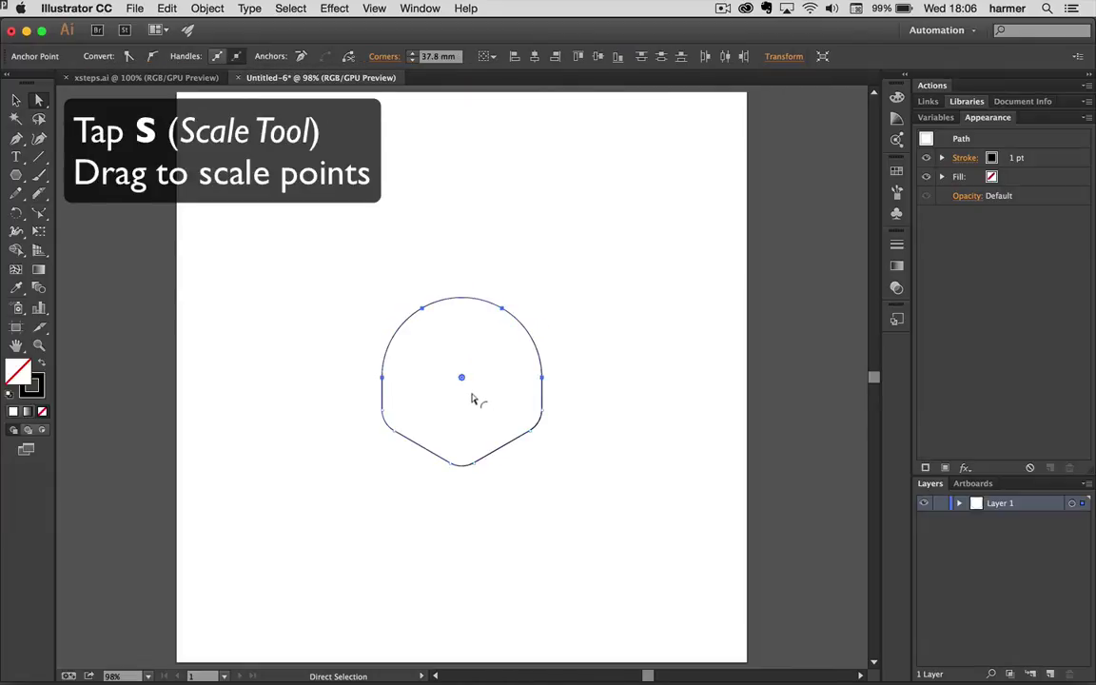
key("s")
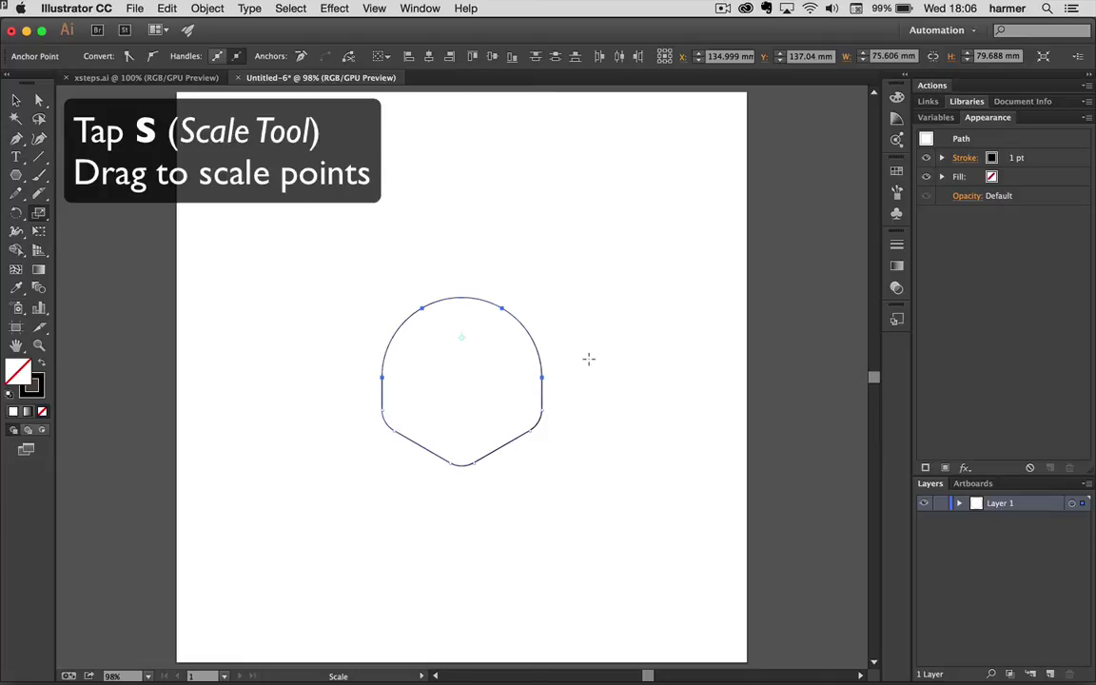
left_click_drag(591, 360, 578, 361)
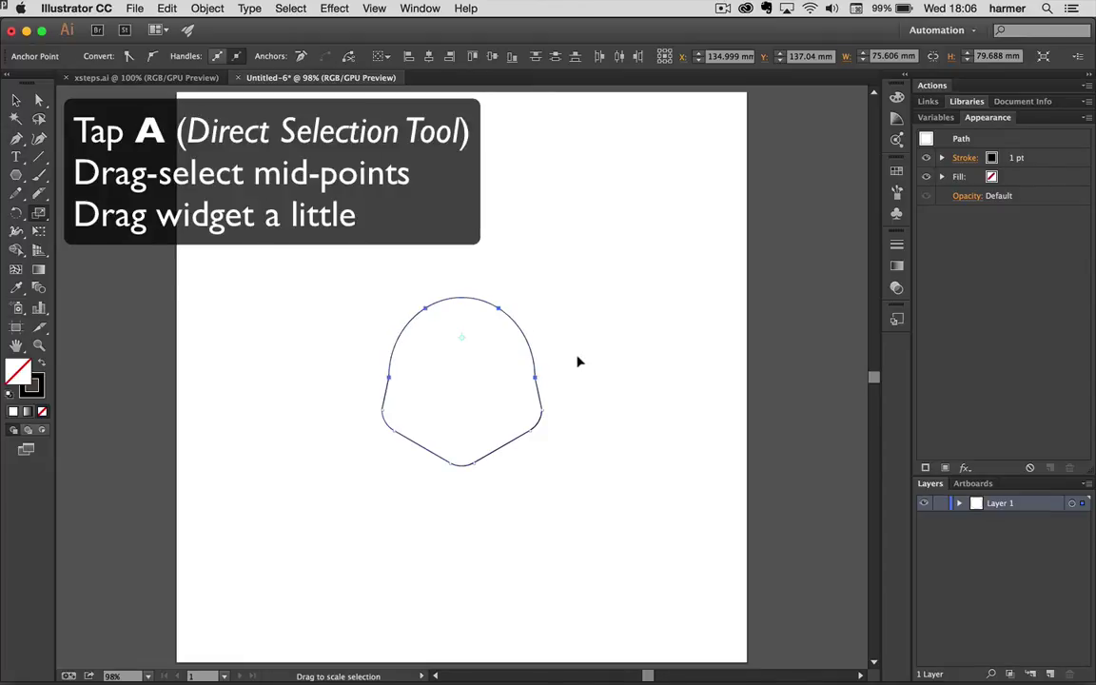
key("a")
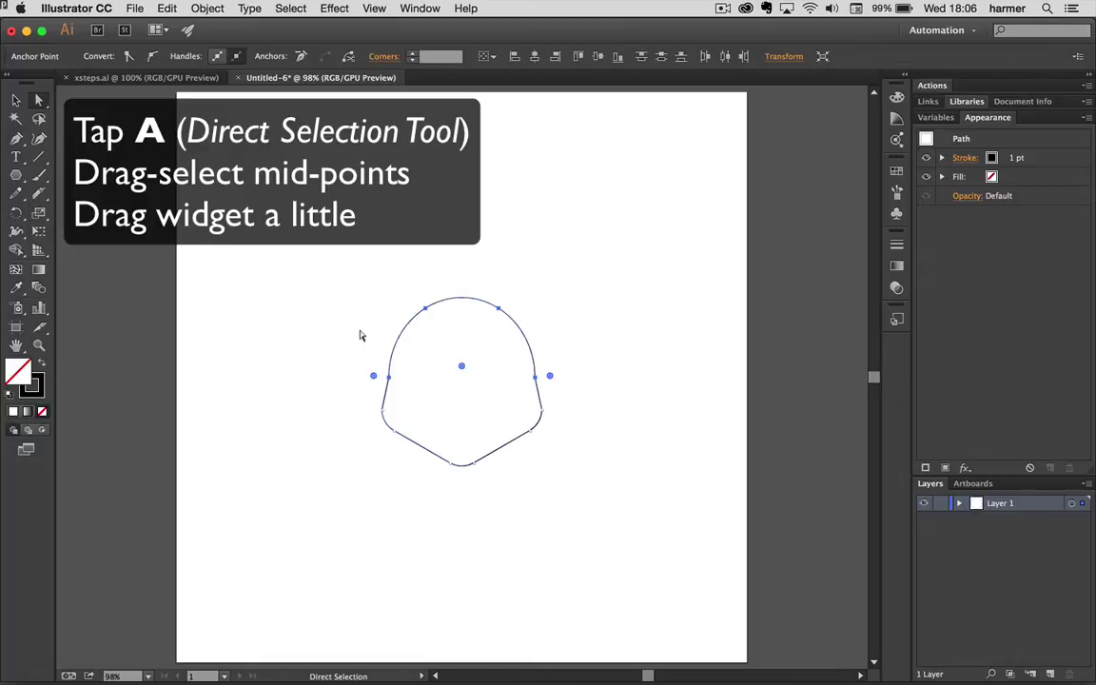
left_click_drag(345, 347, 583, 386)
left_click_drag(371, 374, 346, 370)
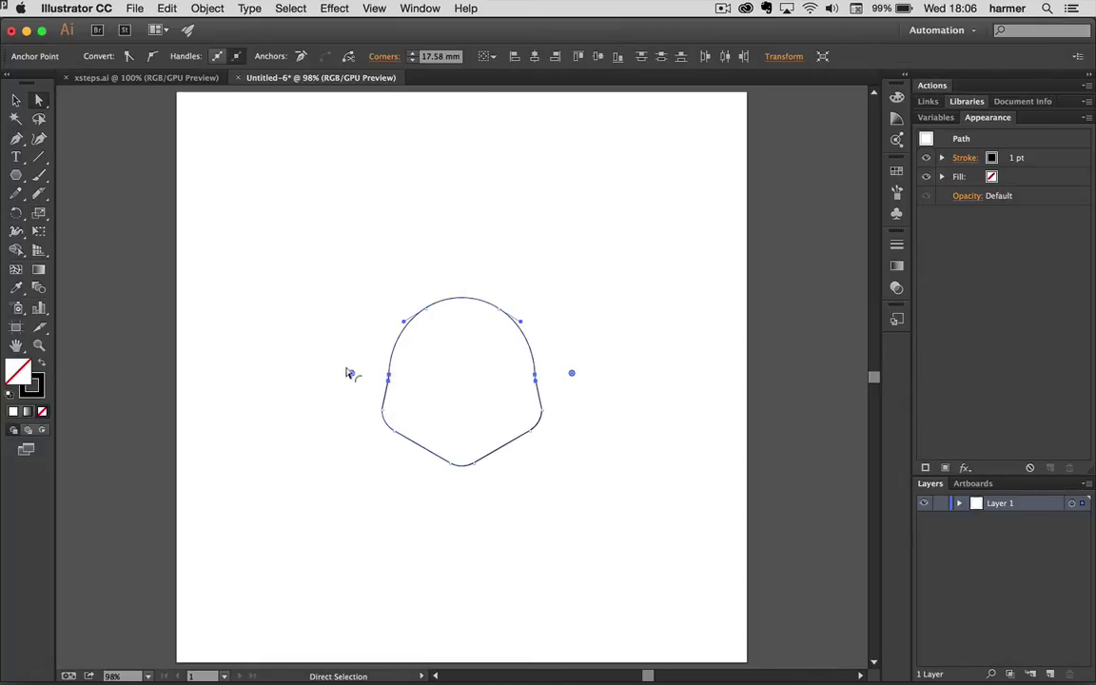
Zoom in and draw a vertical line down through the head's centre.
key("z")
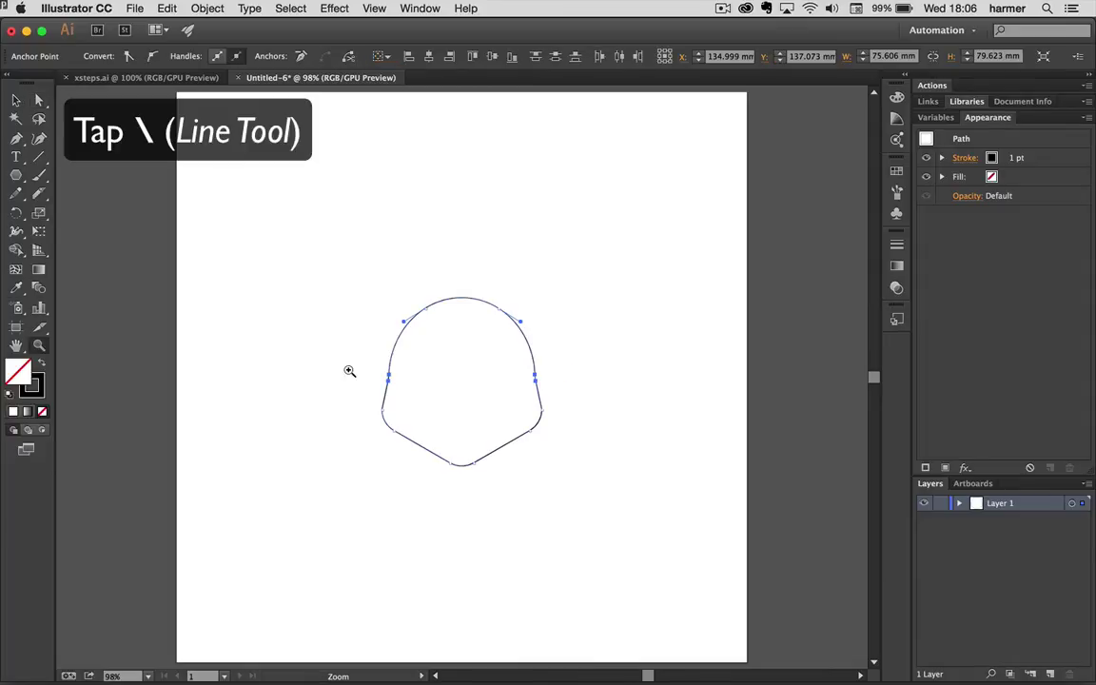
left_click_drag(462, 376, 651, 390)
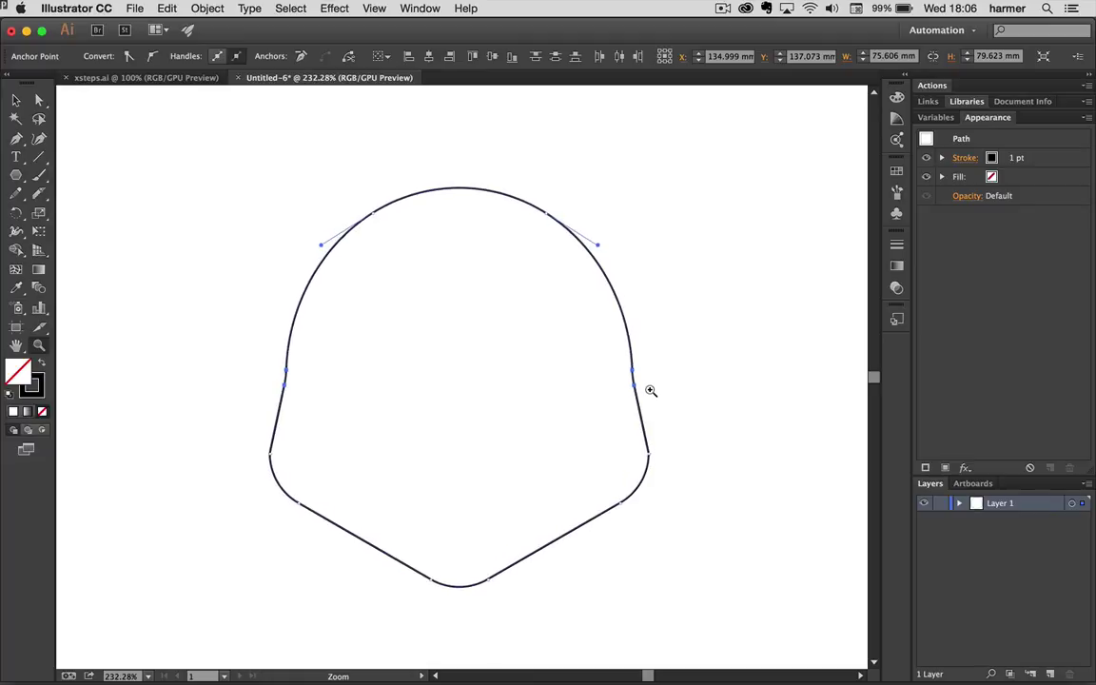
key("backslash")
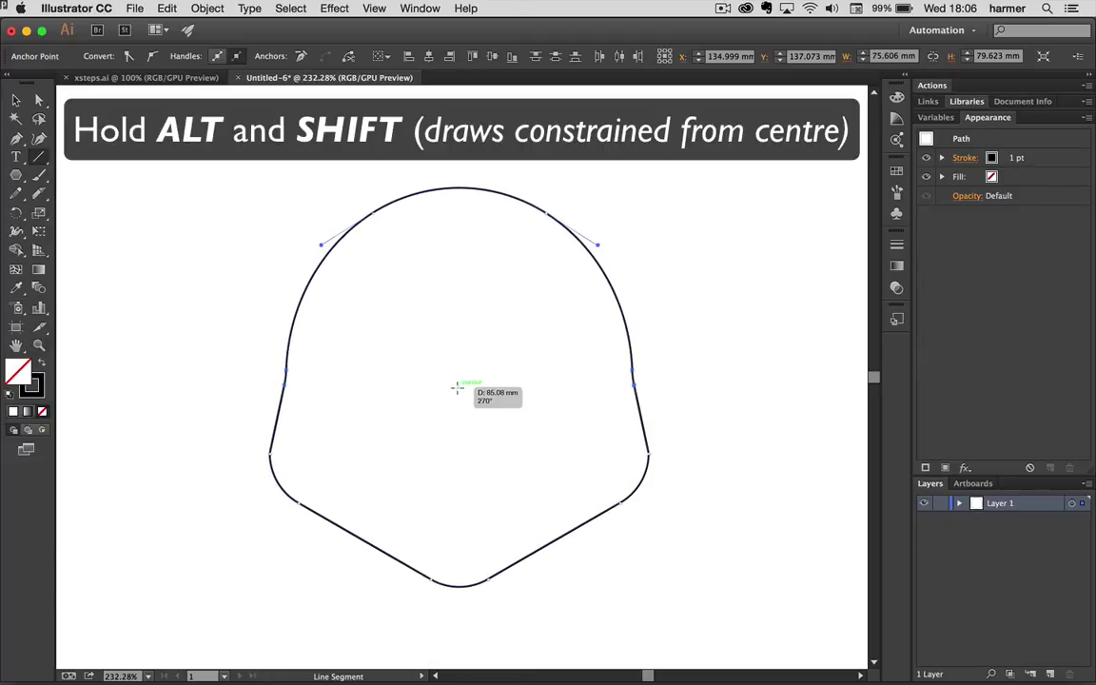
left_click_drag(458, 383, 467, 621)
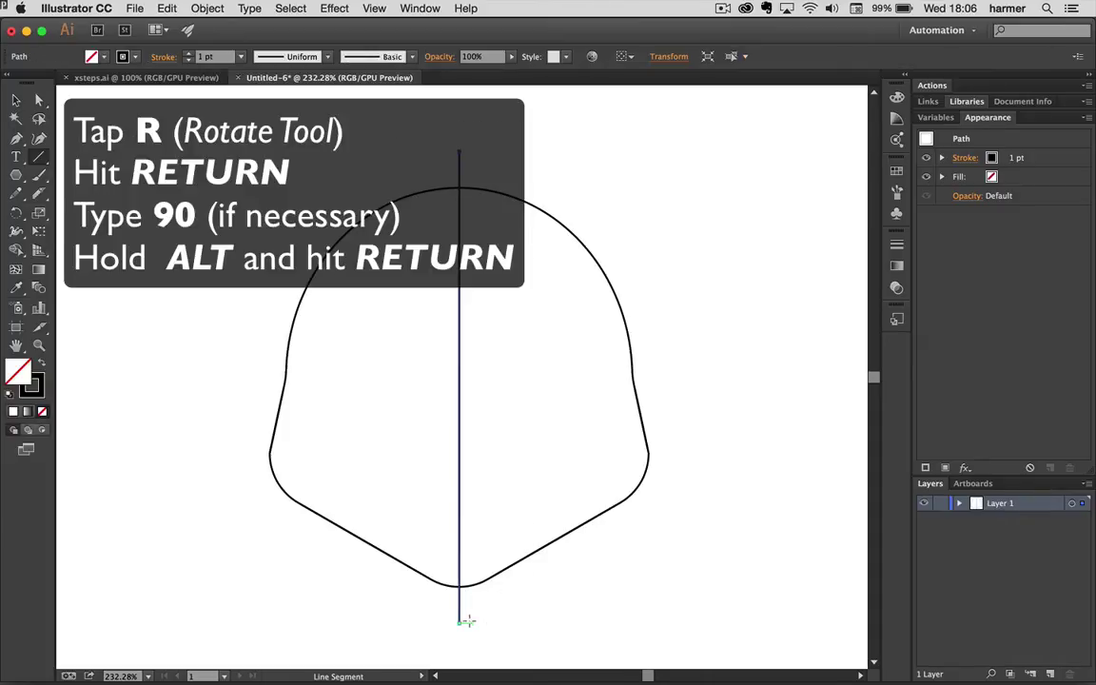
Make a 90°-rotated copy of the vertical line to form a horizontal crosshair.
key("r")
key("Return")
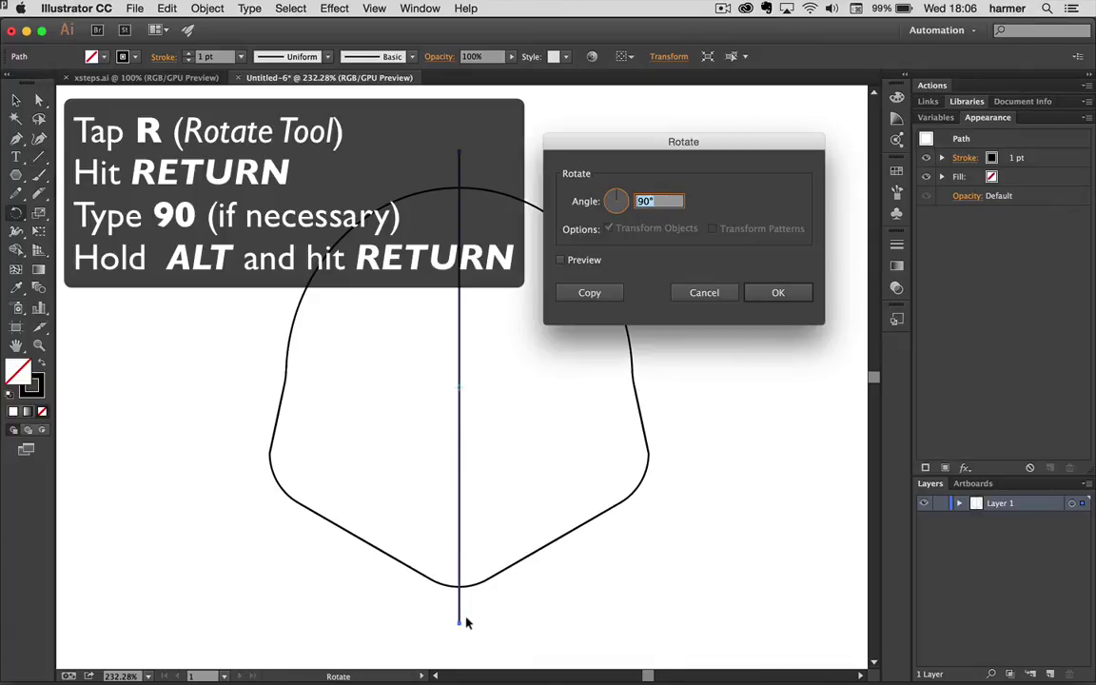
key("alt+Return")
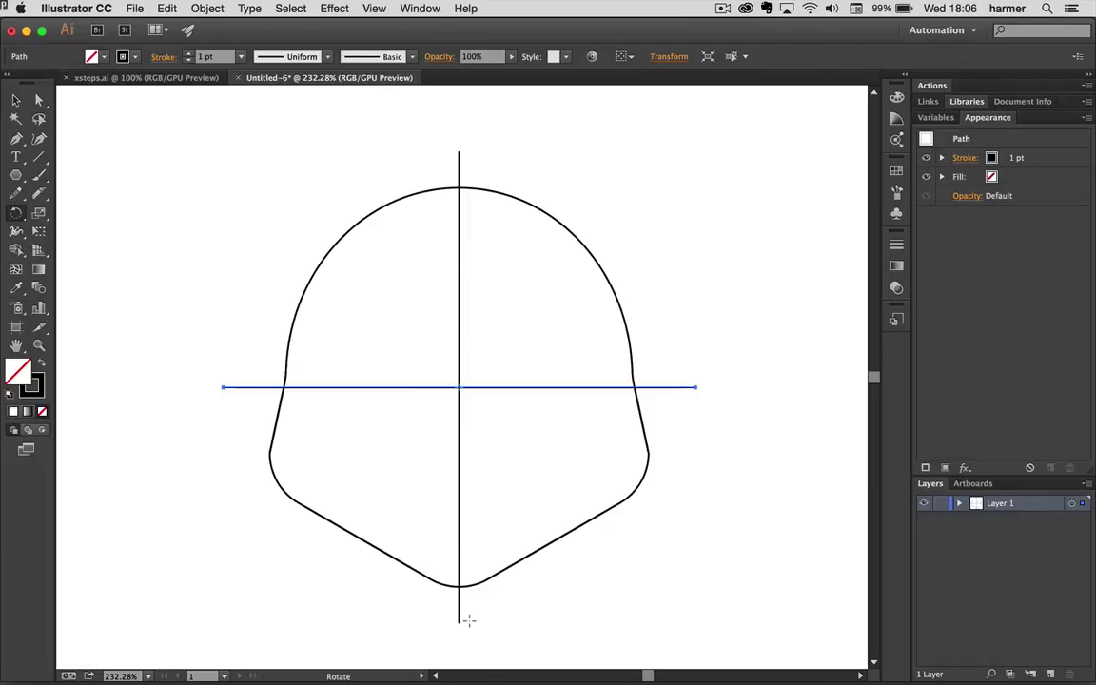
Bend the horizontal line gently downward at its middle with the Reshape Tool.
left_click(40, 215)
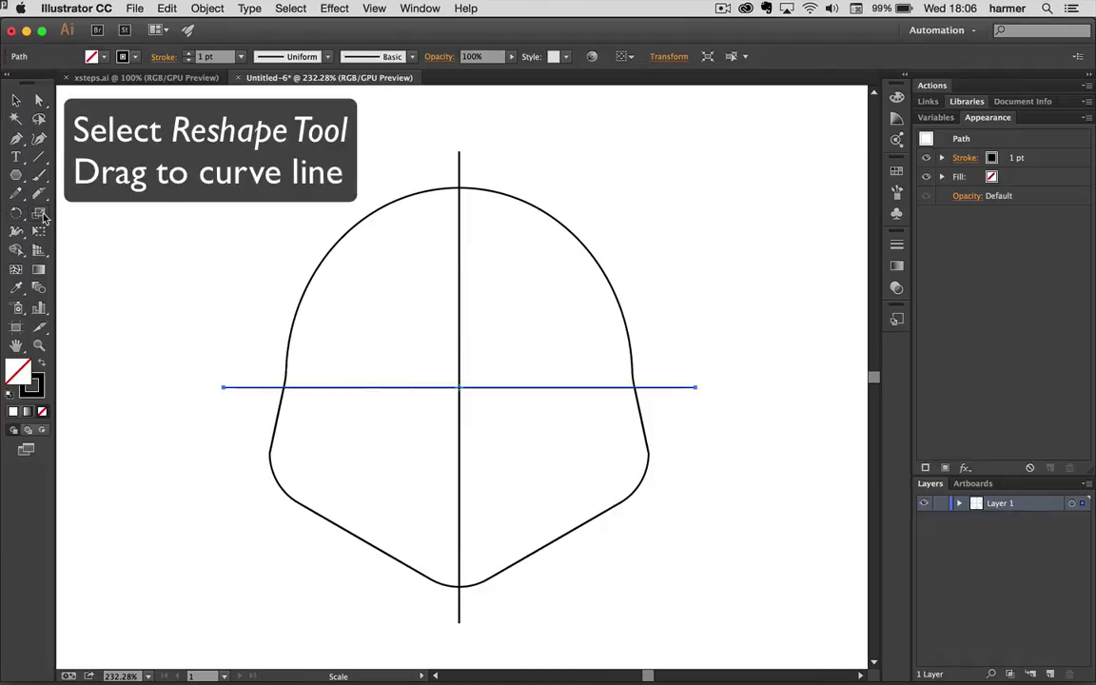
left_click_drag(43, 219, 76, 248)
left_click_drag(456, 387, 457, 413)
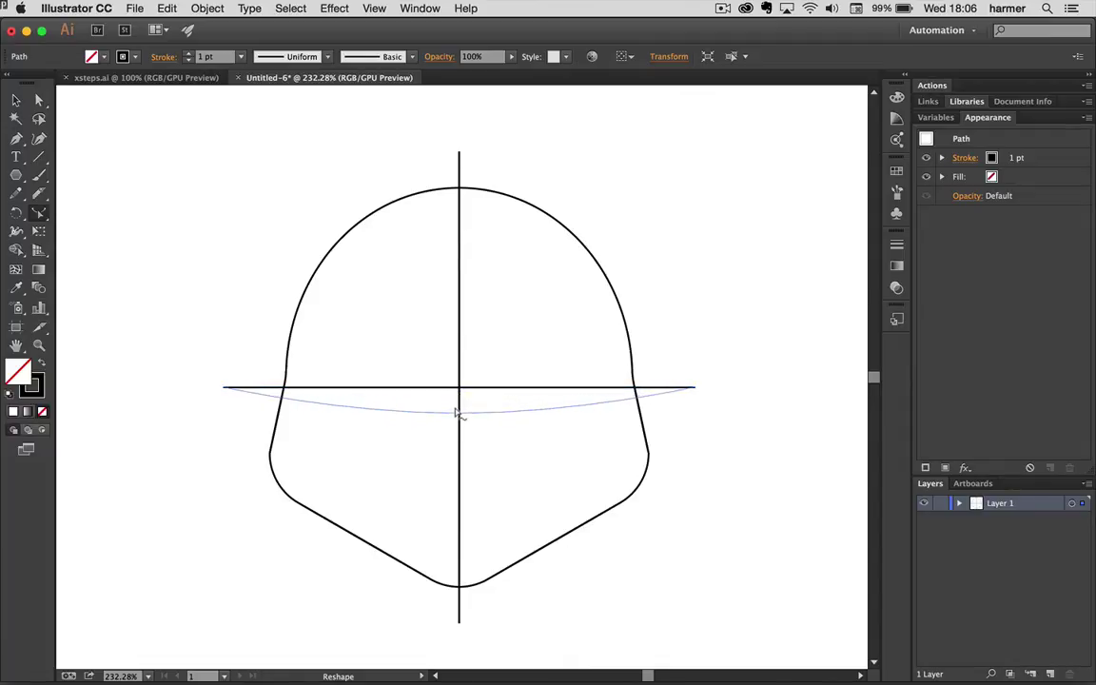
left_click_drag(457, 413, 458, 414)
Convert both crossing lines into guides and zoom in on their crossing.
key("v")
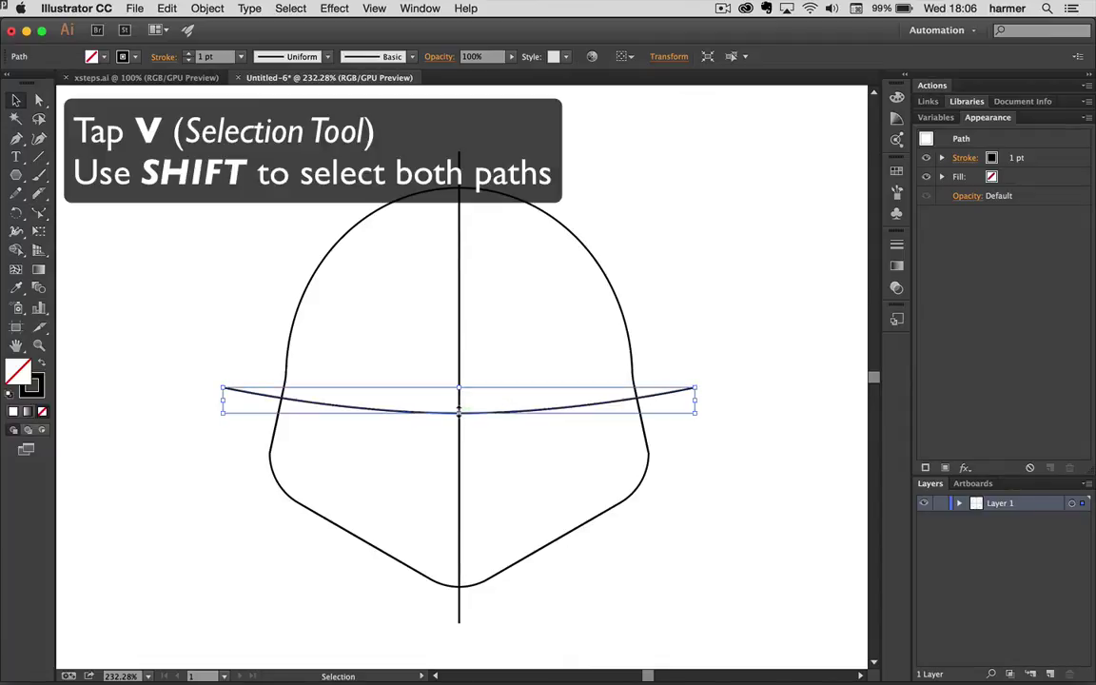
left_click(457, 355, "shift")
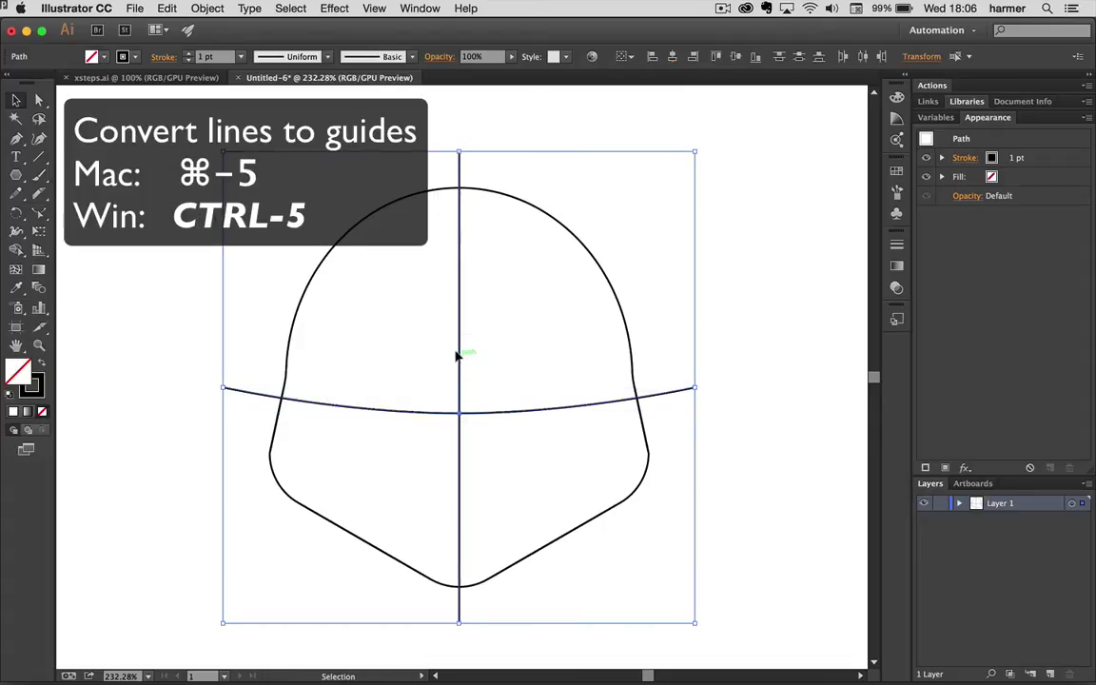
key("super")
key("super+5")
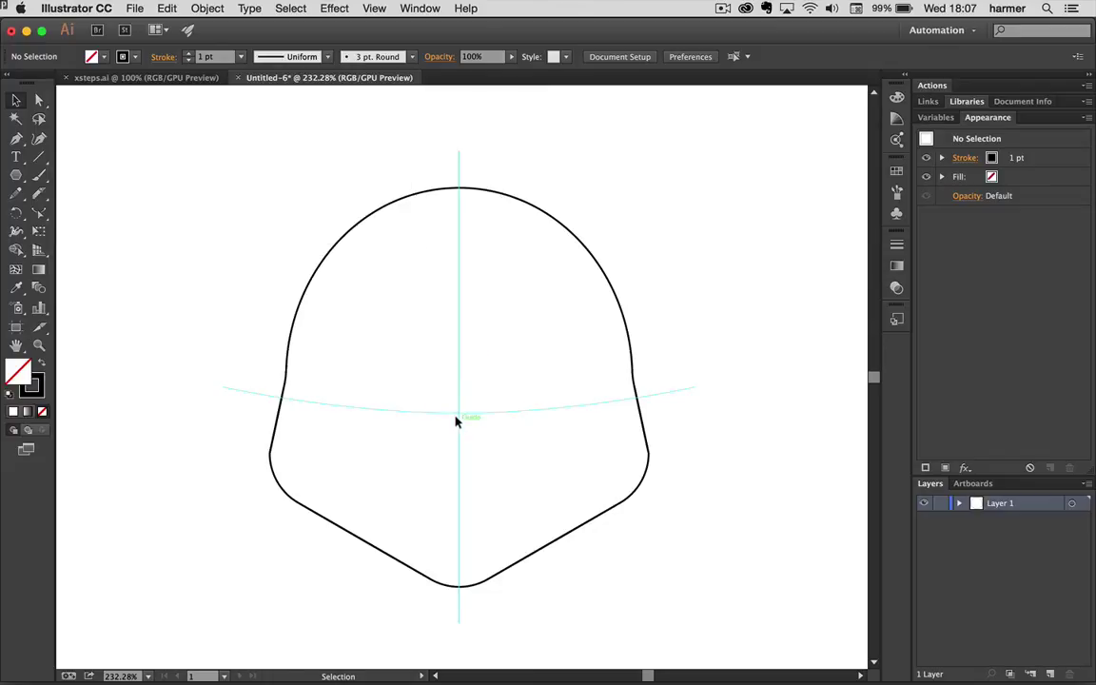
key("z")
left_click_drag(459, 415, 569, 433)
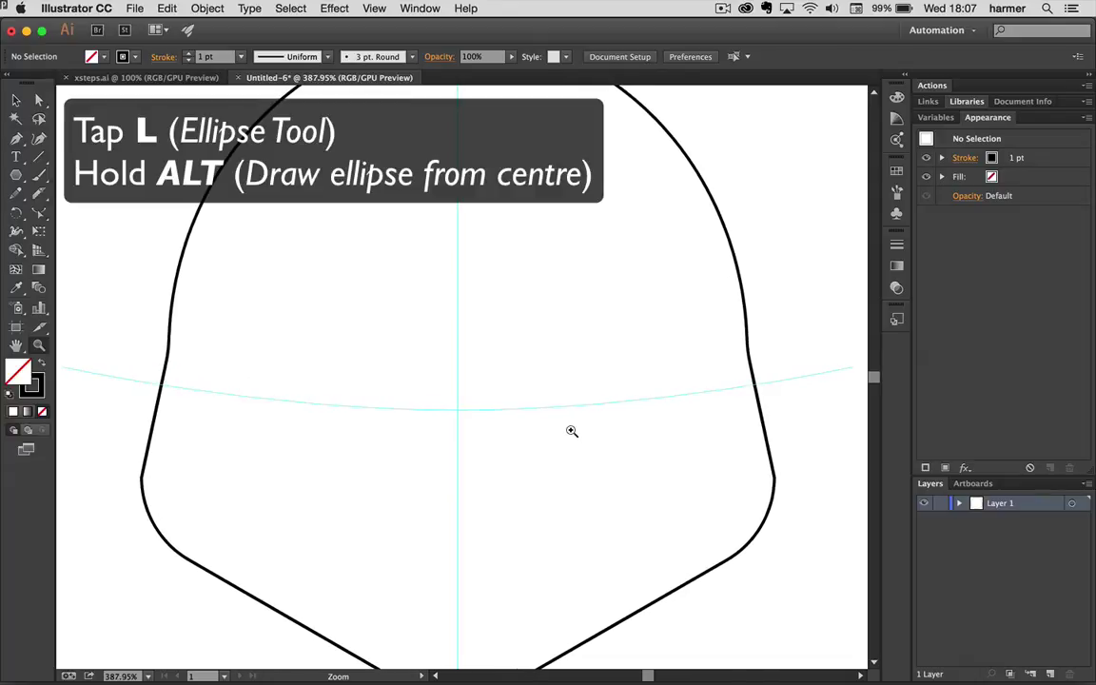
Draw a small ellipse, about 11.51 by 3.46 mm, at the guides' crossing point.
key("l")
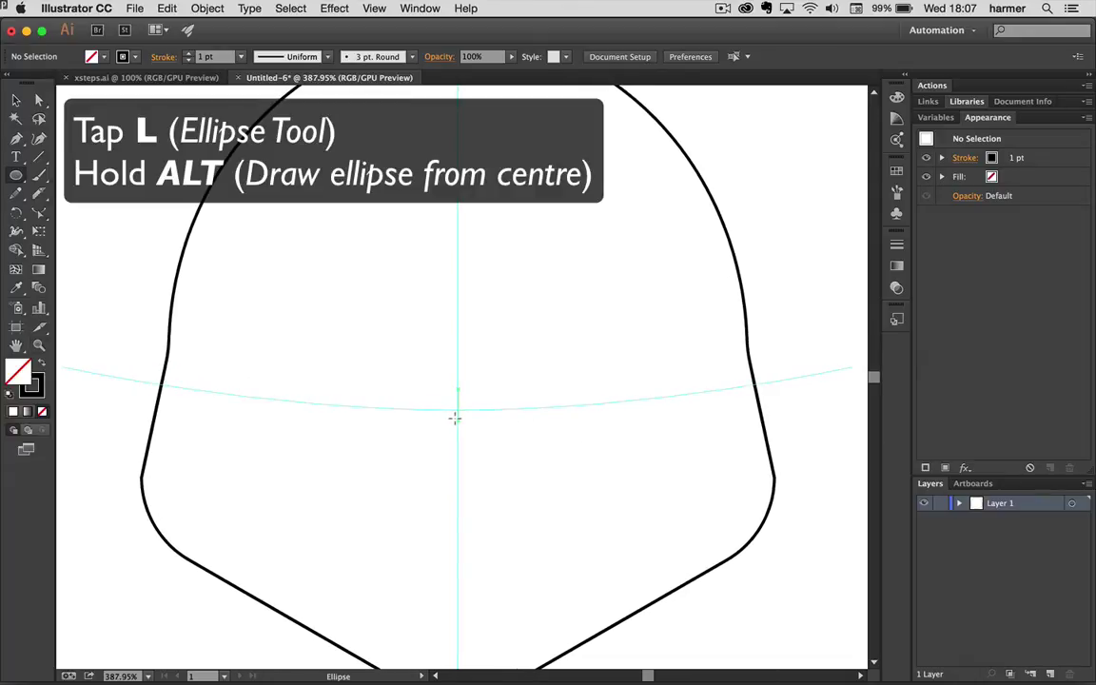
left_click_drag(455, 418, 510, 438)
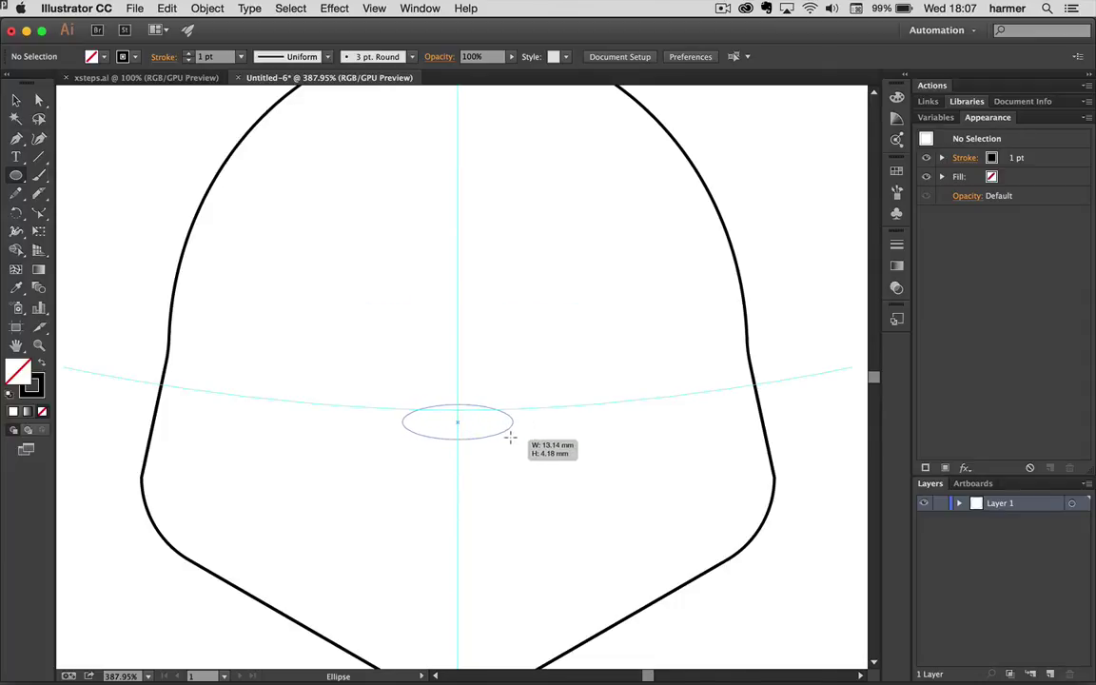
left_click_drag(509, 437, 504, 435)
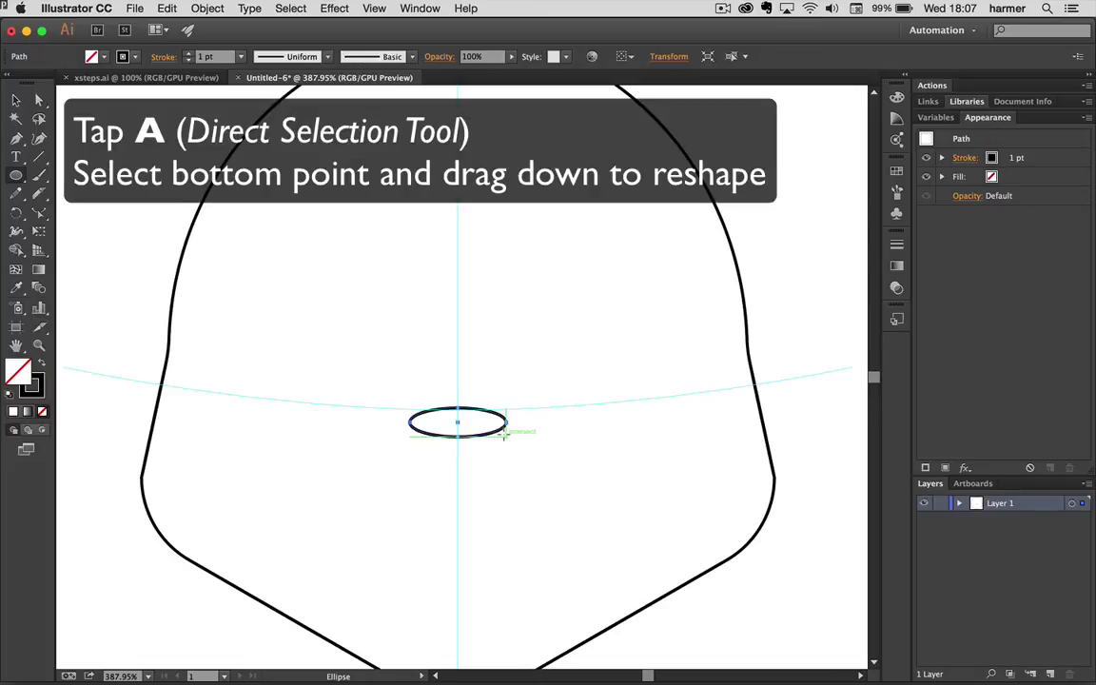
Drag the ellipse's bottom anchor downward into a deeper nose curve.
key("a")
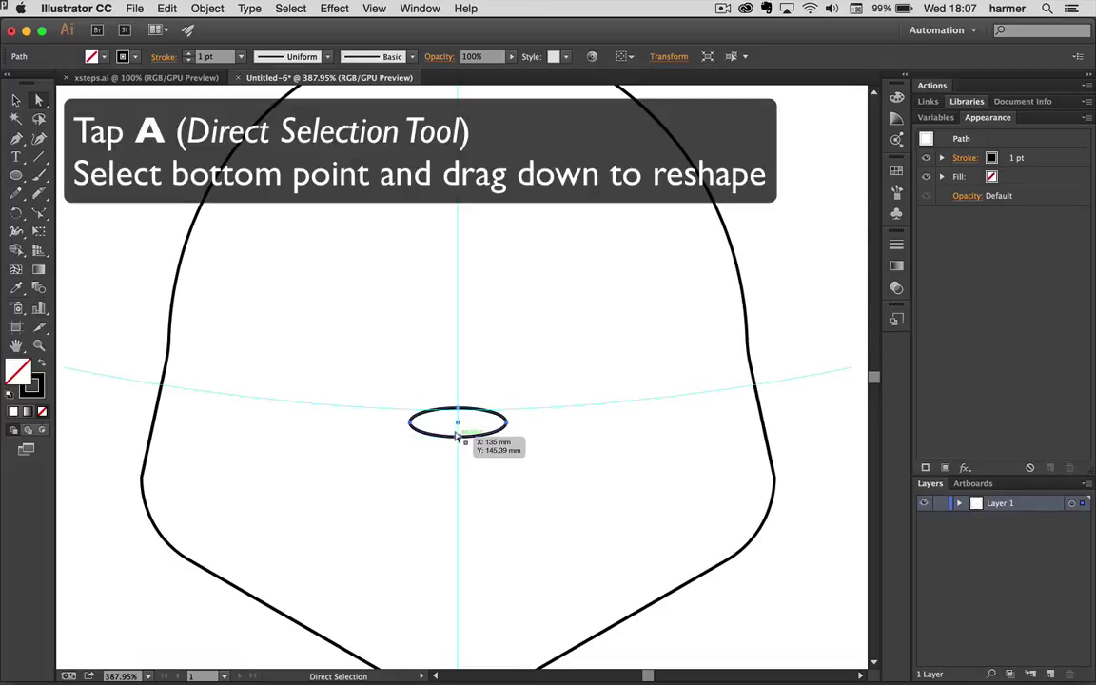
left_click(458, 434)
left_click_drag(456, 434, 454, 447)
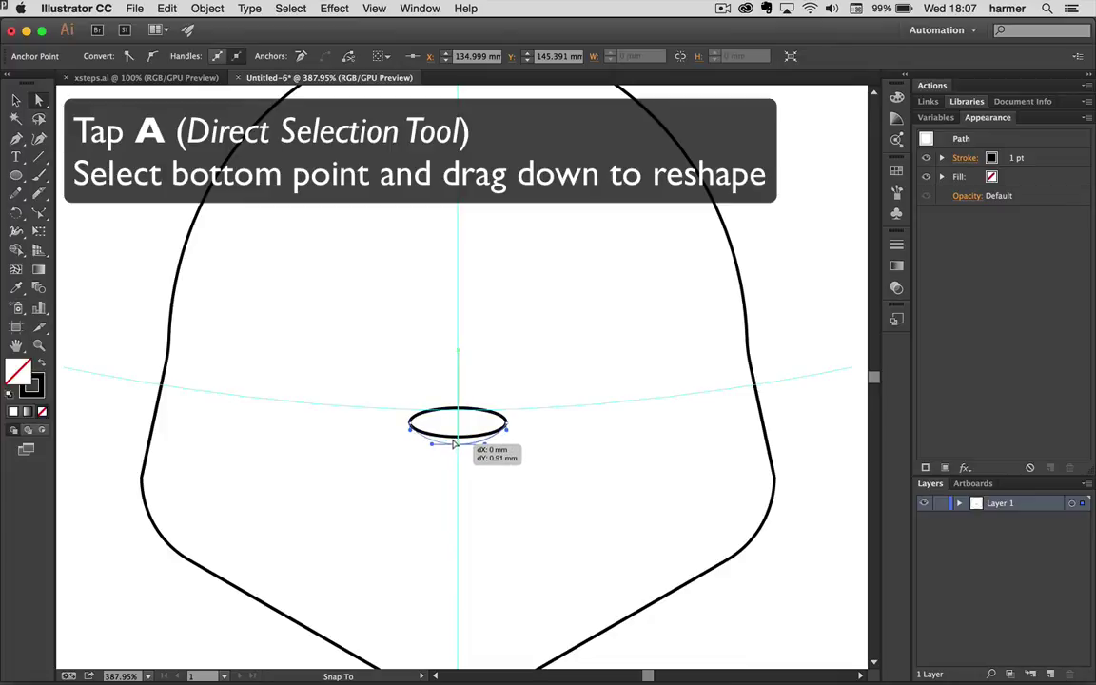
left_click_drag(453, 447, 455, 446)
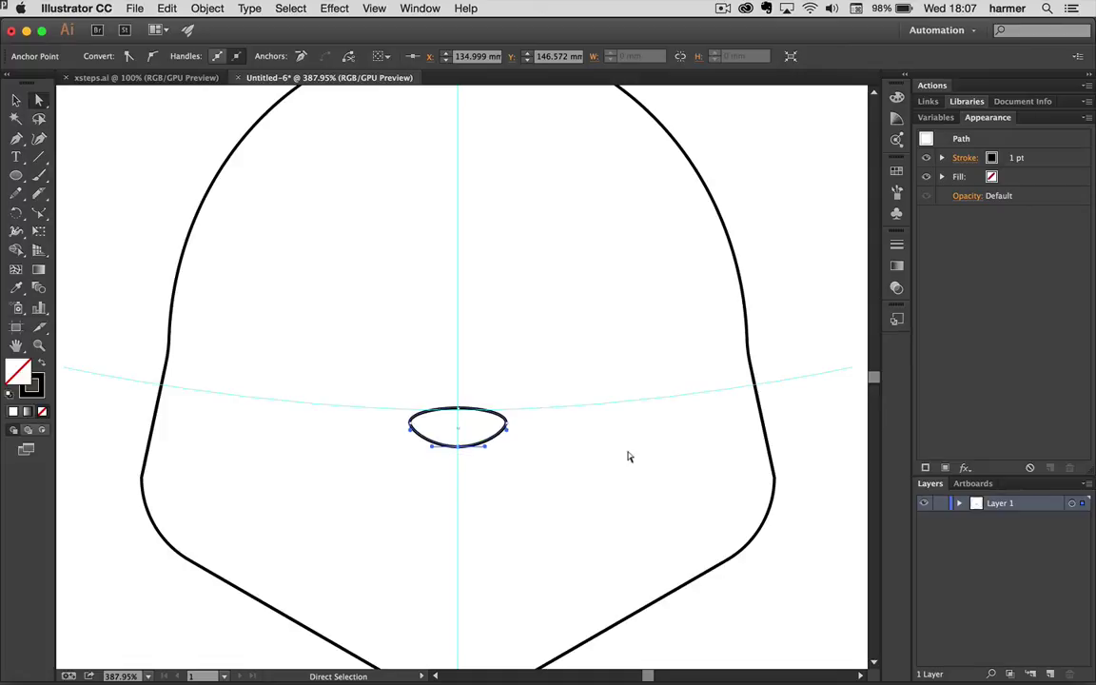
key("backslash")
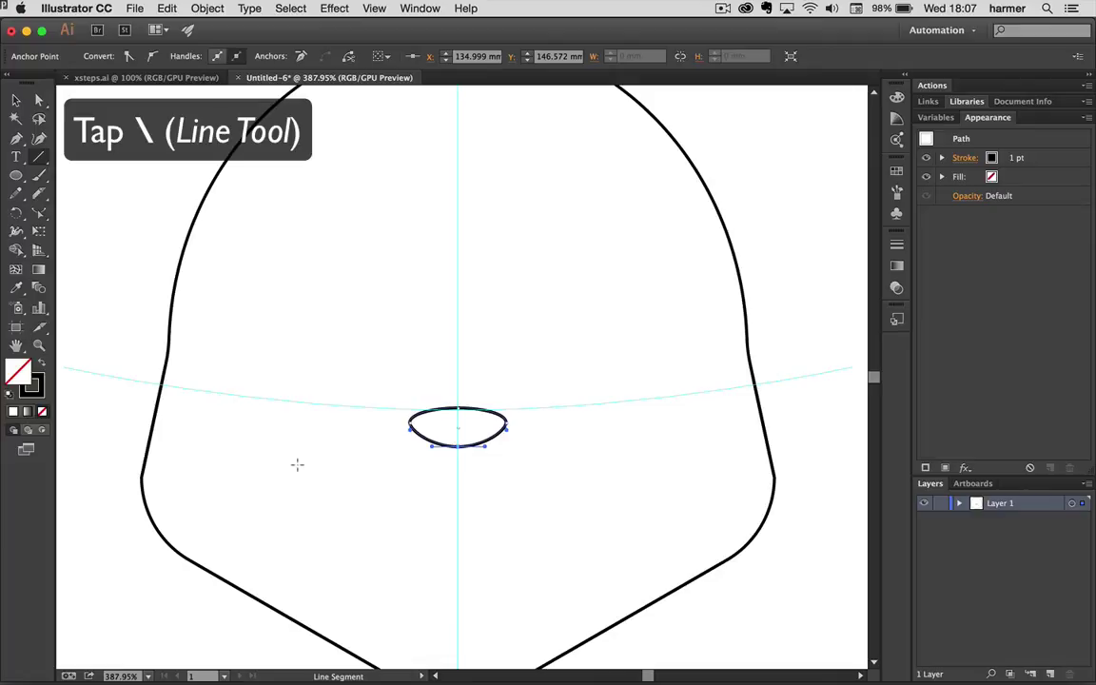
Draw a line from the left cheek to the centre guide, bending it into a smooth downward curve.
left_click_drag(297, 473, 457, 538)
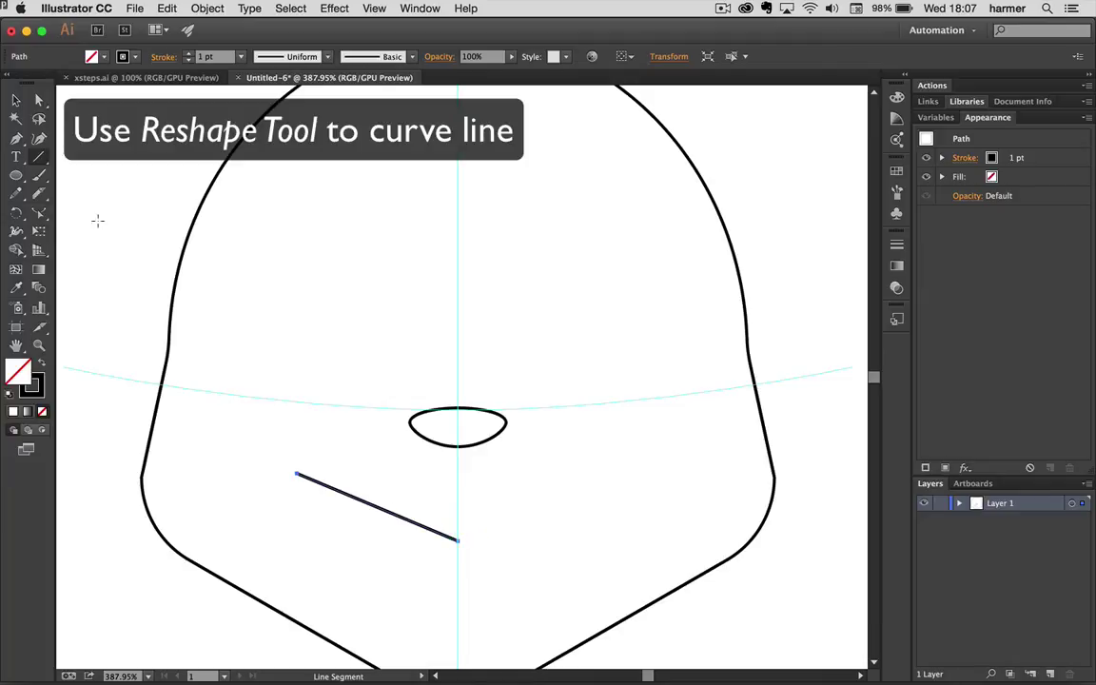
left_click_drag(39, 213, 59, 213)
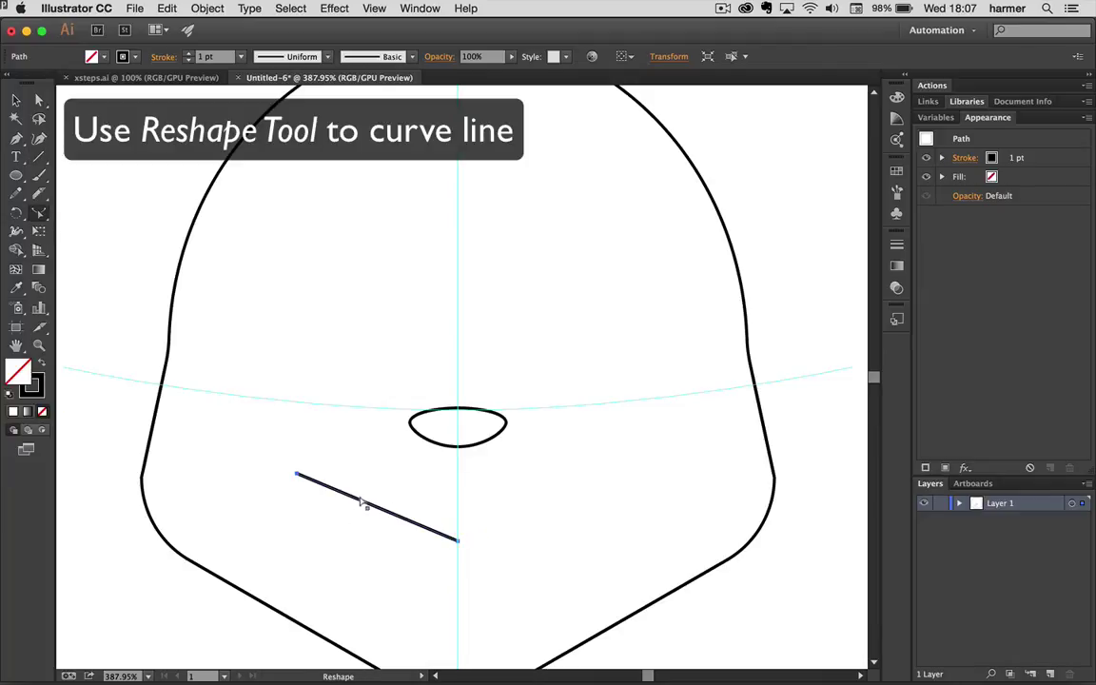
left_click_drag(361, 501, 352, 545)
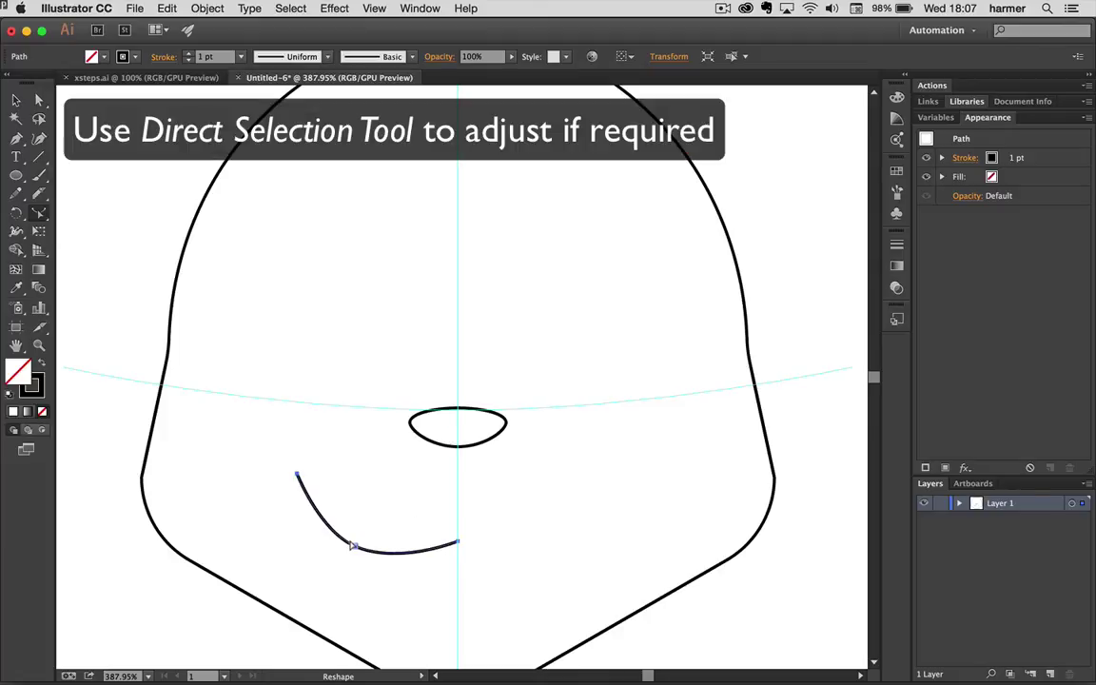
key("a")
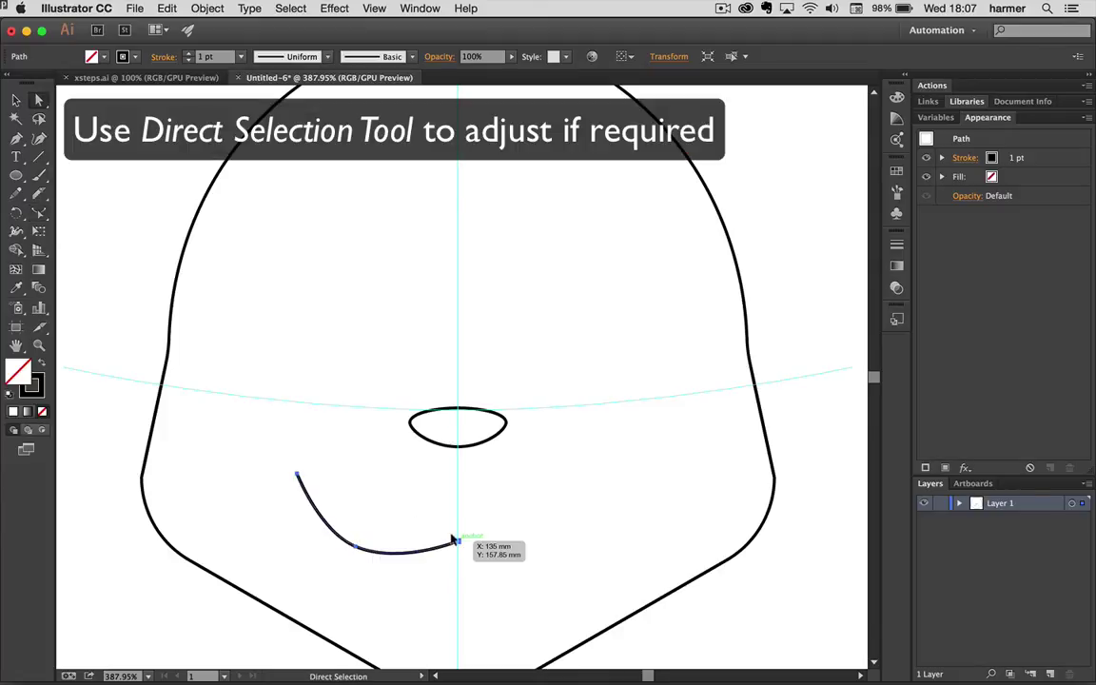
left_click_drag(453, 540, 456, 528)
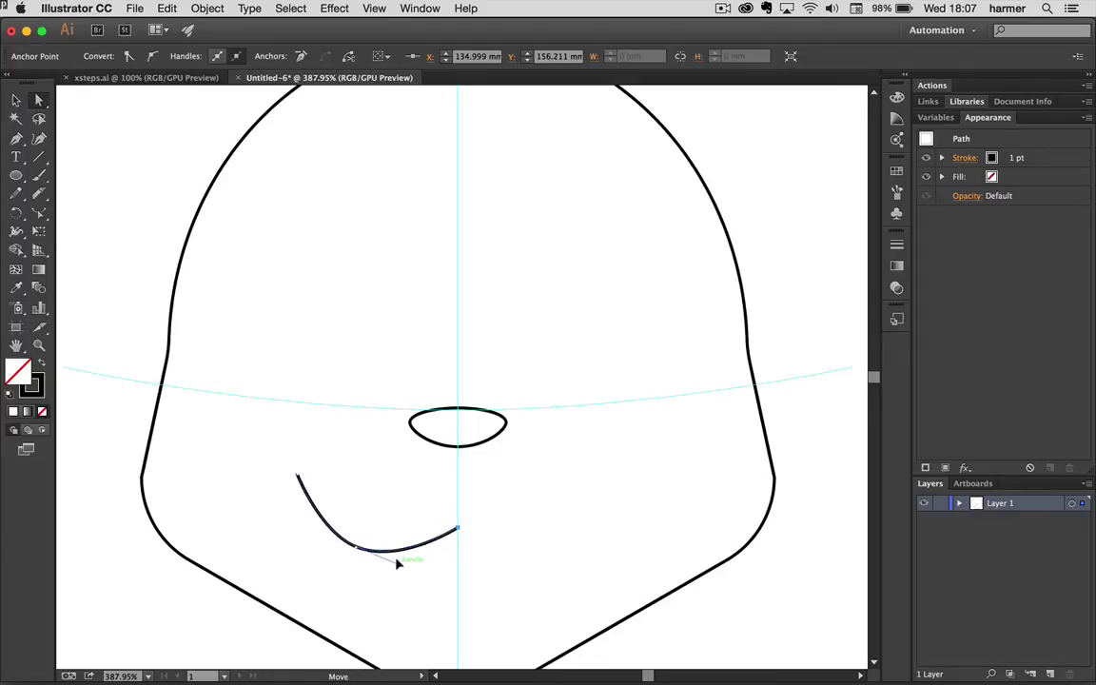
left_click_drag(398, 563, 409, 567)
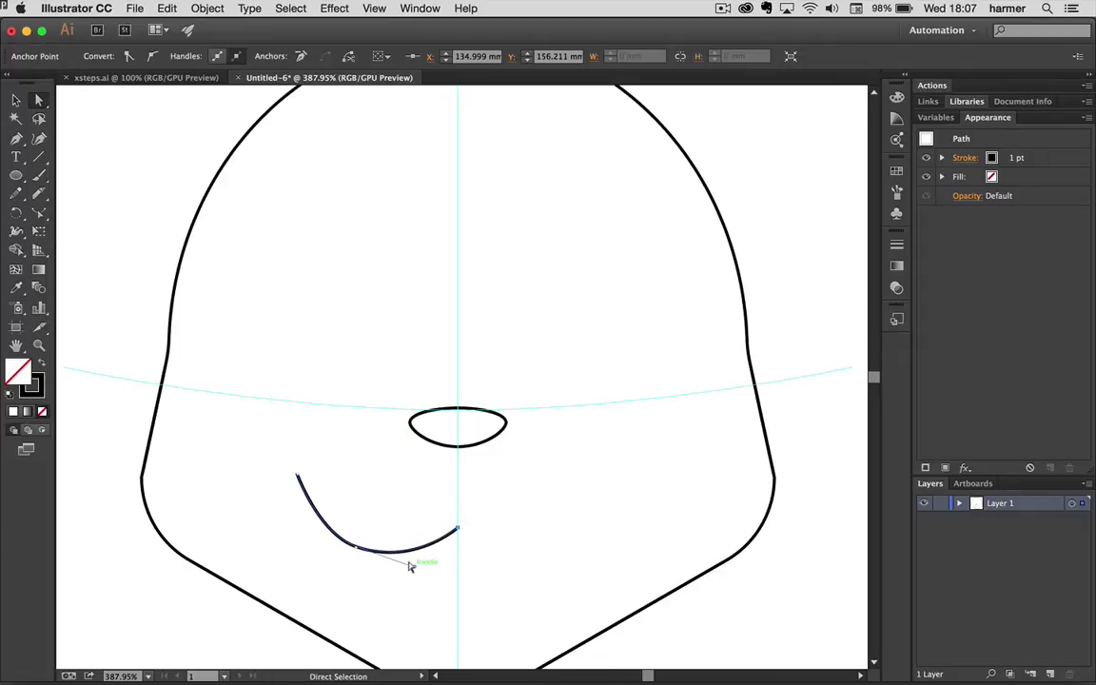
key("backslash")
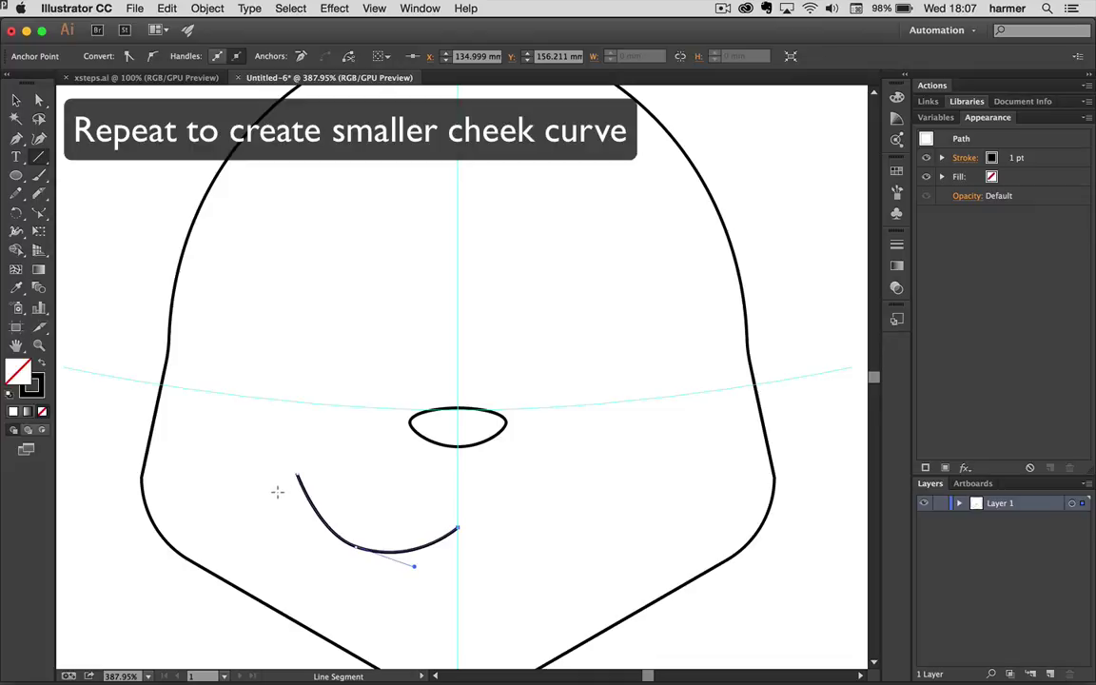
Draw a short line at the mouth's left end and bend it into a small cheek arc.
left_click_drag(276, 493, 325, 466)
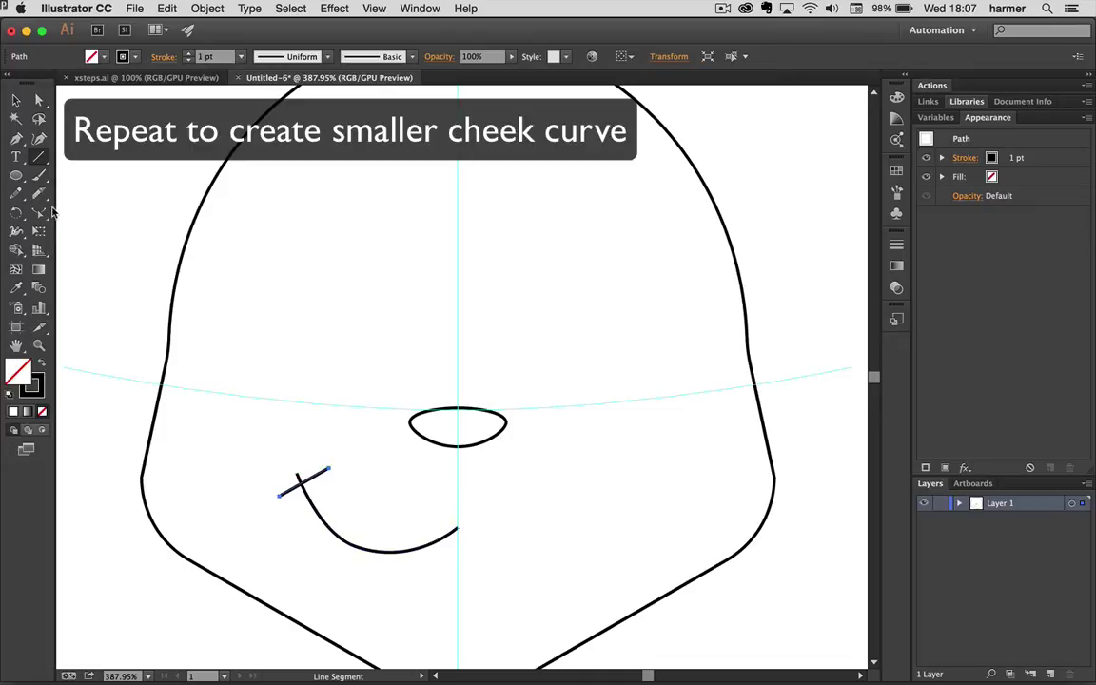
left_click(39, 213)
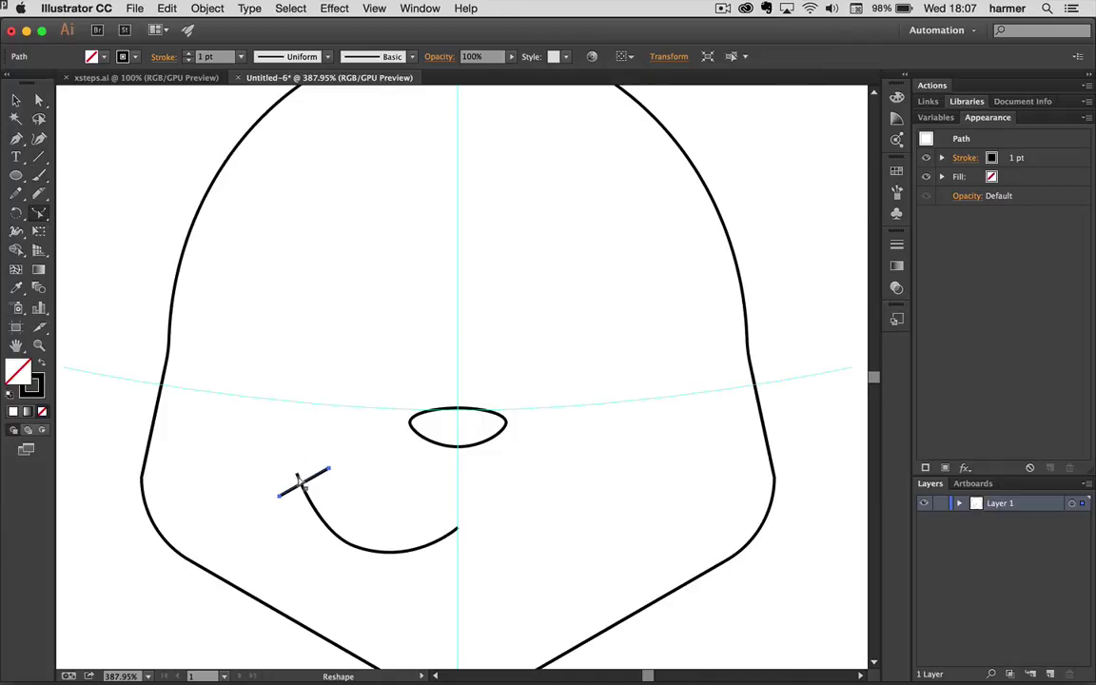
left_click_drag(295, 484, 293, 472)
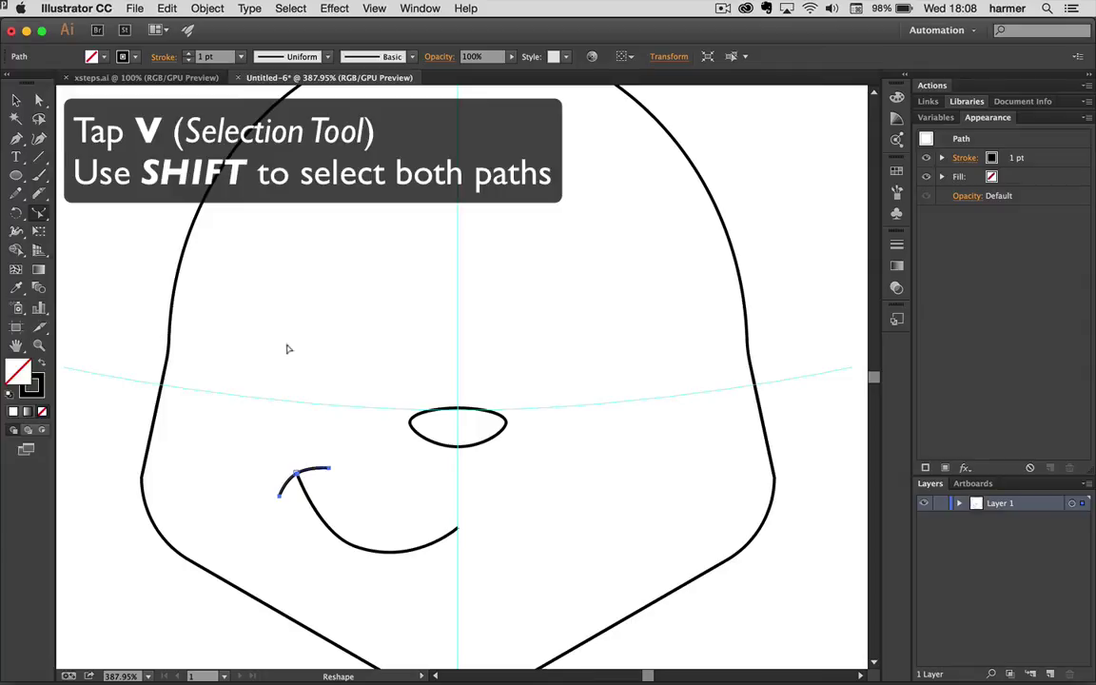
Reflect a copy of both curves vertically across the centre guide.
key("v")
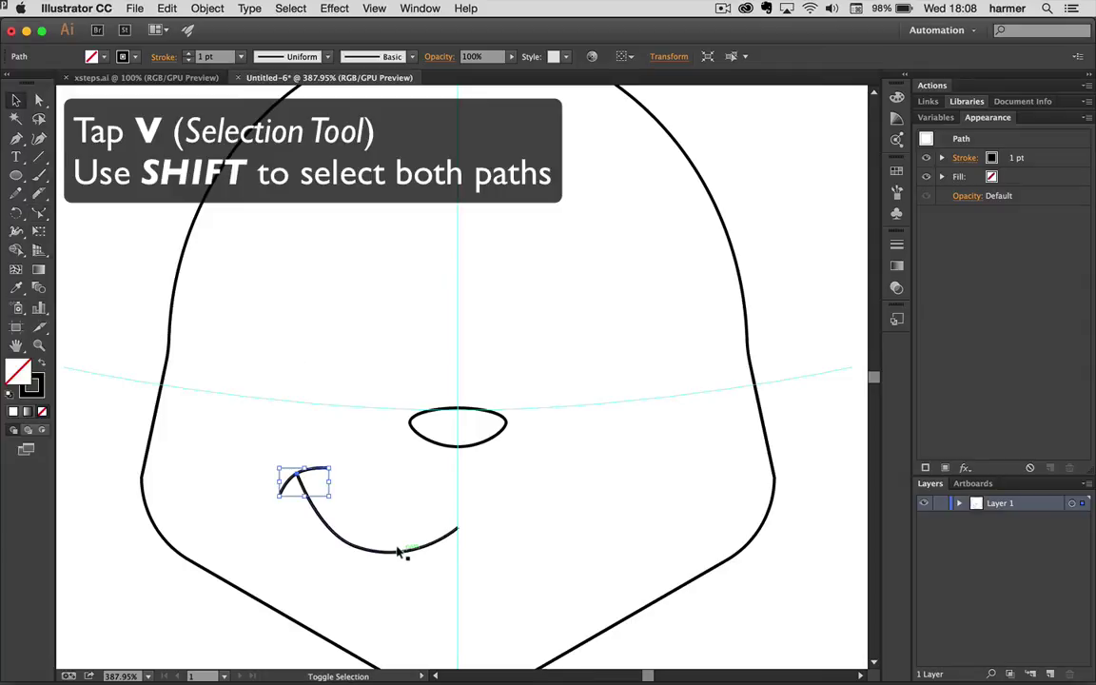
left_click(399, 552, "shift")
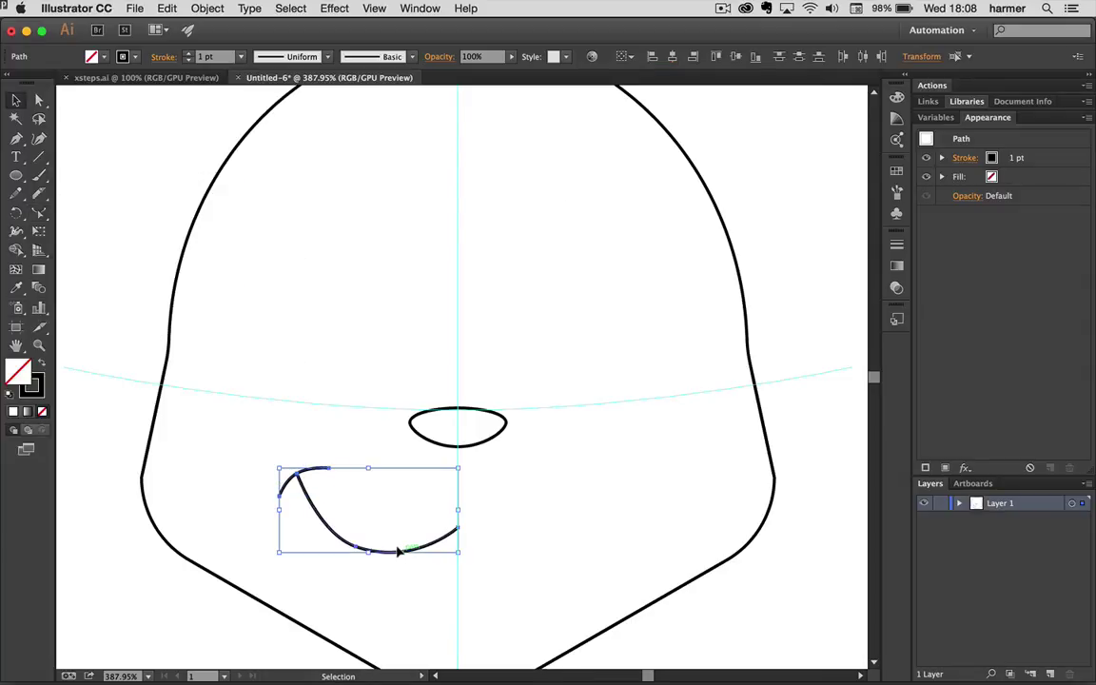
key("o")
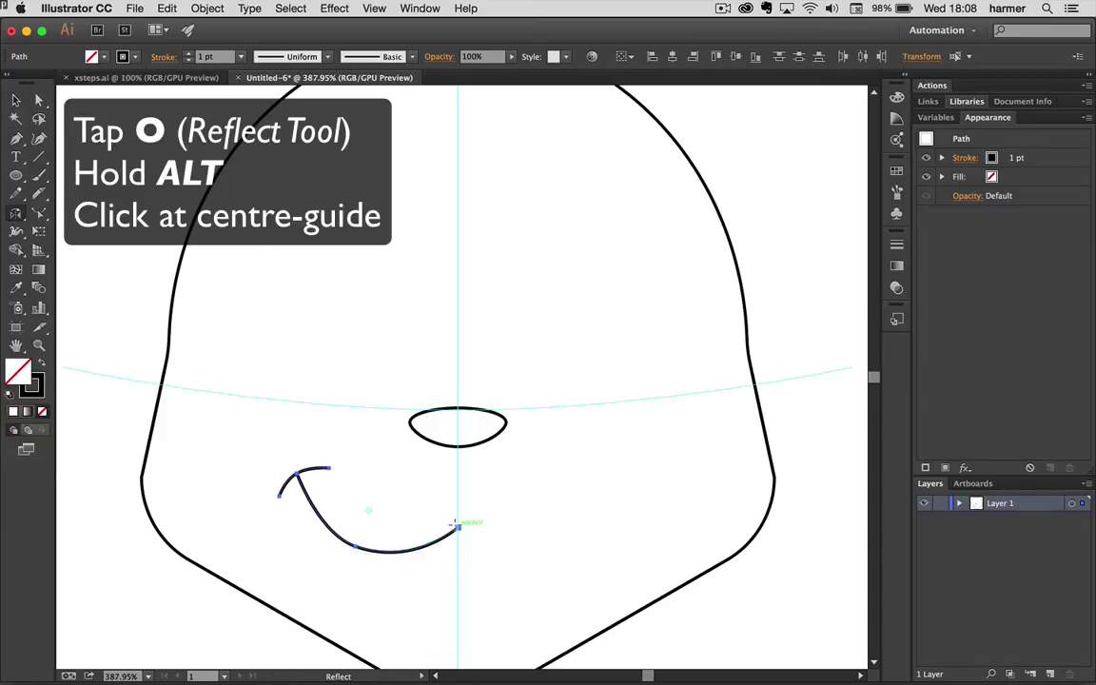
left_click(457, 524, "alt")
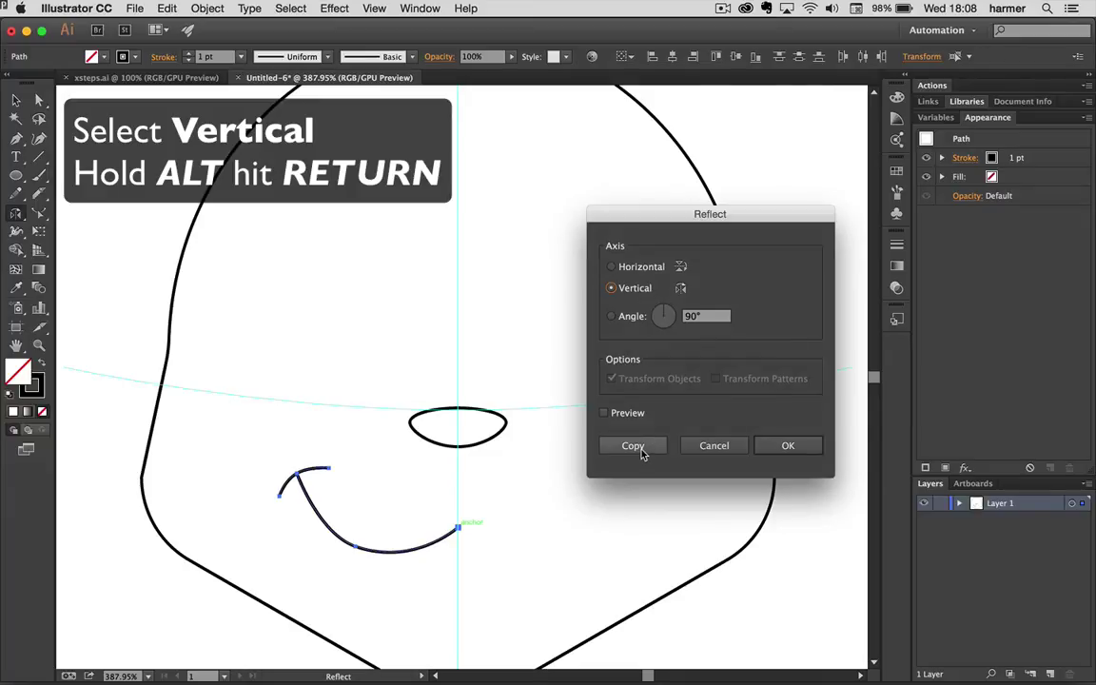
key("alt+Return")
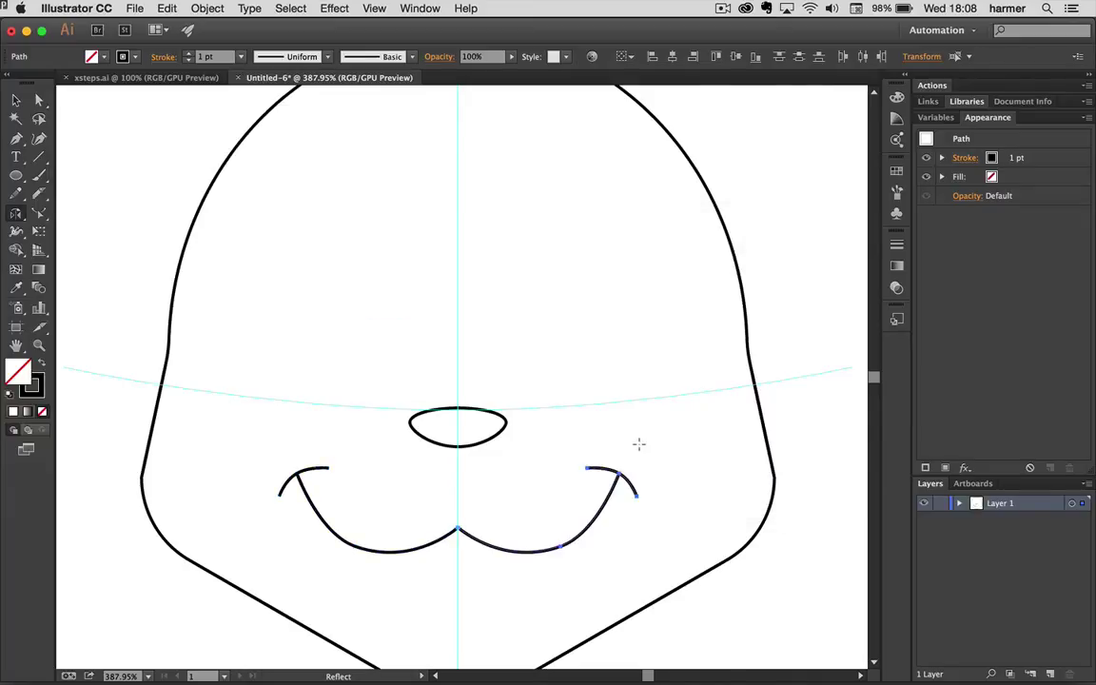
Join the left and right long mouth curves into one path with Cmd+J.
key("v")
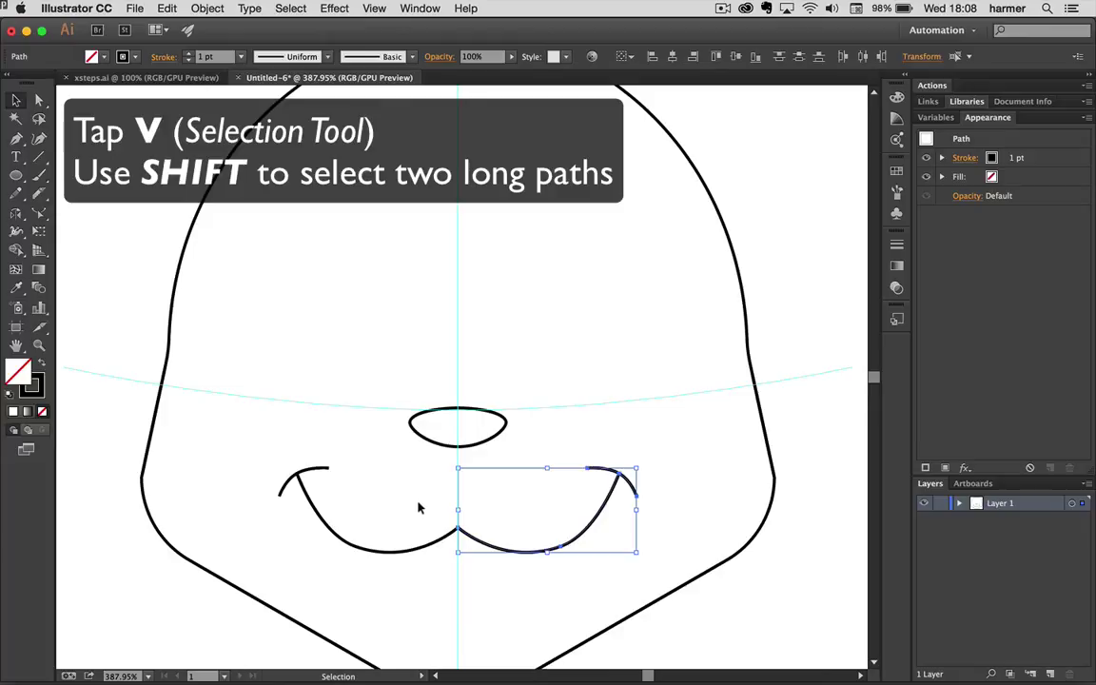
left_click(456, 530)
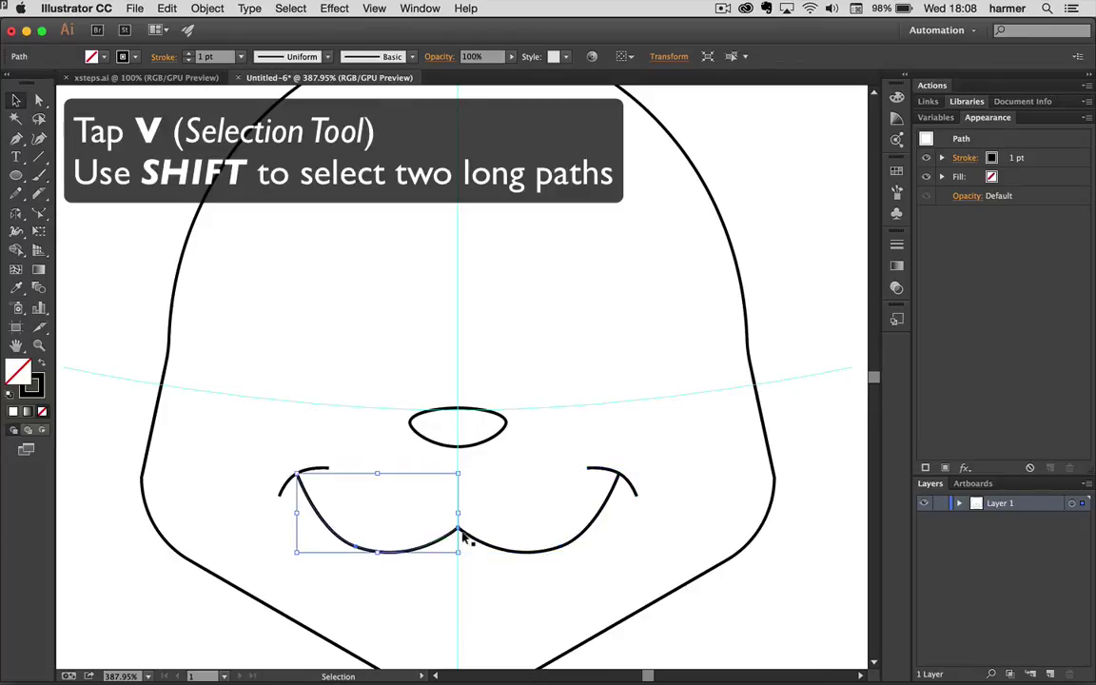
left_click(471, 539, "shift")
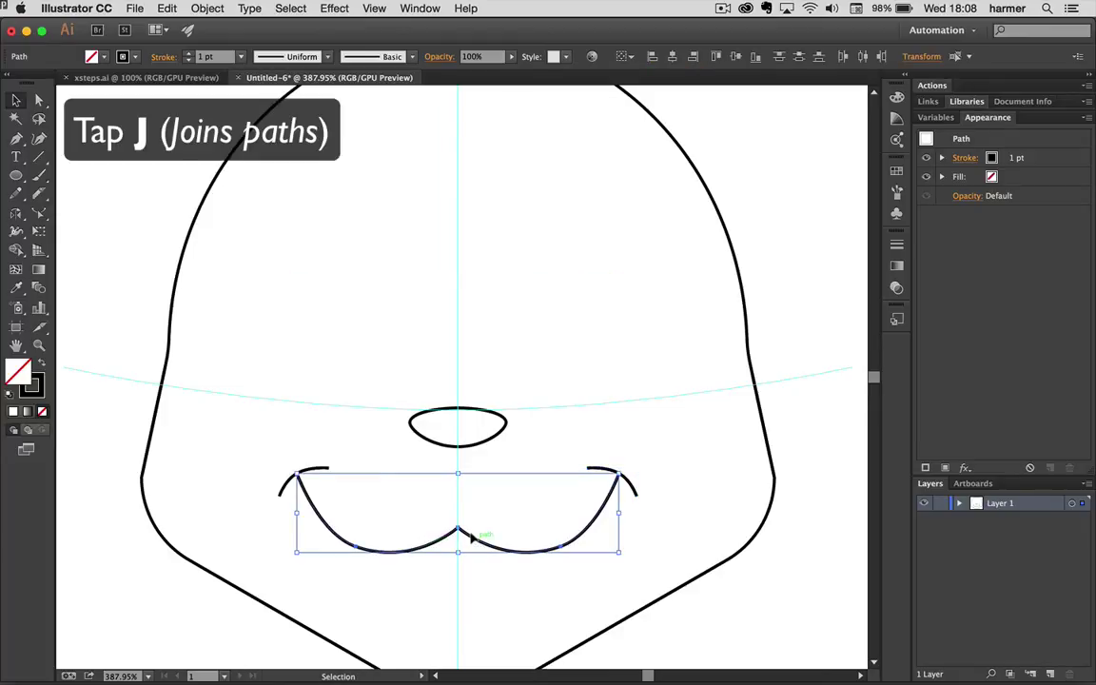
key("super+j")
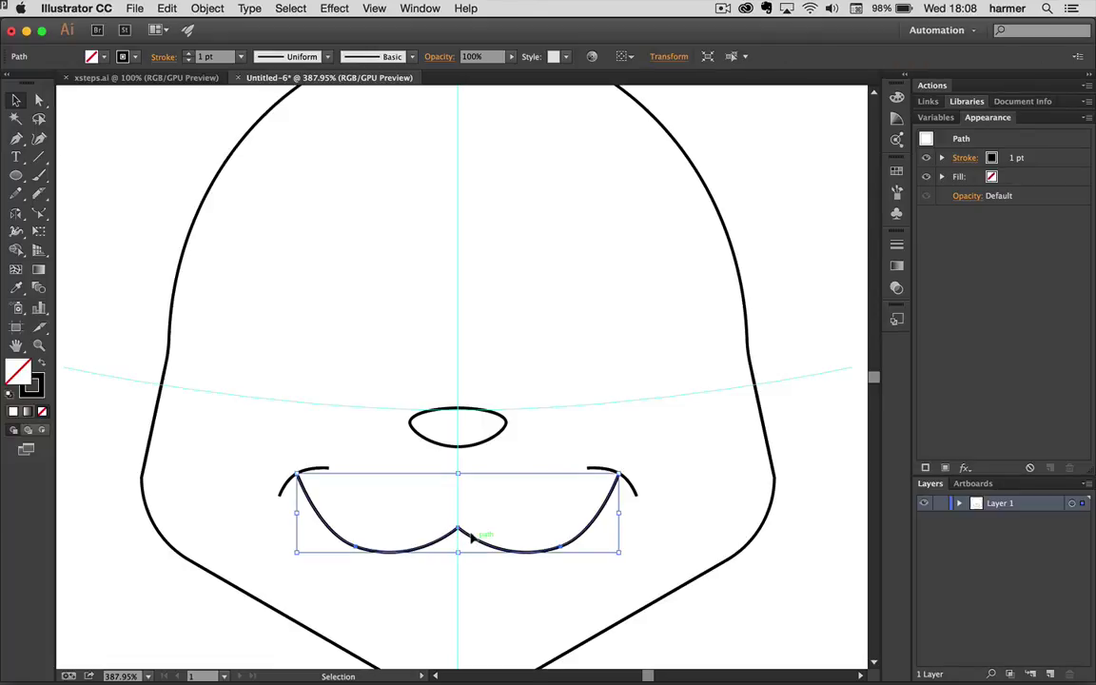
key("l")
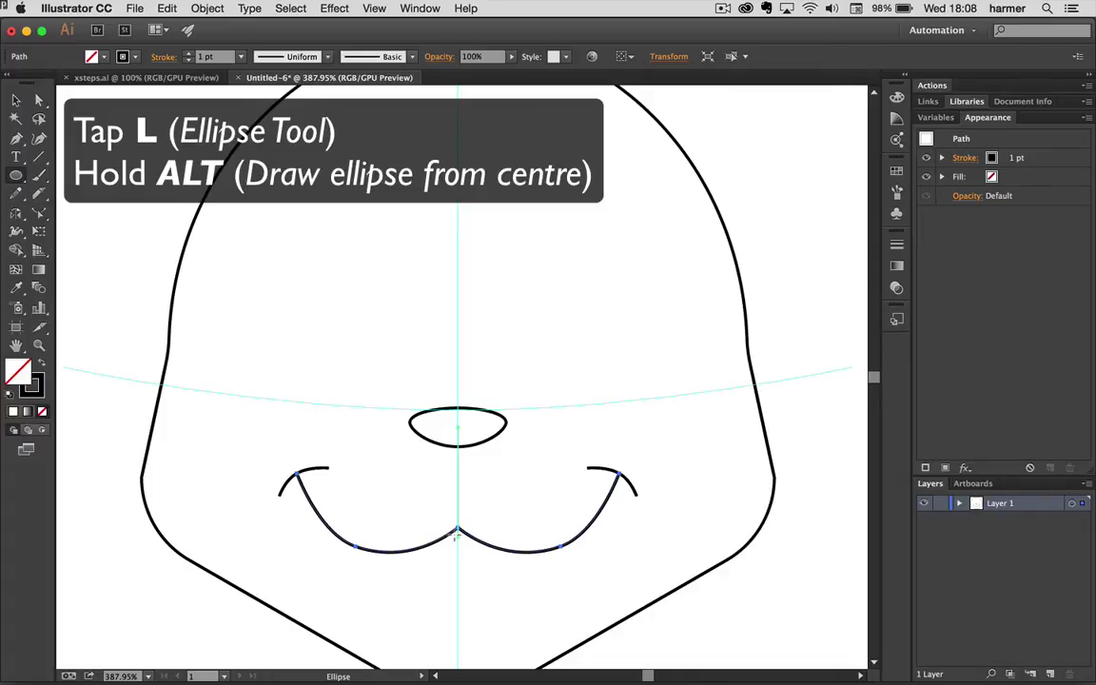
Draw a circle from the mouth's centre and delete its top region with the Shape Builder.
left_click_drag(456, 538, 524, 607)
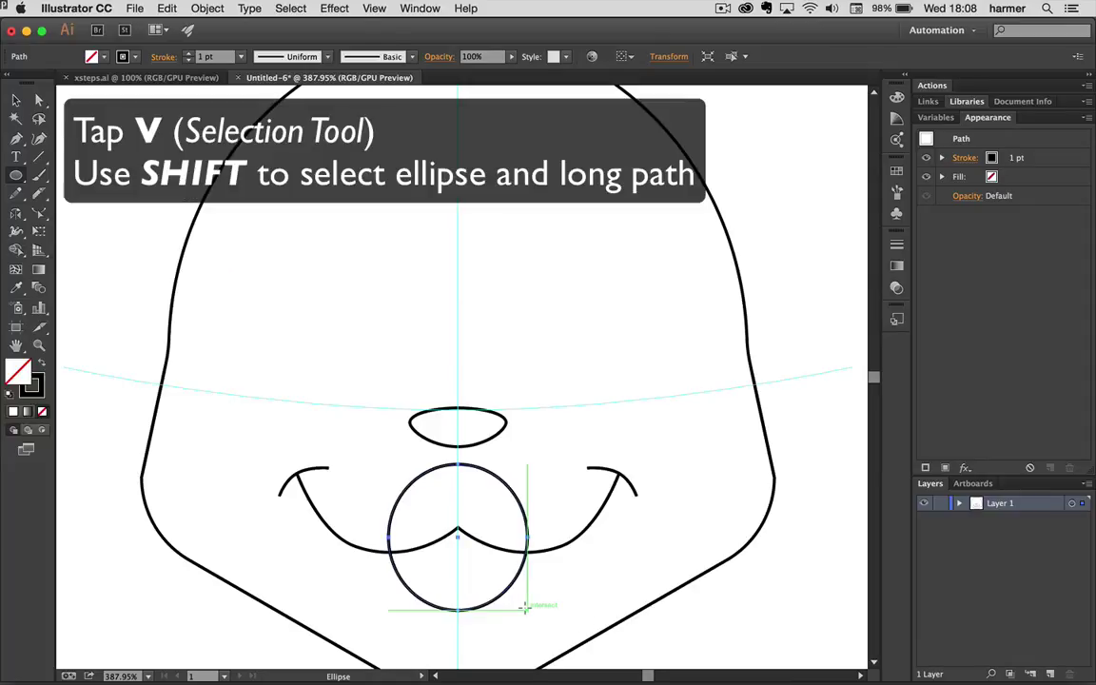
key("v")
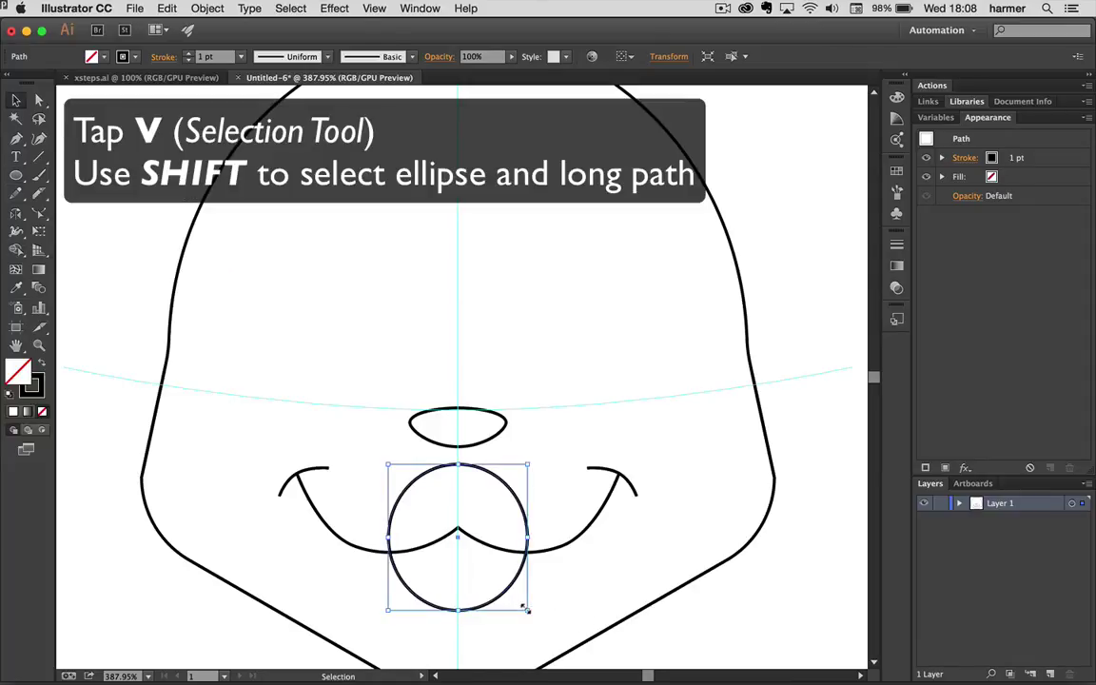
left_click(361, 550, "shift")
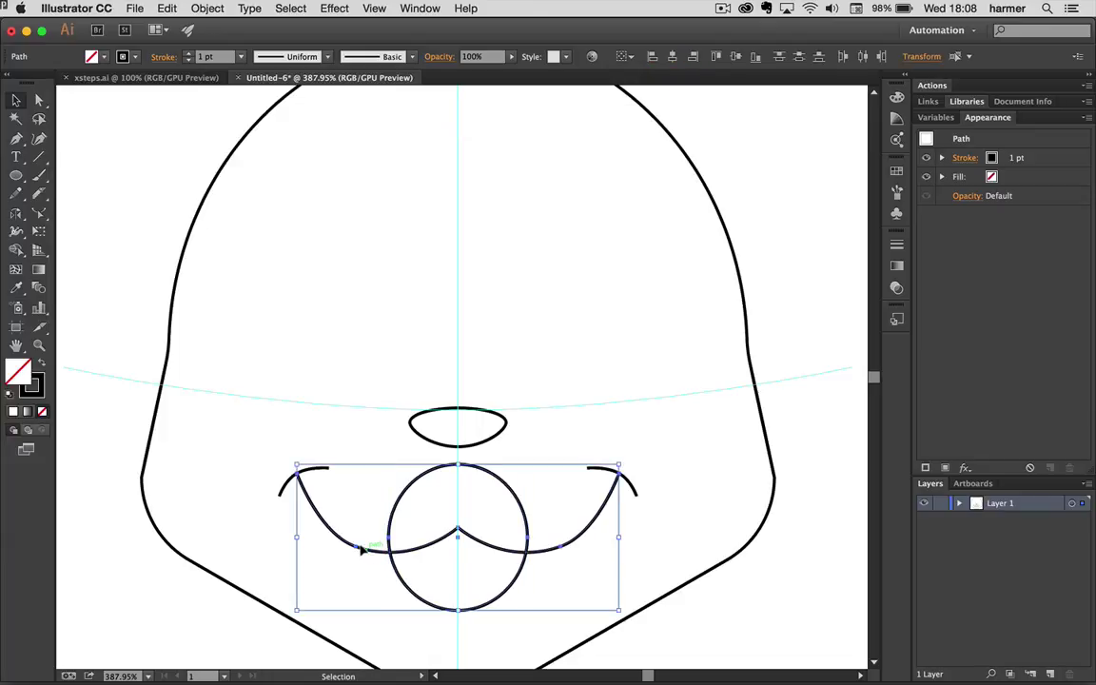
key("shift+m")
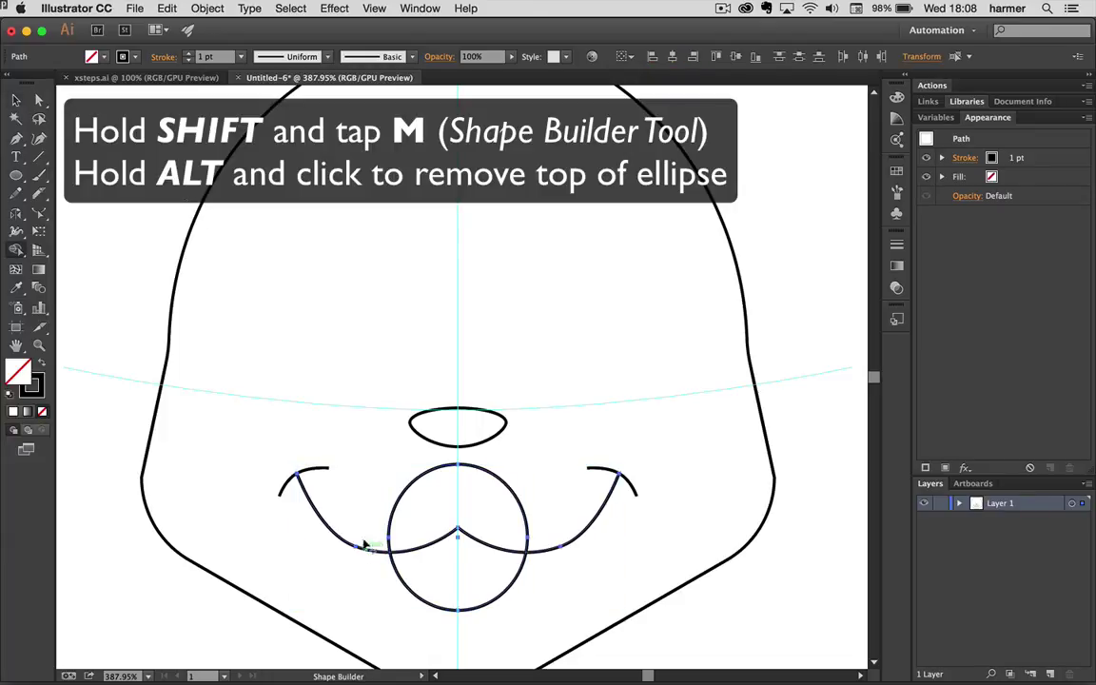
left_click(415, 506, "alt")
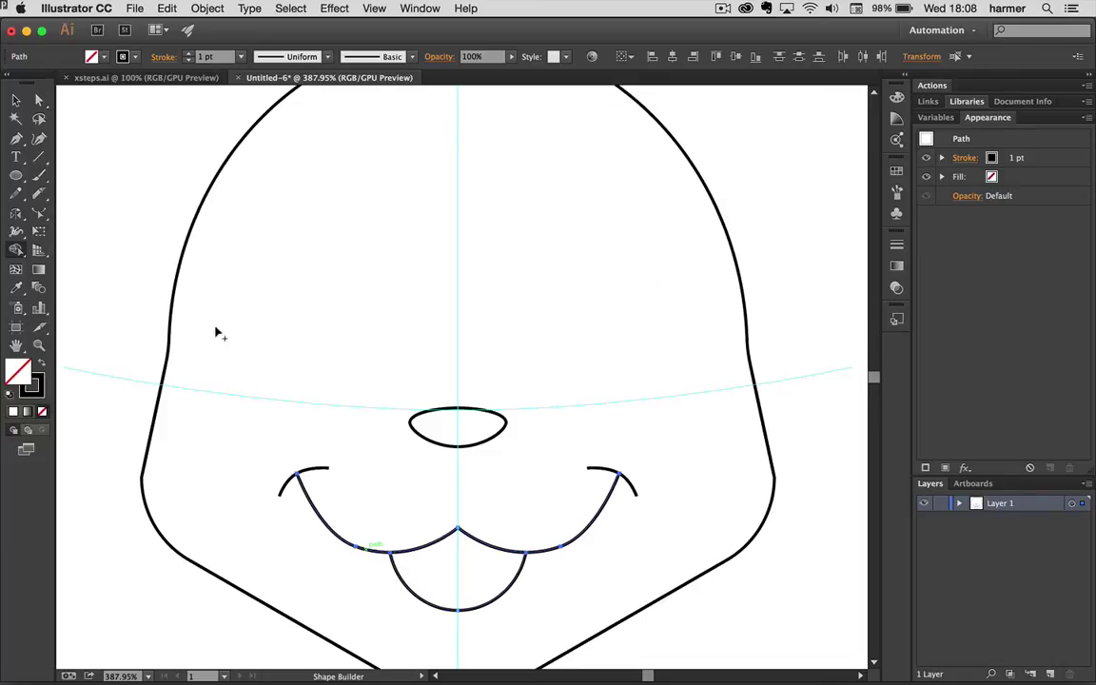
left_click_drag(41, 198, 74, 231)
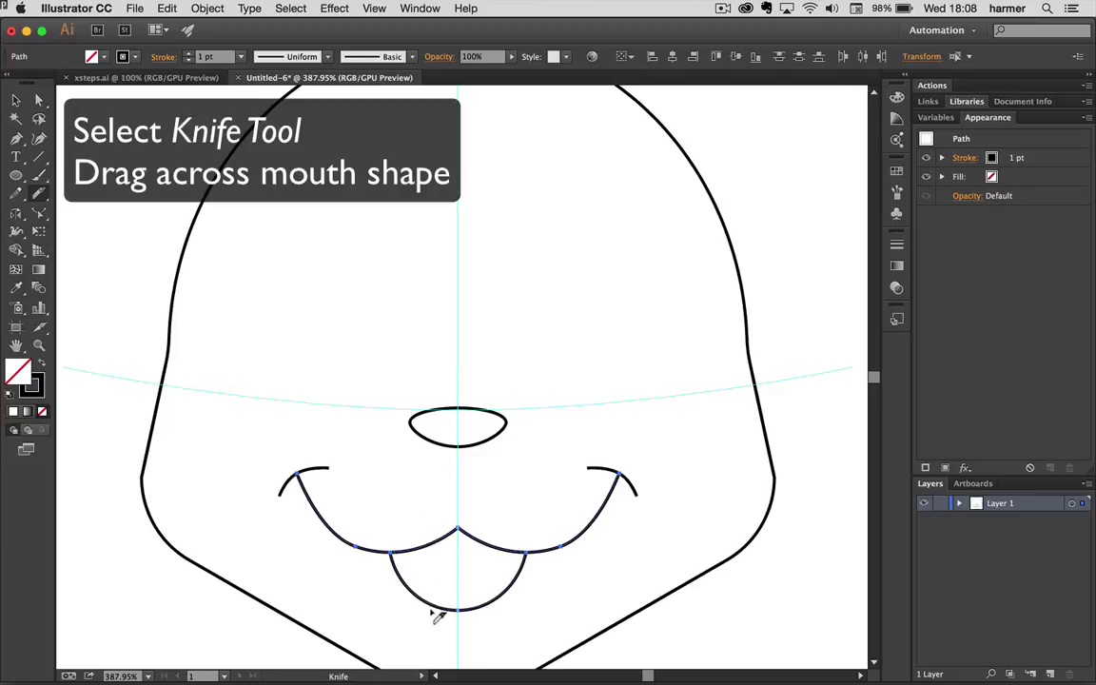
Knife-cut diagonally across the lower mouth shape to form a tongue, then zoom out.
mouse_move(421, 629)
left_mouse_down()
mouse_move(447, 594)
mouse_move(545, 576)
left_mouse_up()
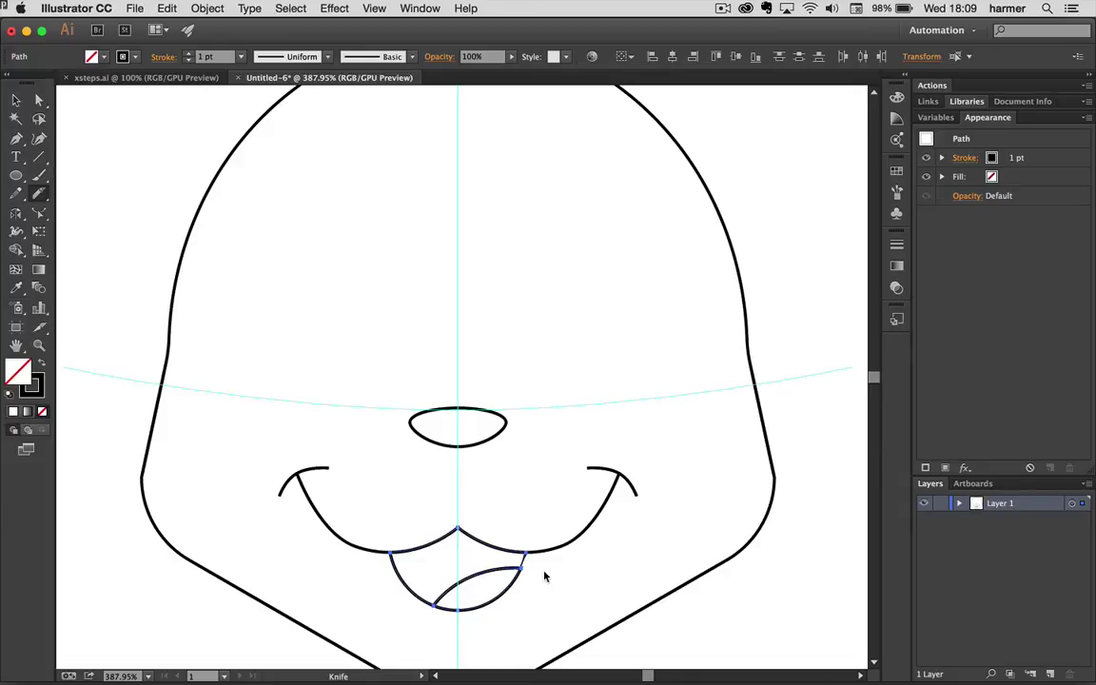
key("z")
left_click_drag(517, 444, 497, 436)
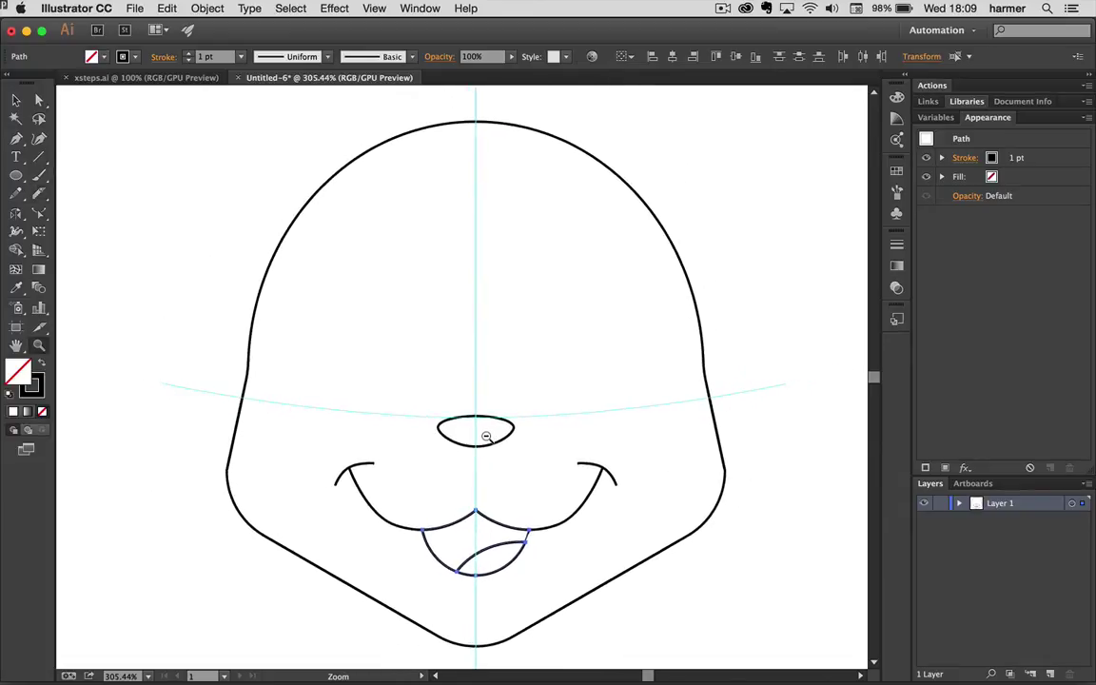
key("space")
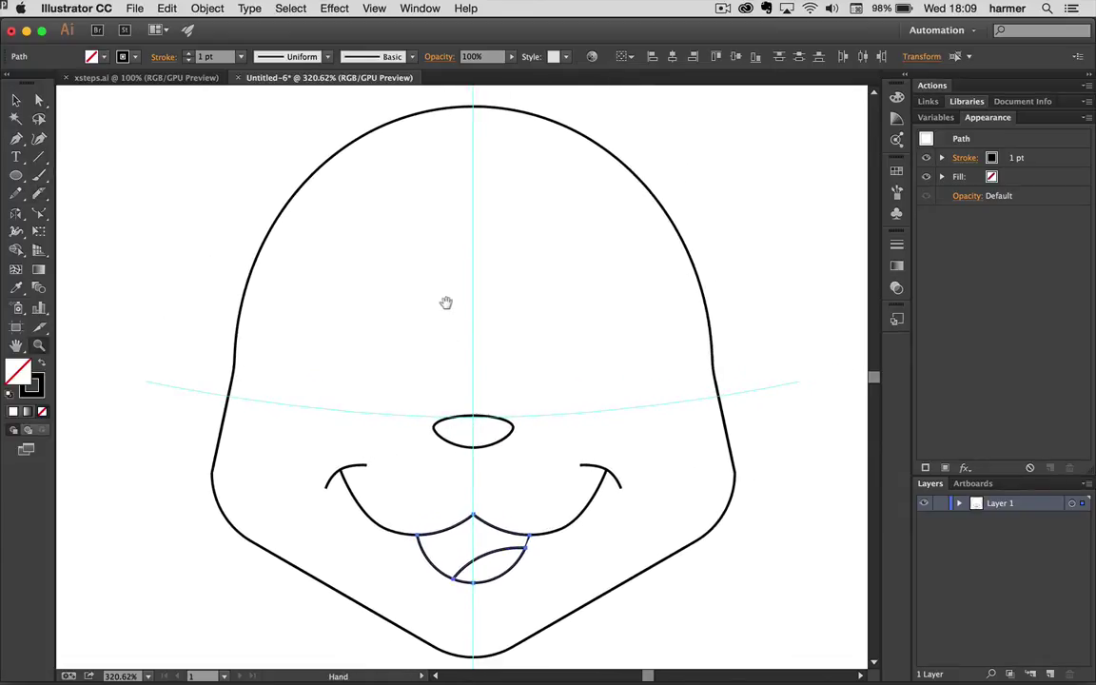
Draw a three-sided polygon triangle above the head's upper left.
mouse_move(376, 175)
left_mouse_down()
mouse_move(416, 262)
mouse_move(415, 291)
left_mouse_up()
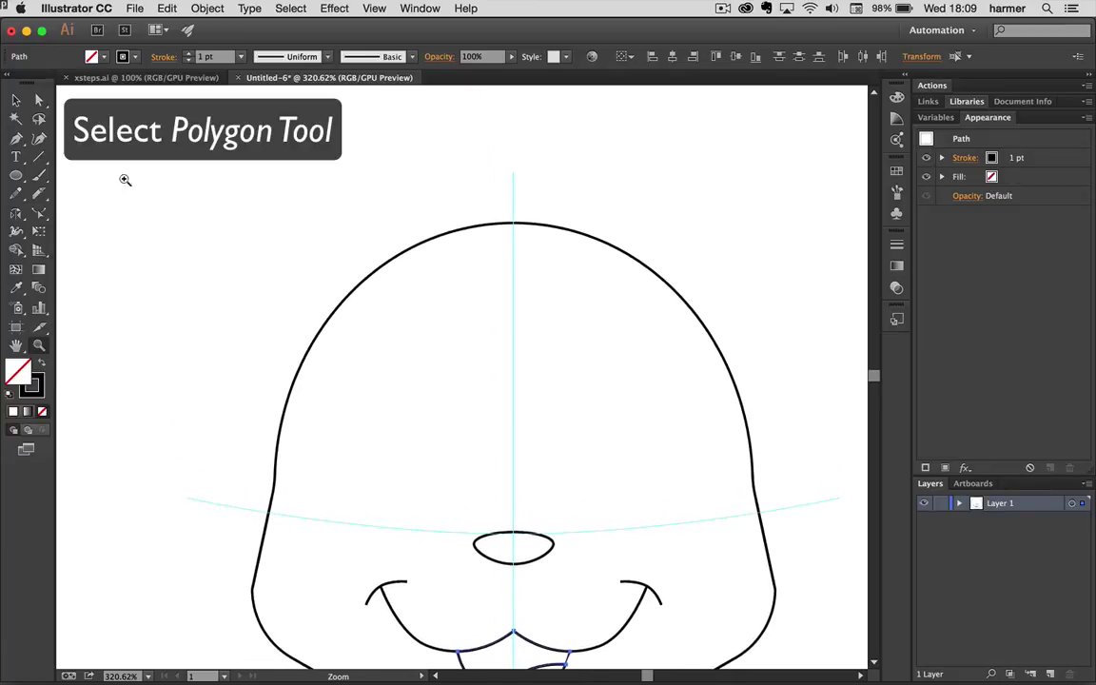
left_click_drag(13, 181, 57, 231)
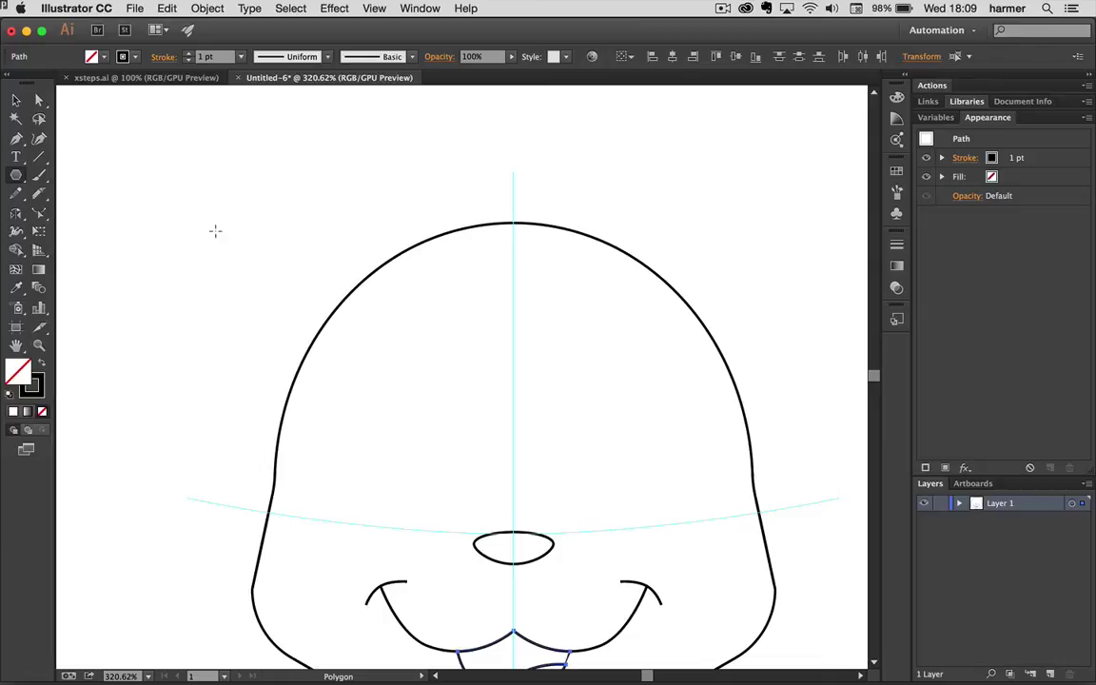
left_click_drag(192, 202, 227, 240)
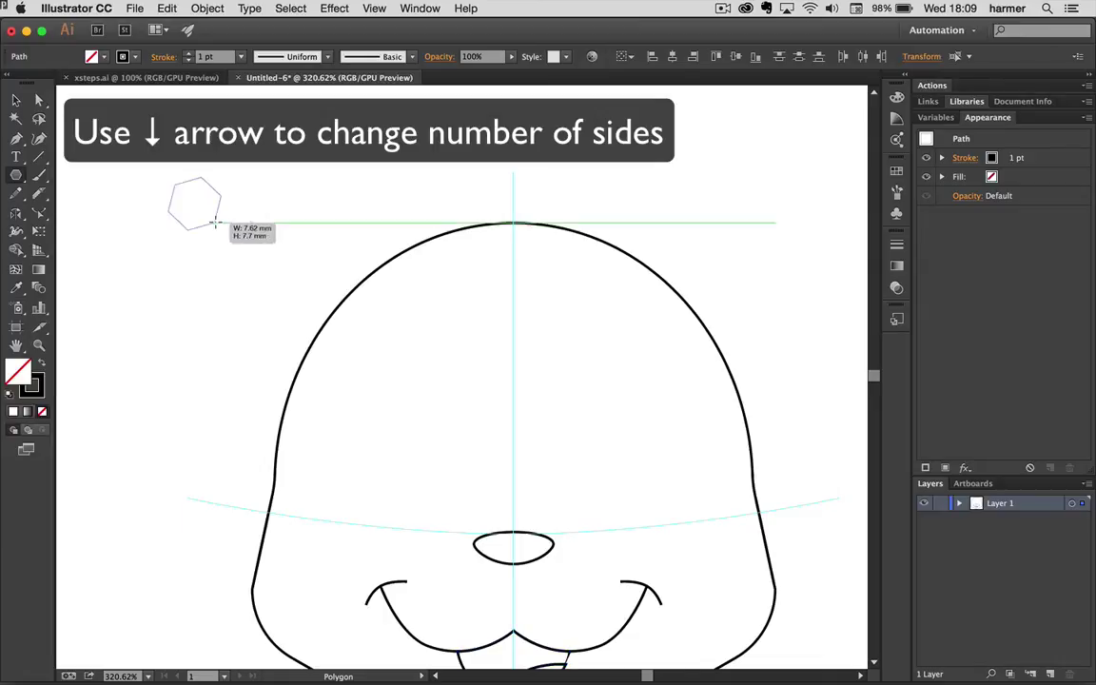
key("Down")
key("Down")
key("Down")
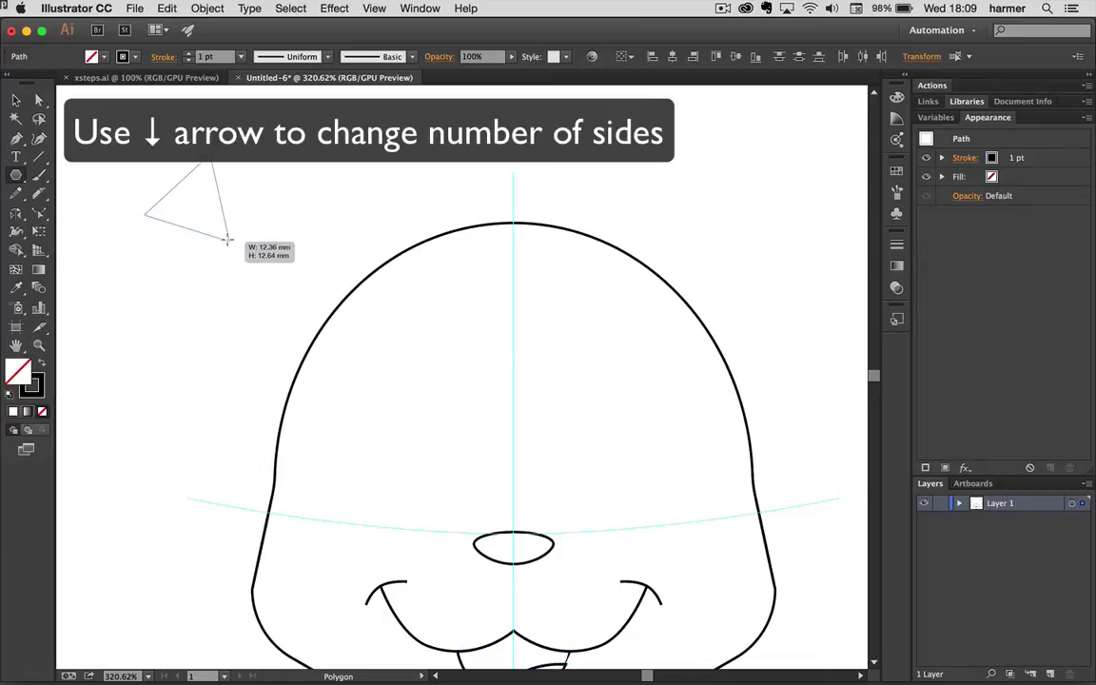
left_click_drag(226, 240, 268, 280)
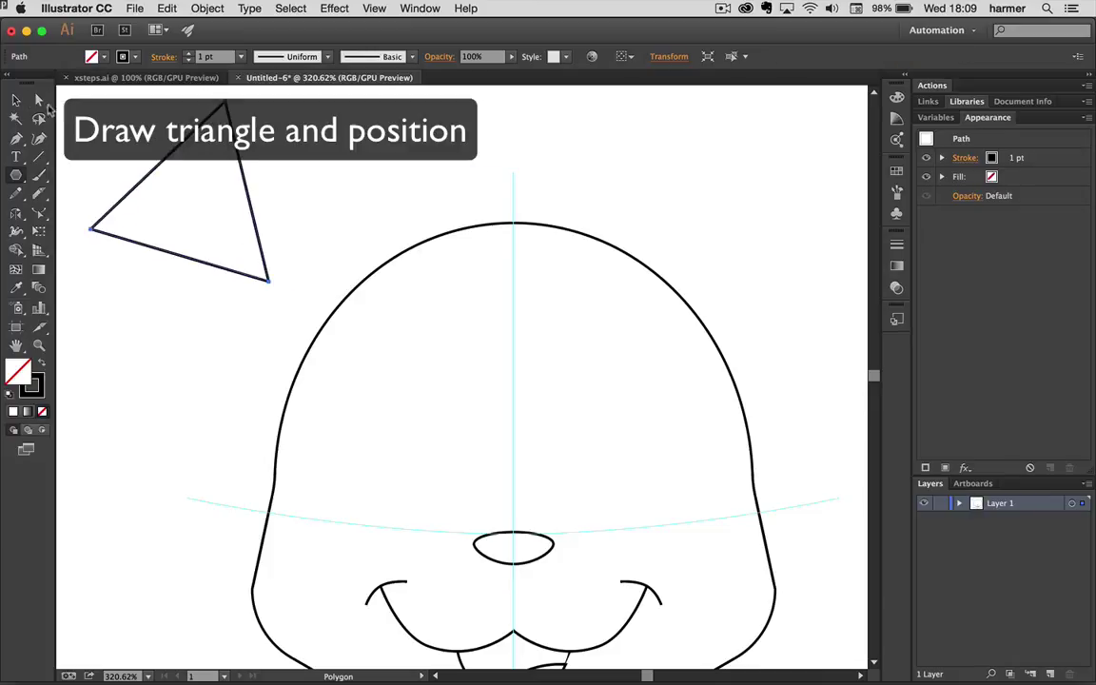
Move the triangle closer to the head and round all its corners to 3.45 mm.
left_click(16, 99)
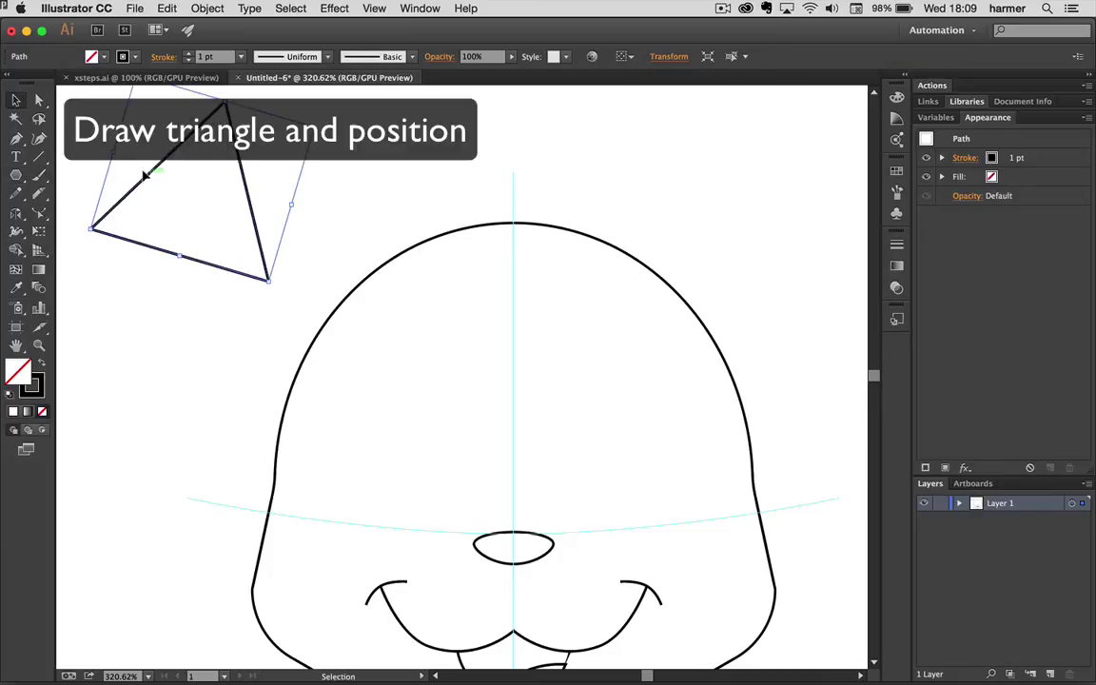
left_click_drag(156, 187, 176, 192)
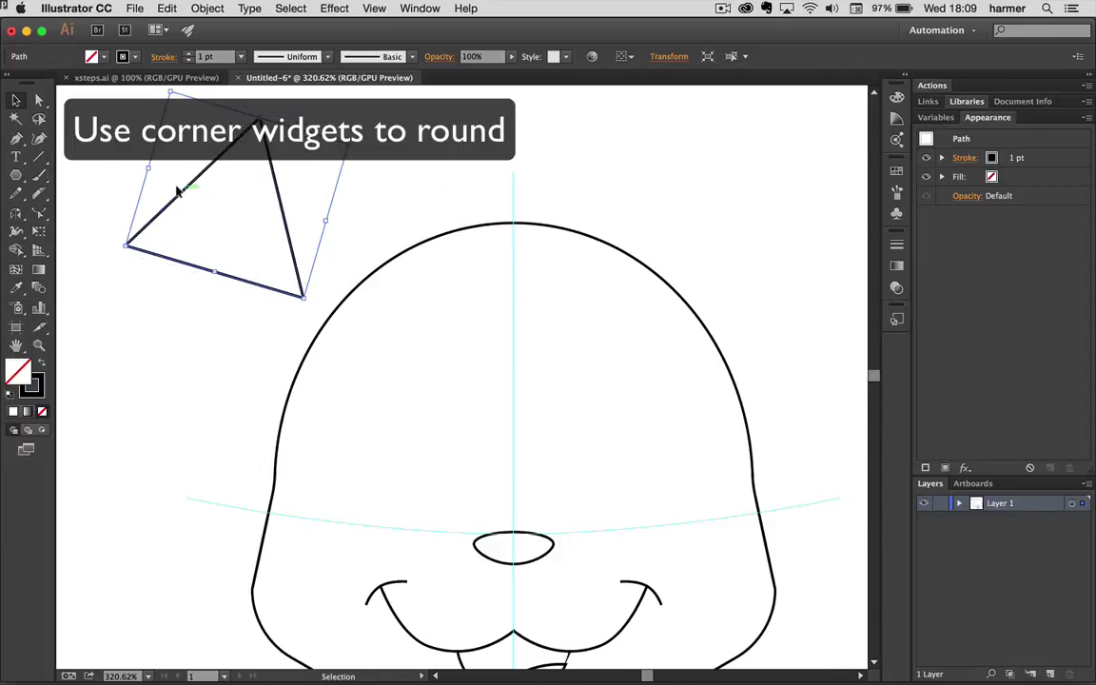
key("a")
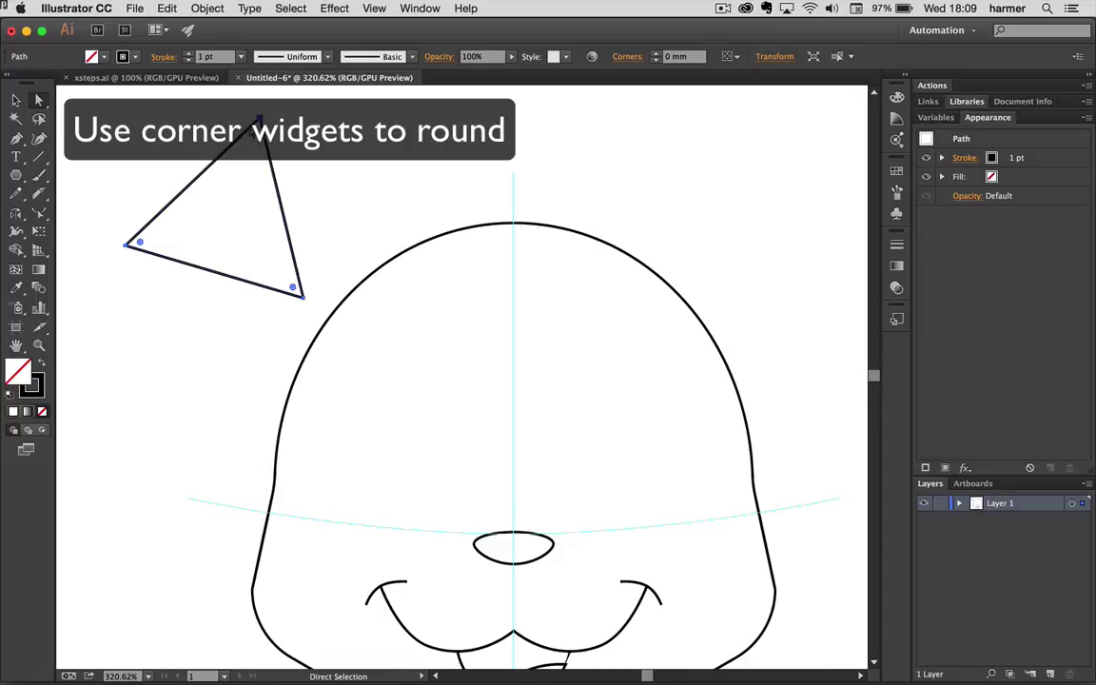
left_click_drag(252, 133, 247, 163)
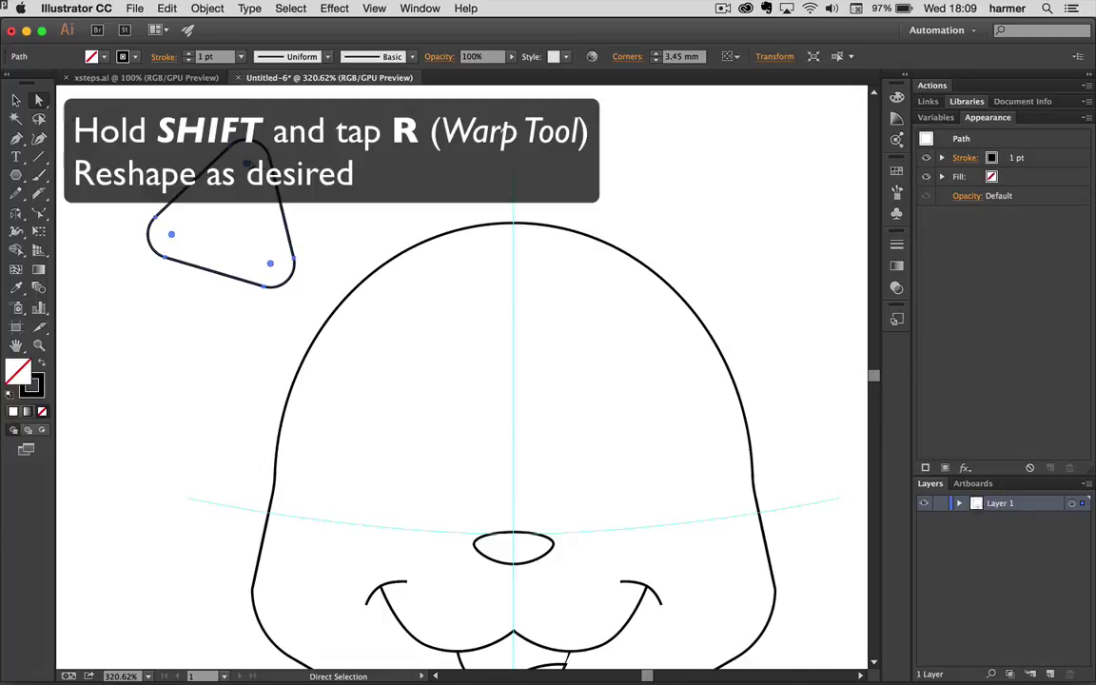
Warp the rounded triangle into a floppy ear shape and move it beside the head's upper left.
key("shift+r")
mouse_move(255, 192)
left_mouse_down()
mouse_move(219, 219)
mouse_move(200, 199)
left_mouse_up()
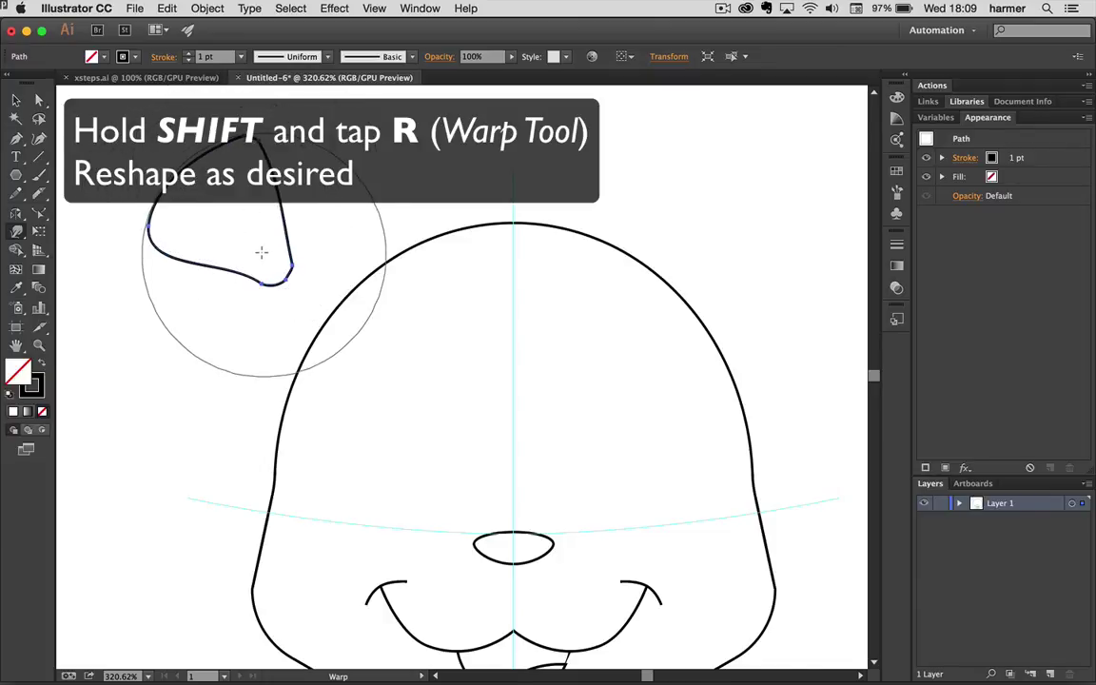
left_click_drag(281, 261, 298, 276)
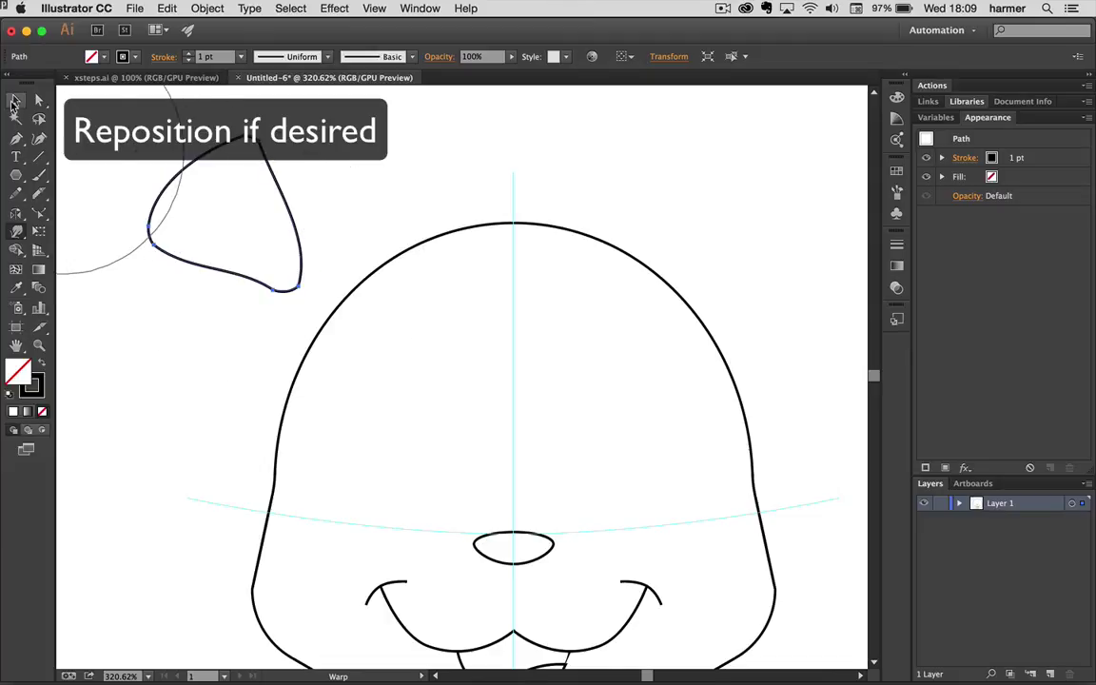
left_click(15, 99)
left_click_drag(211, 146, 244, 162)
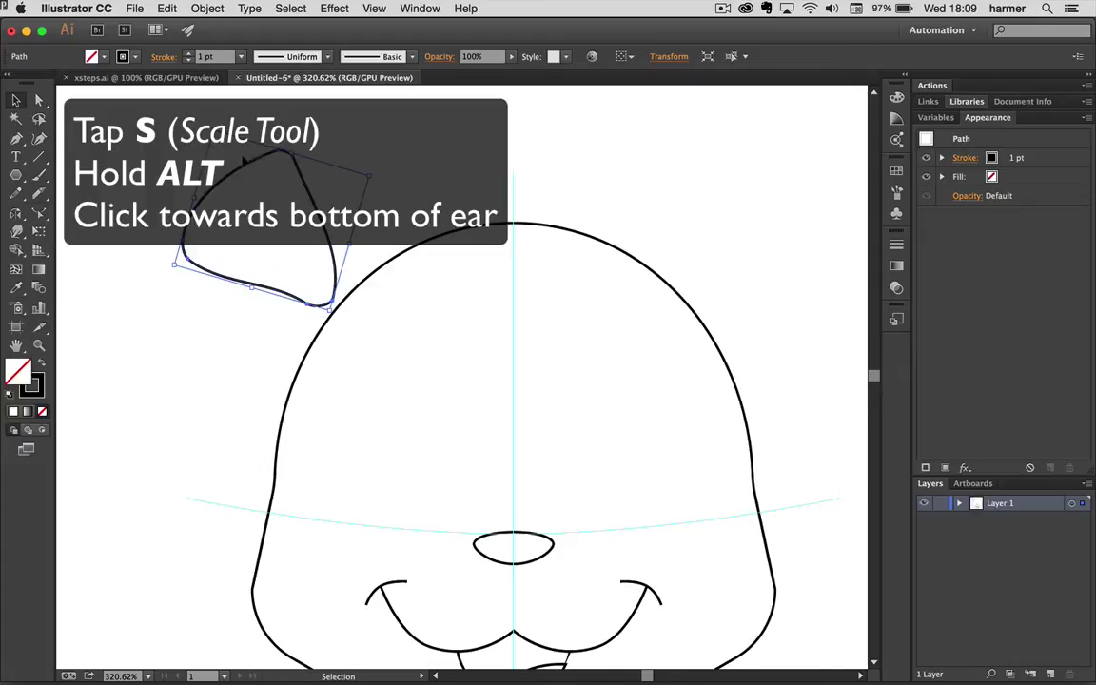
Scale a uniform 80% copy of the ear from its bottom and select both ear outlines.
key("s")
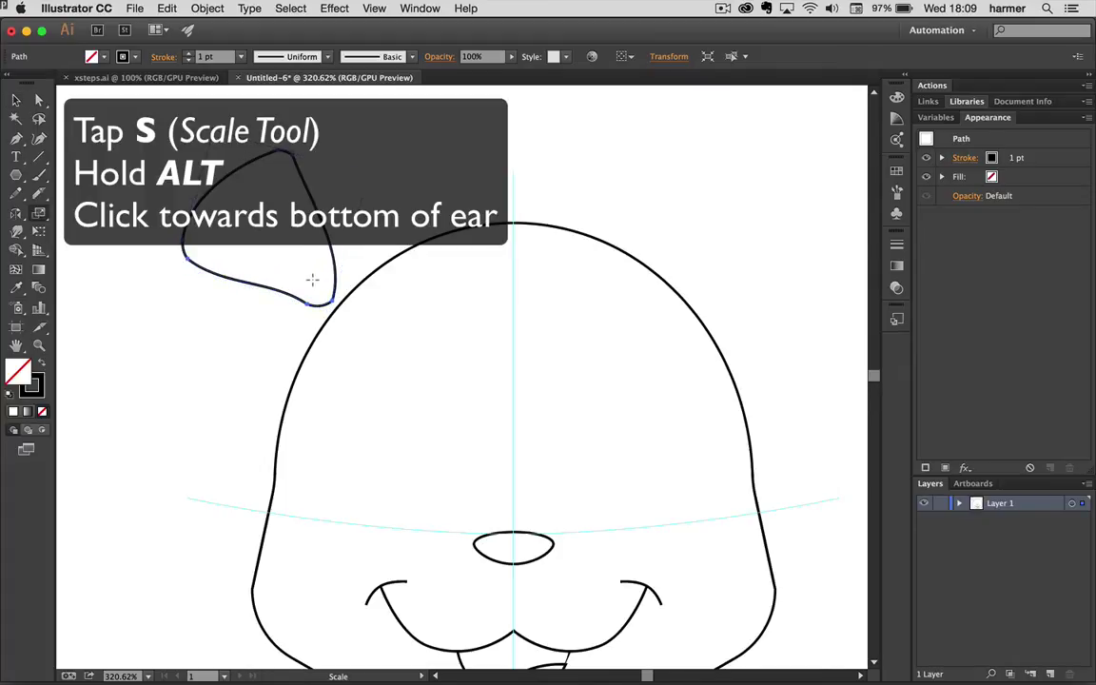
left_click(311, 282, "alt")
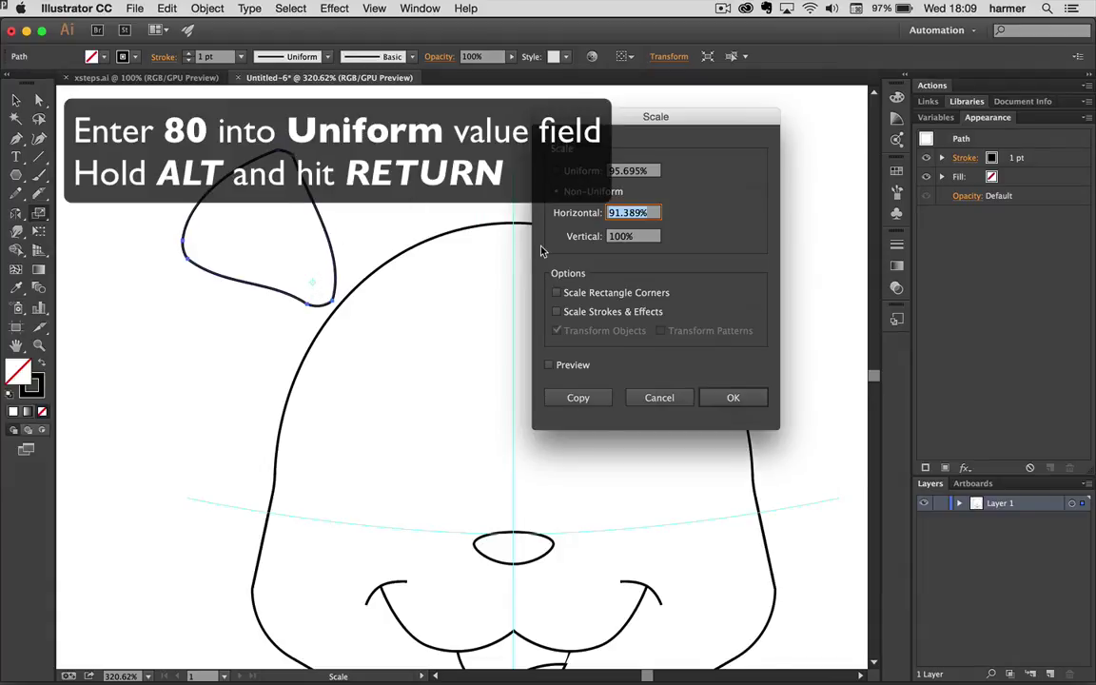
left_click(632, 173)
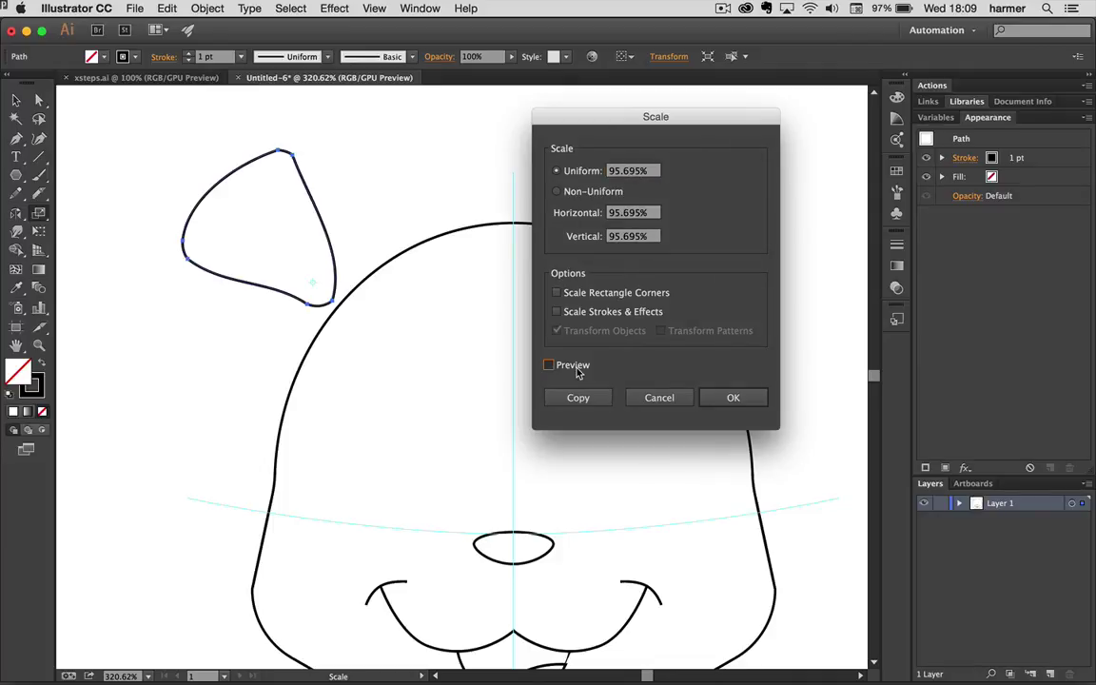
left_click(576, 366)
left_click(630, 176)
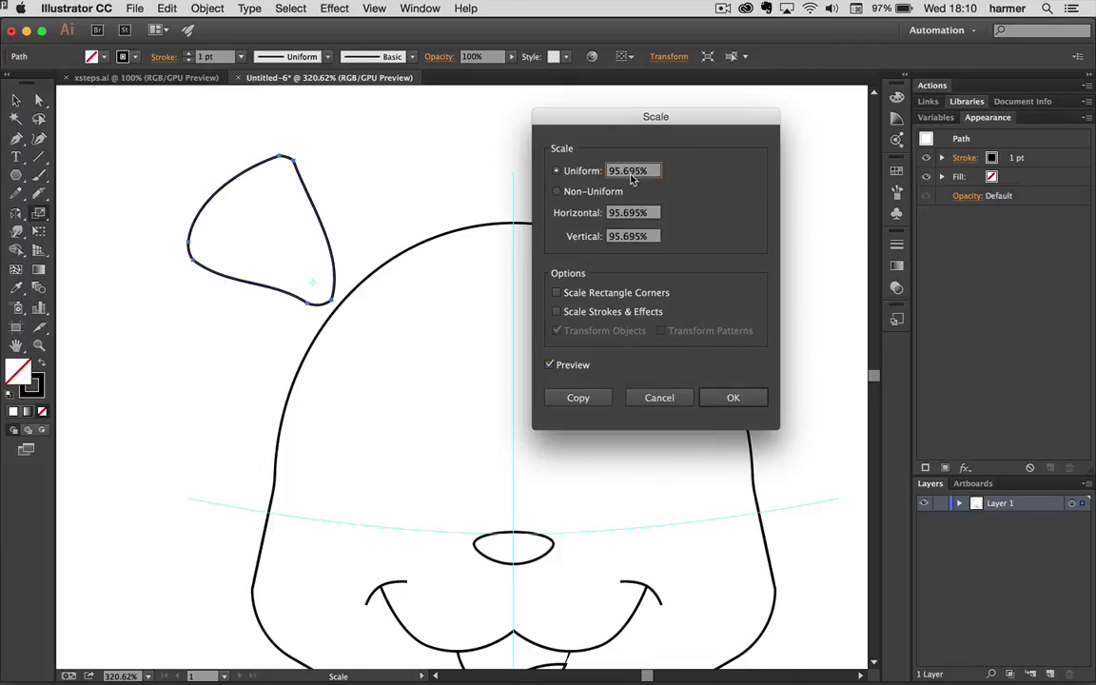
type("80")
key("Tab")
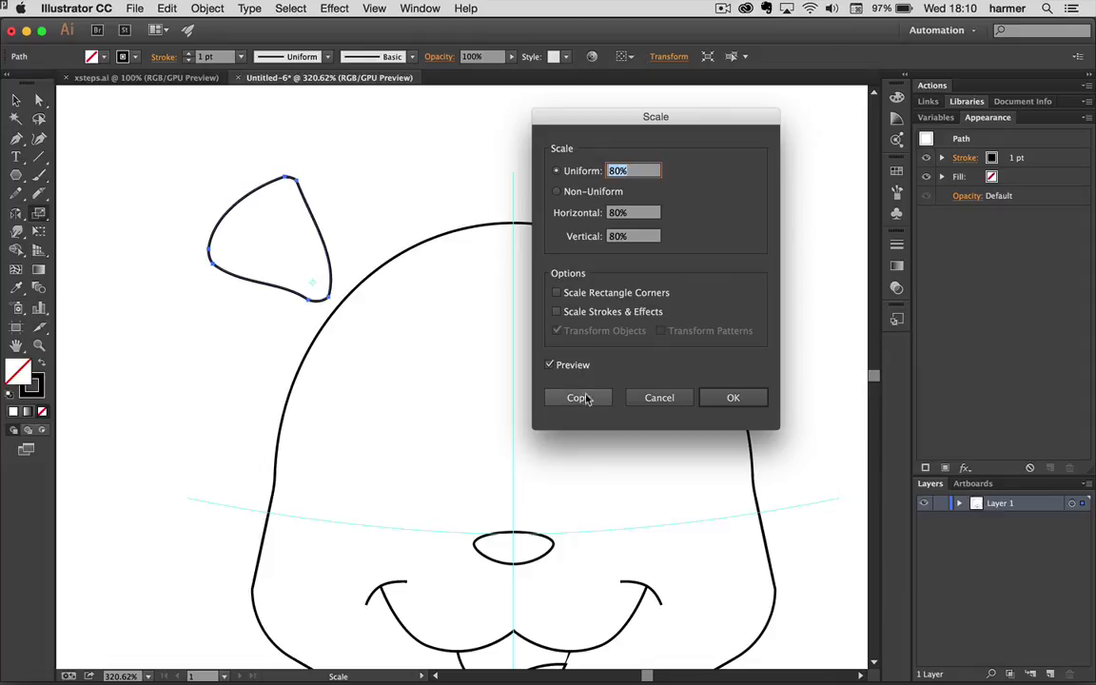
left_click(581, 398)
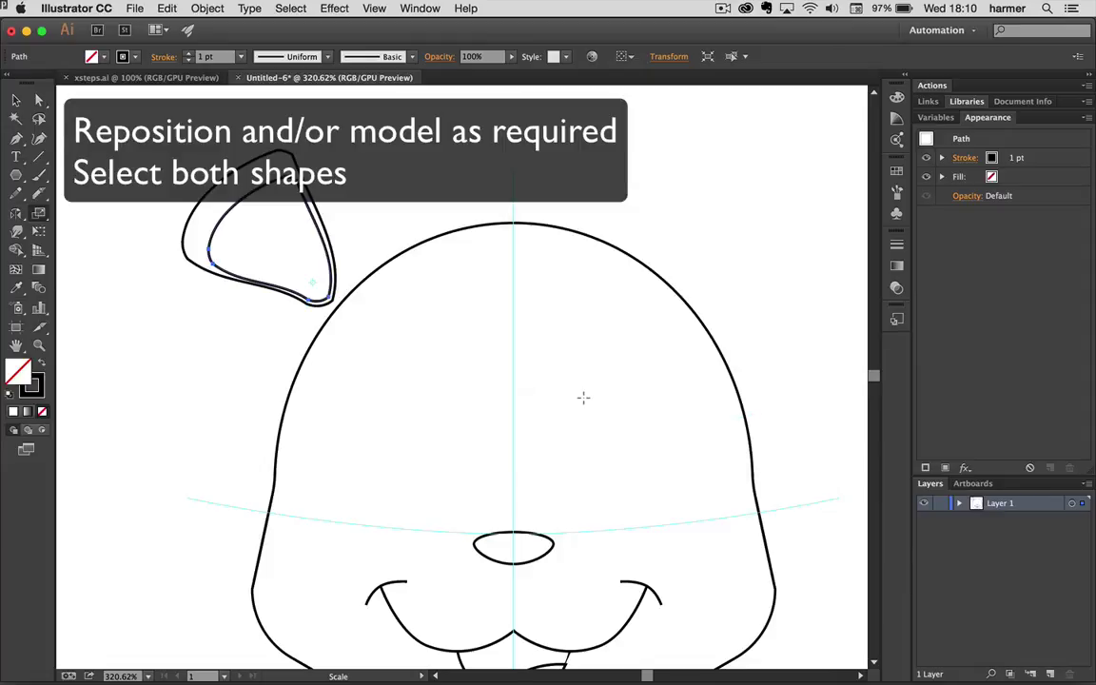
key("v")
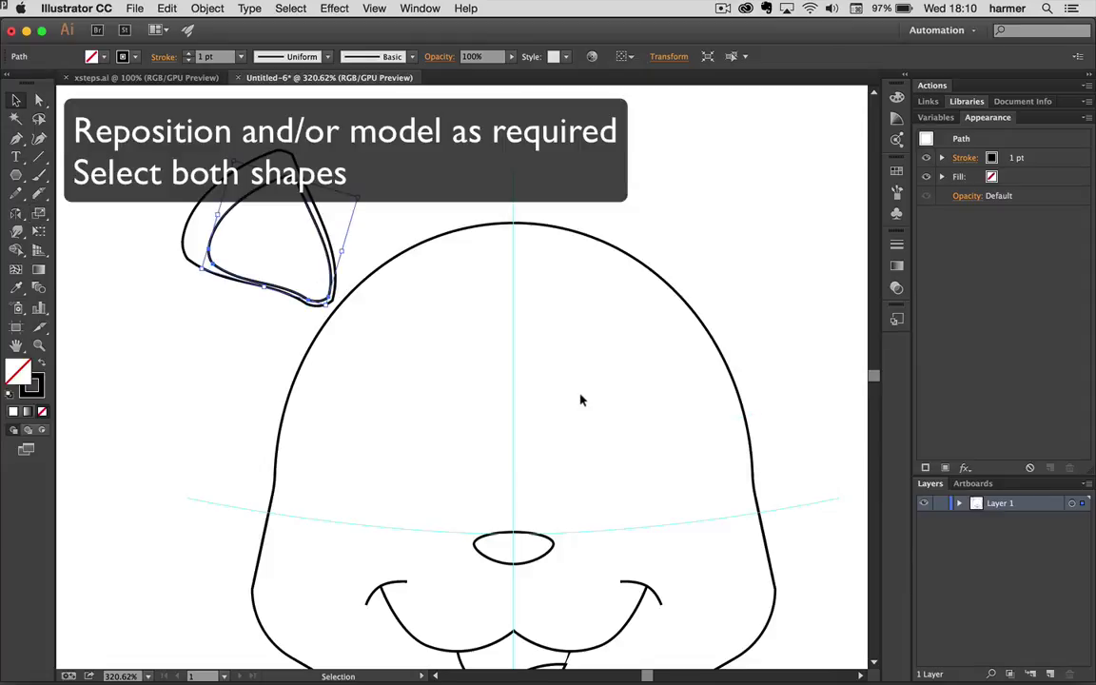
left_click(277, 215, "shift")
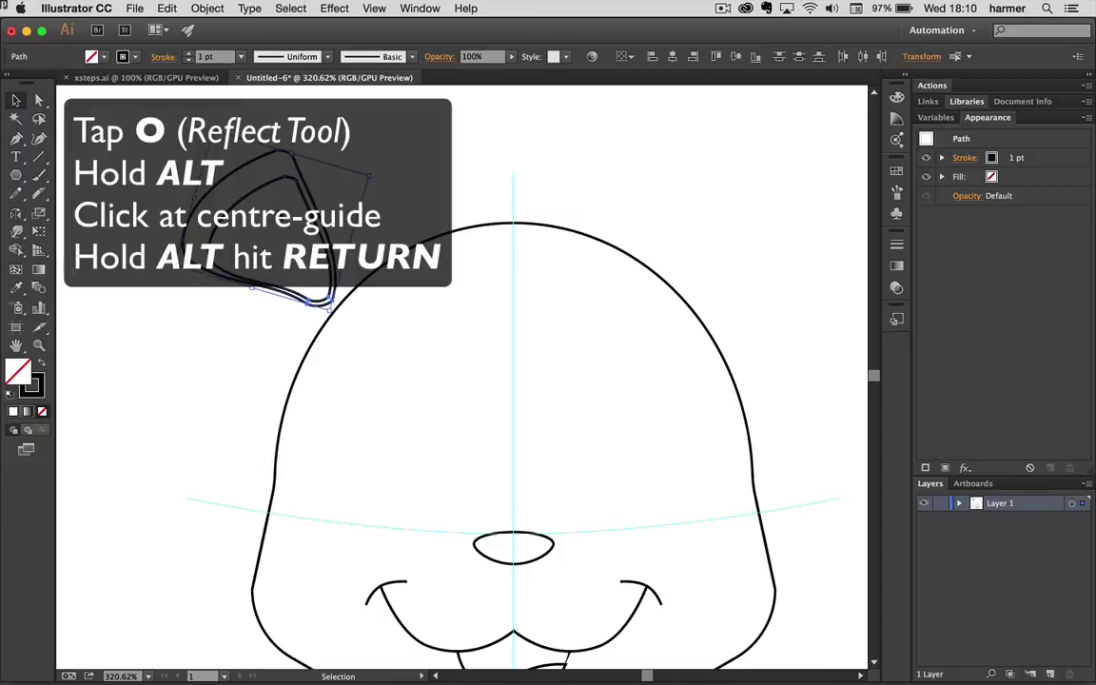
Reflect a copy of the double-outlined ear vertically across the centre guide to the right side.
key("o")
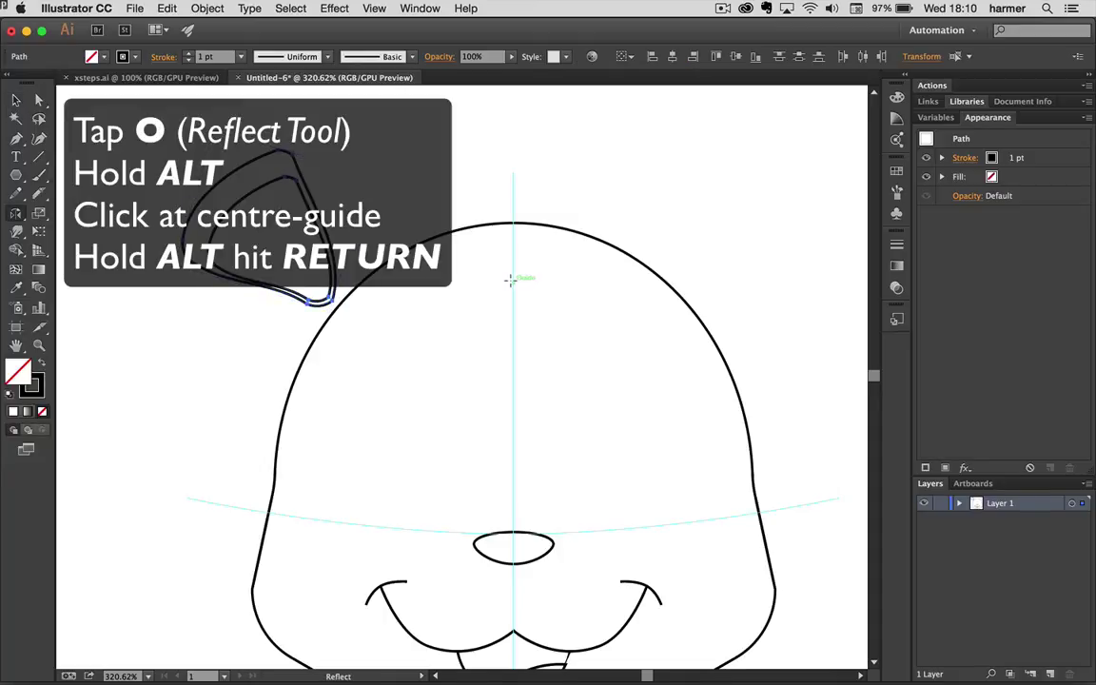
left_click(511, 280, "alt")
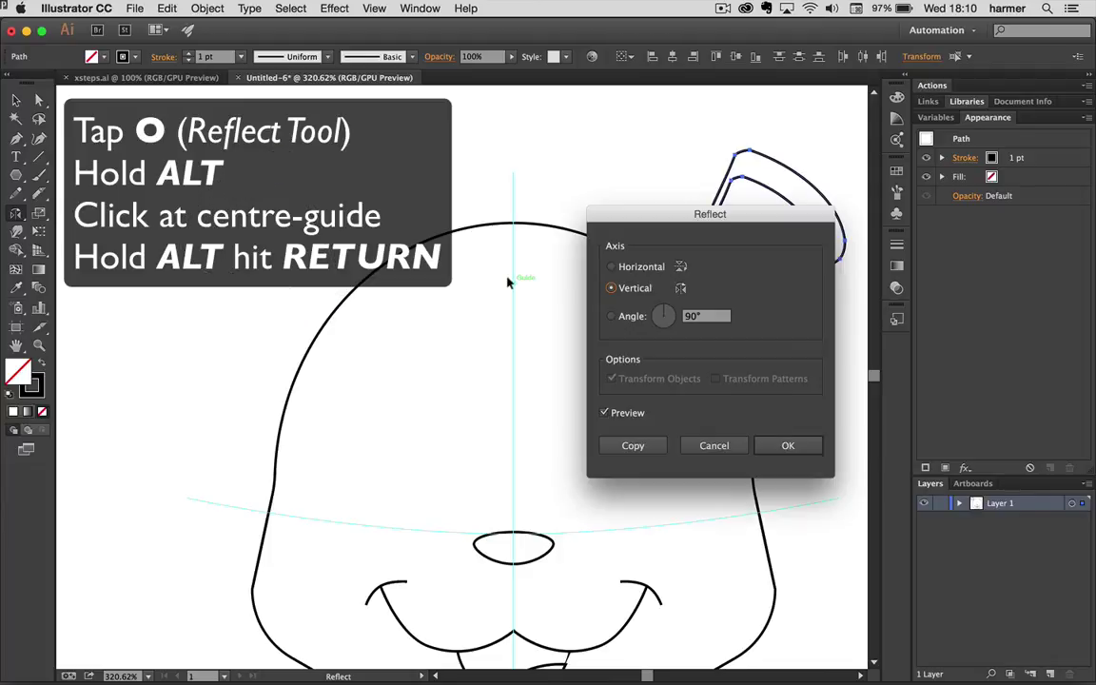
key("alt+Return")
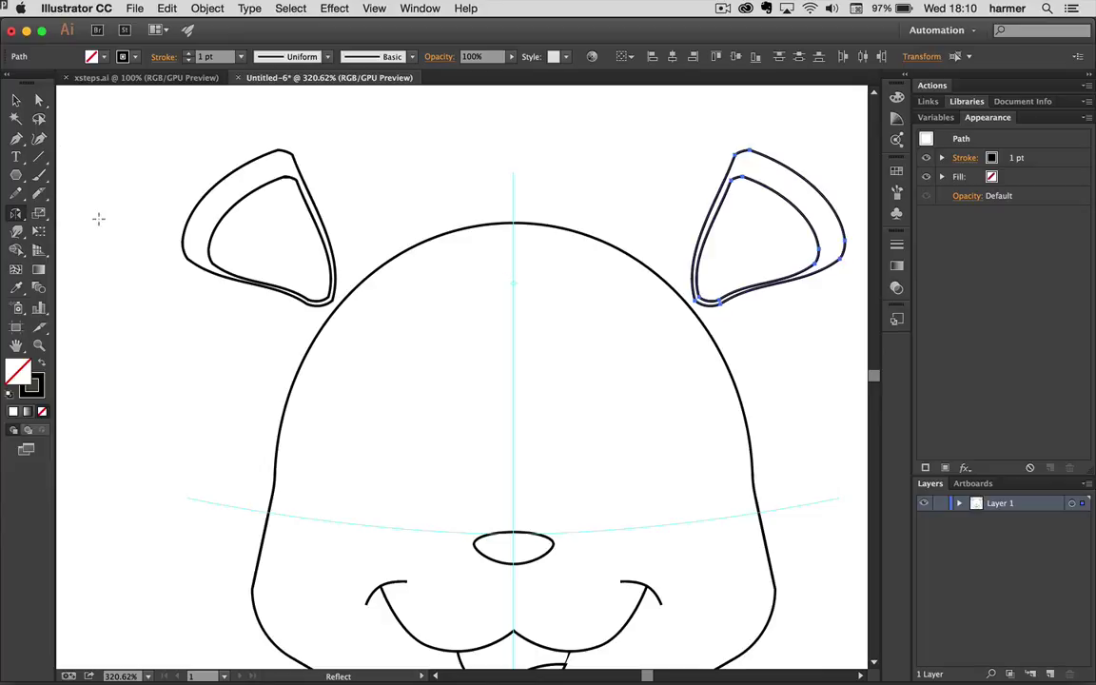
key("l")
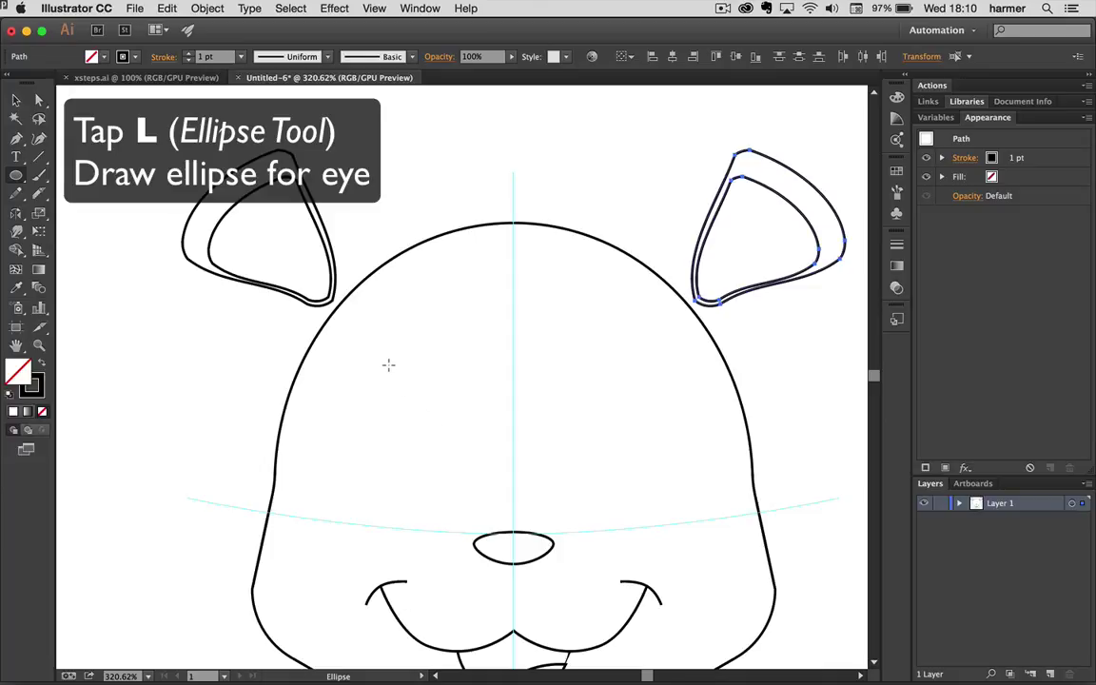
Draw a slightly tilted oval left eye and a wide ellipse, about 52.86 mm, centred on the nose.
left_click_drag(389, 363, 493, 514)
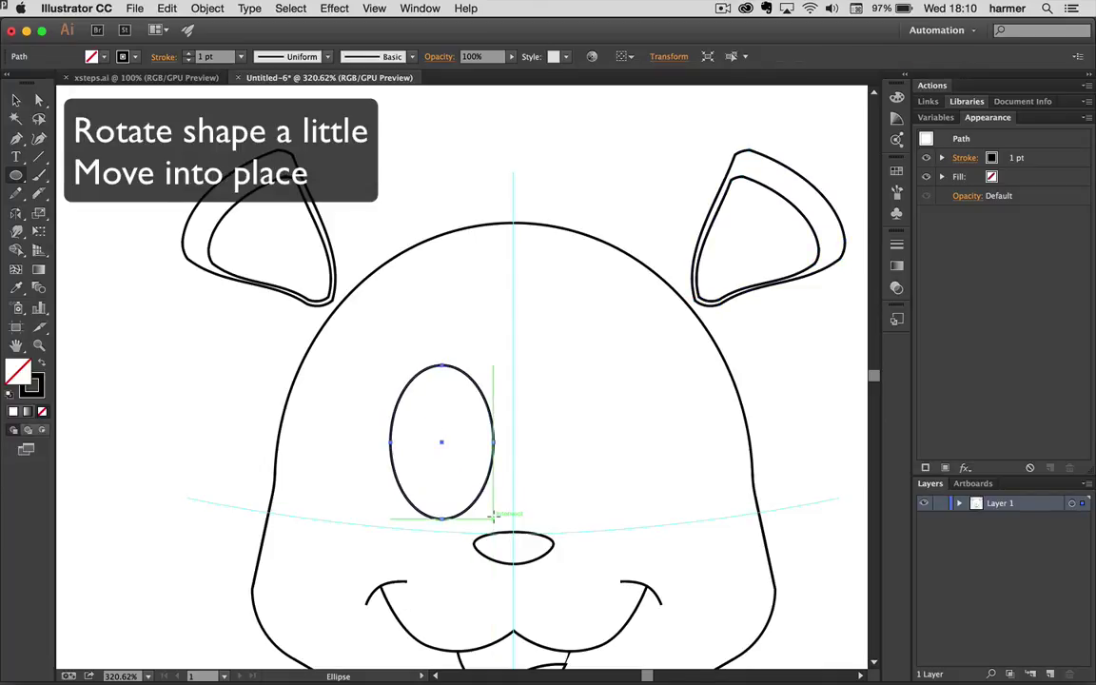
key("r")
left_click_drag(574, 421, 527, 397)
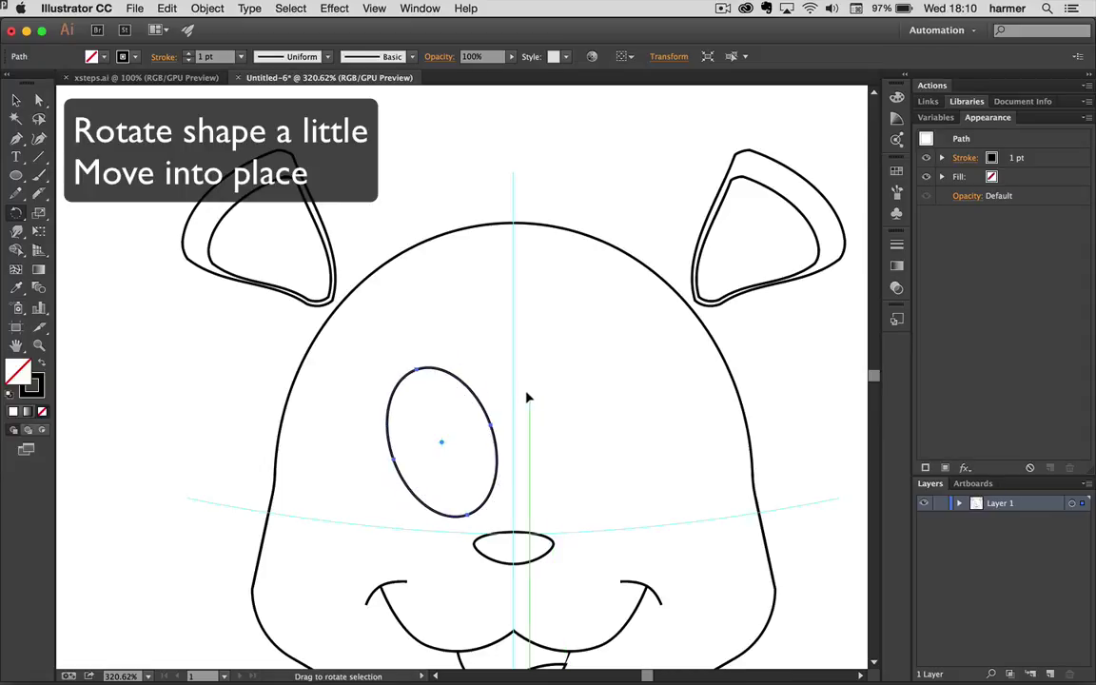
key("Left")
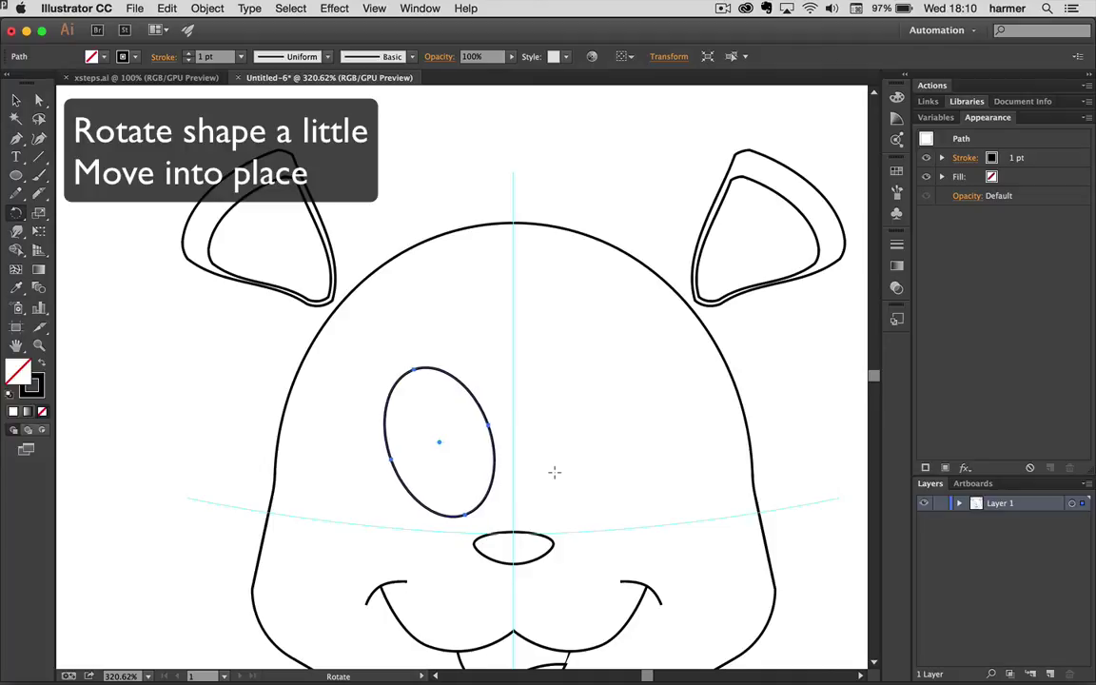
key("Left")
key("l")
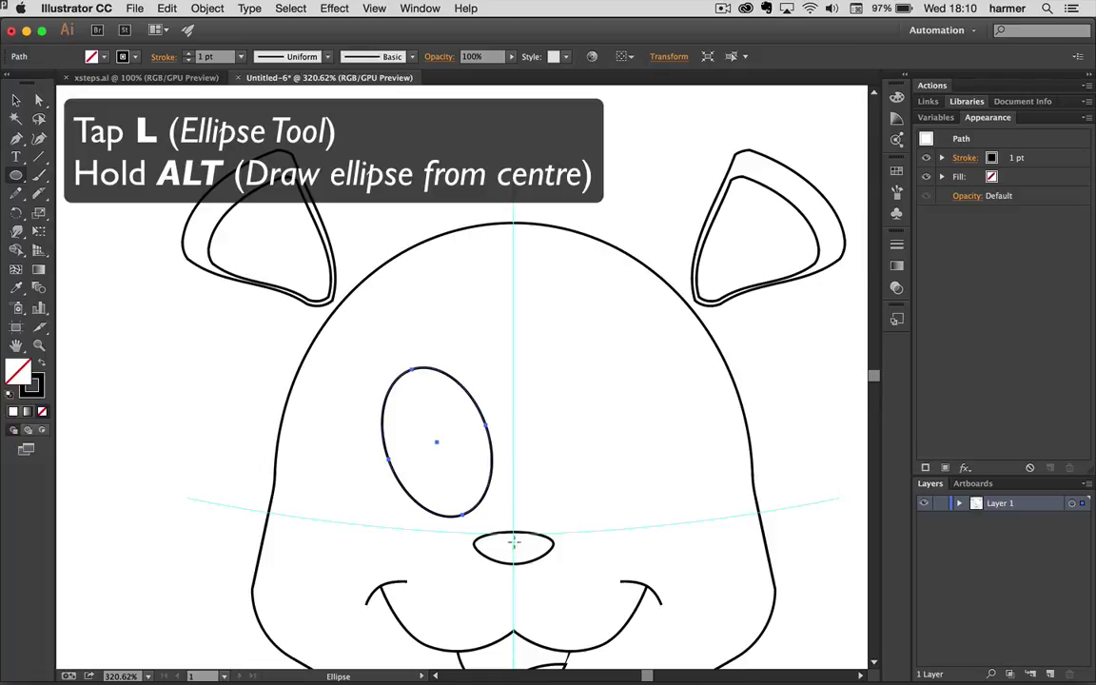
left_click_drag(514, 543, 693, 587)
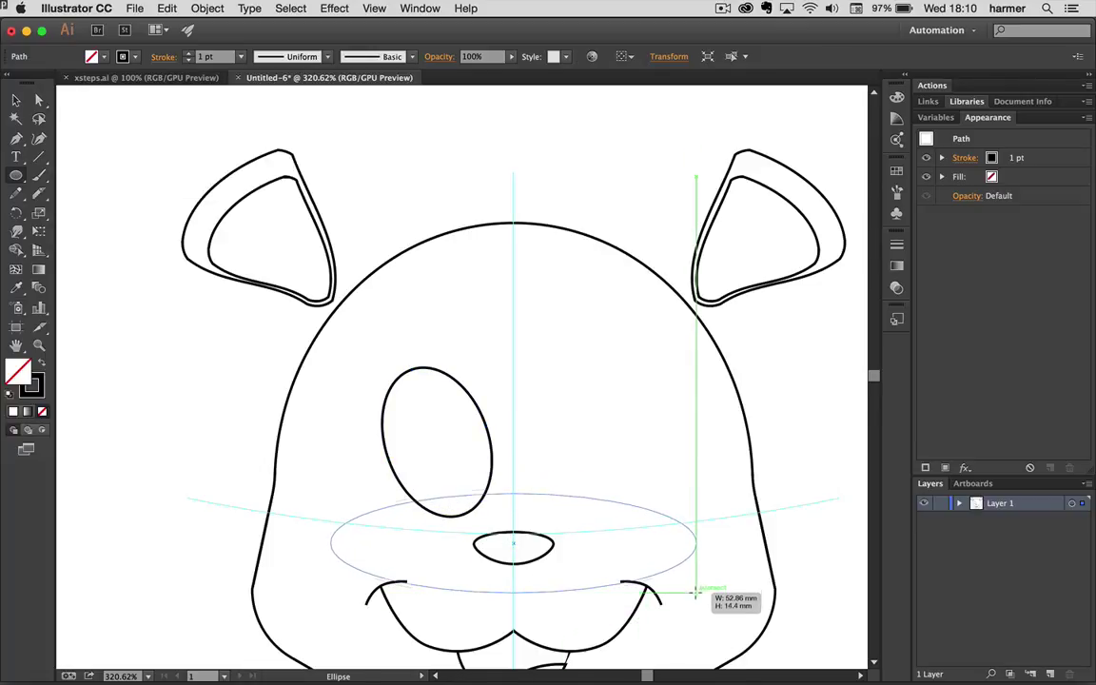
left_click_drag(694, 587, 691, 600)
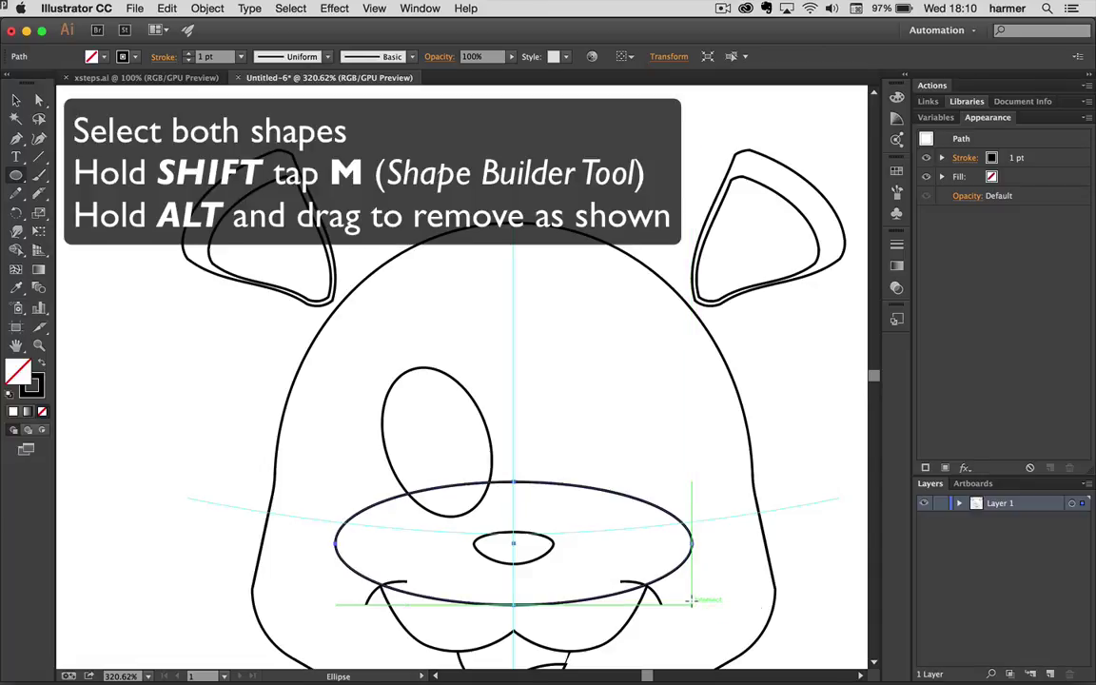
Use Shape Builder to delete the wide ellipse and its overlap, flattening the eye's bottom.
key("v")
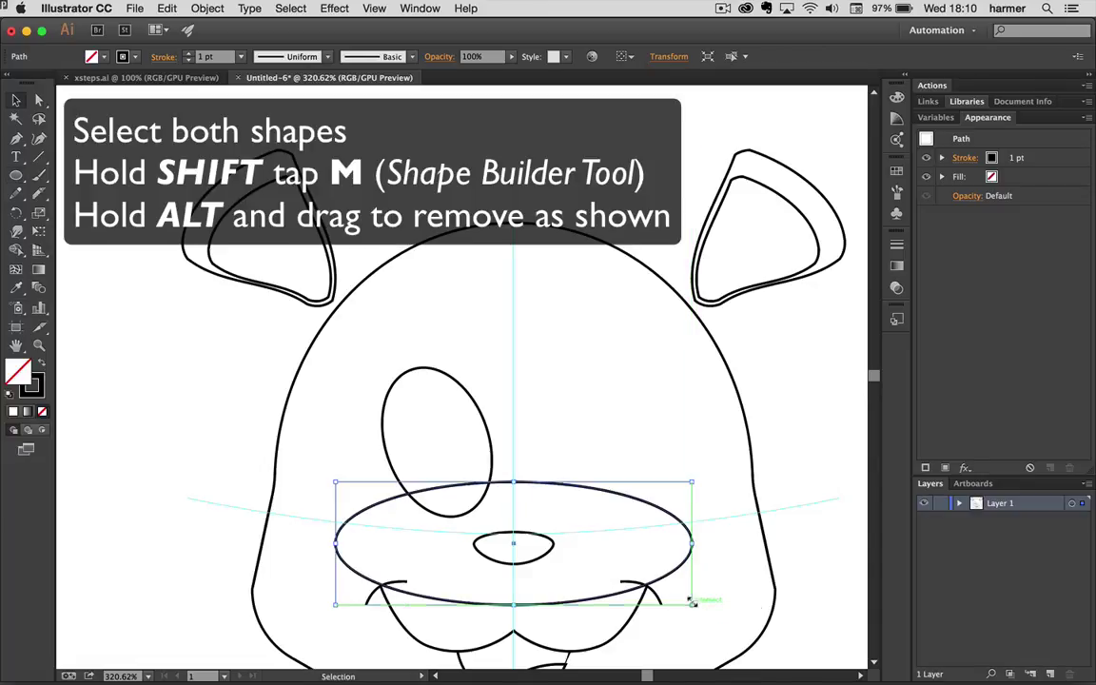
left_click(447, 378, "shift")
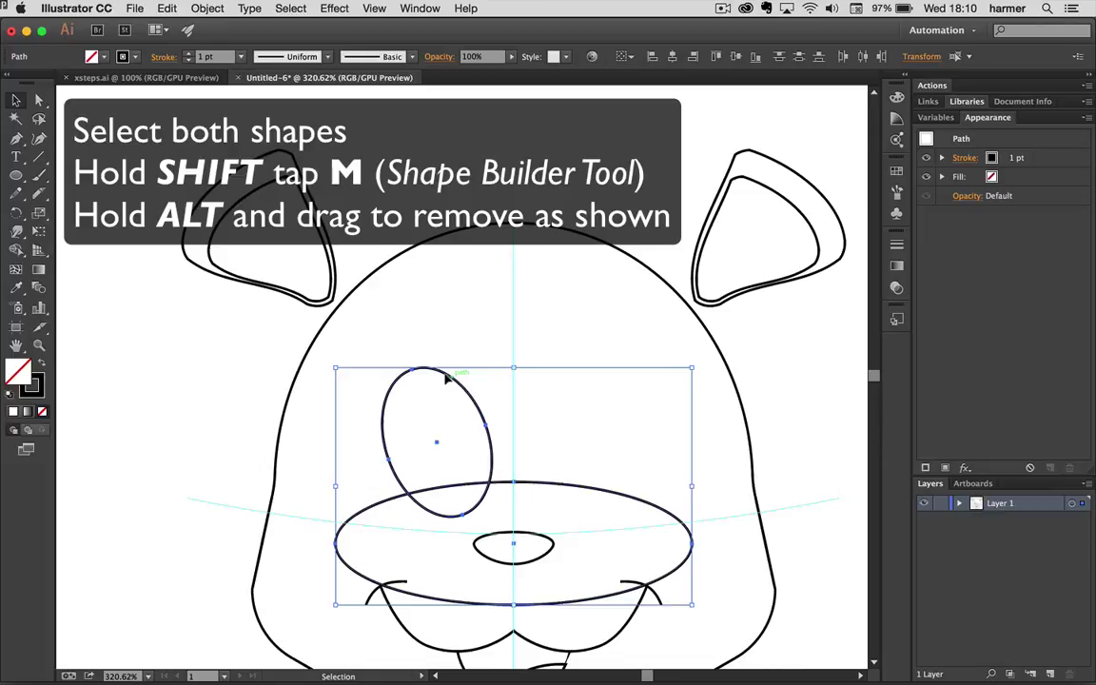
key("shift+m")
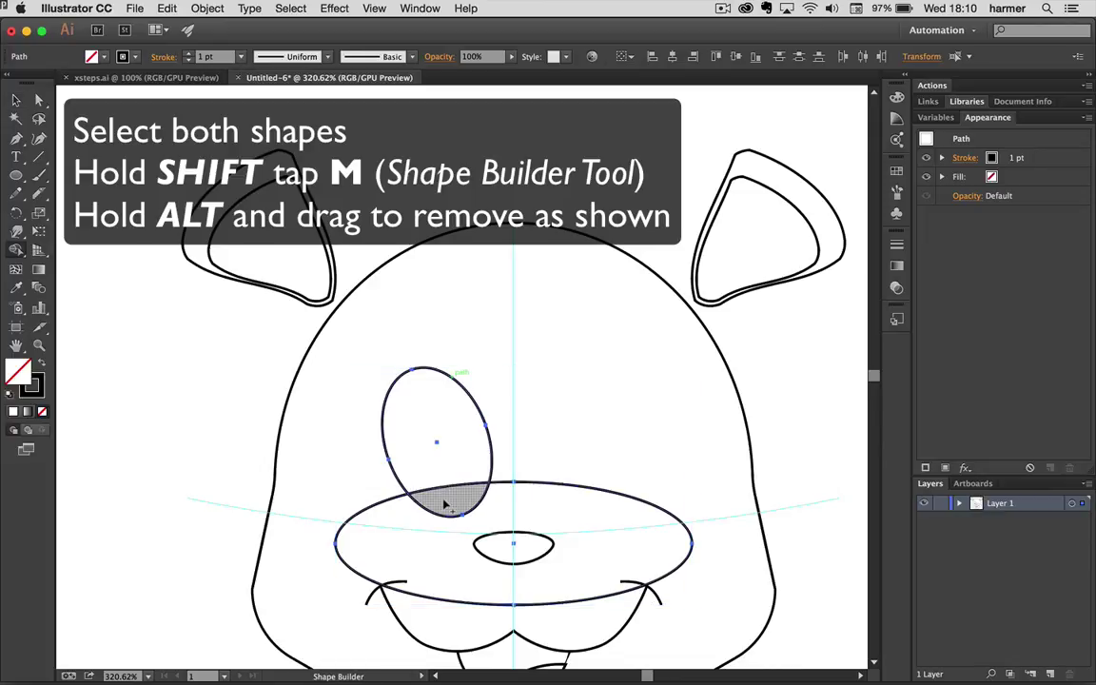
left_click_drag(443, 501, 447, 533)
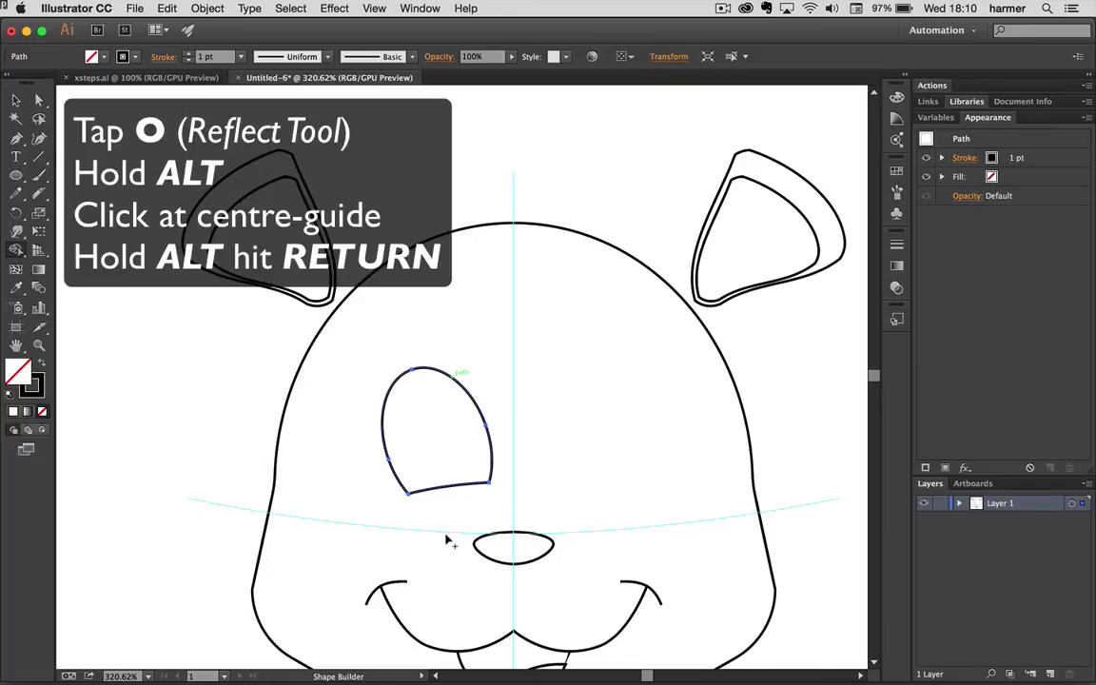
Reflect a copy of the flat-bottomed eye vertically across the centre guide, then fit the artboard.
key("o")
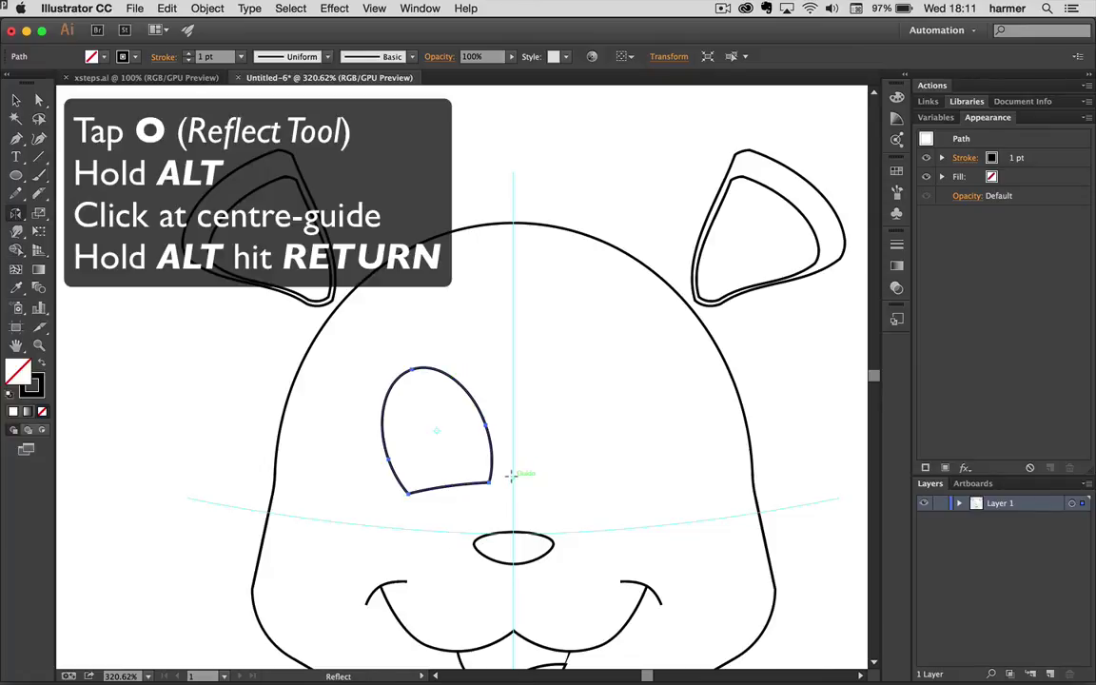
left_click(512, 475, "alt")
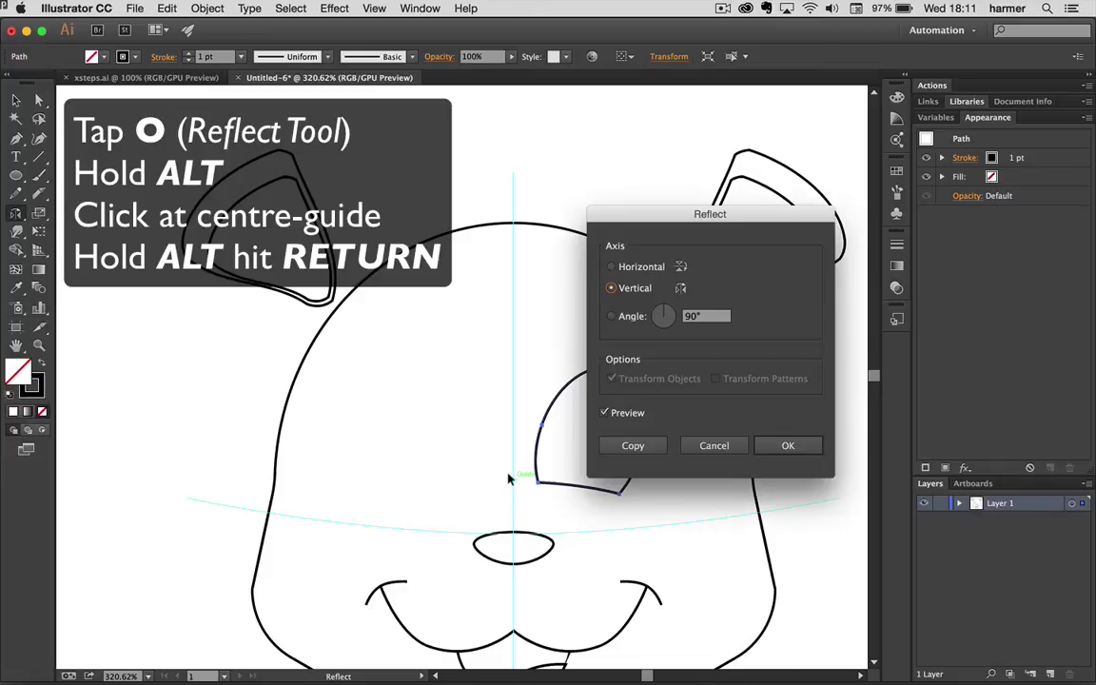
key("alt+Return")
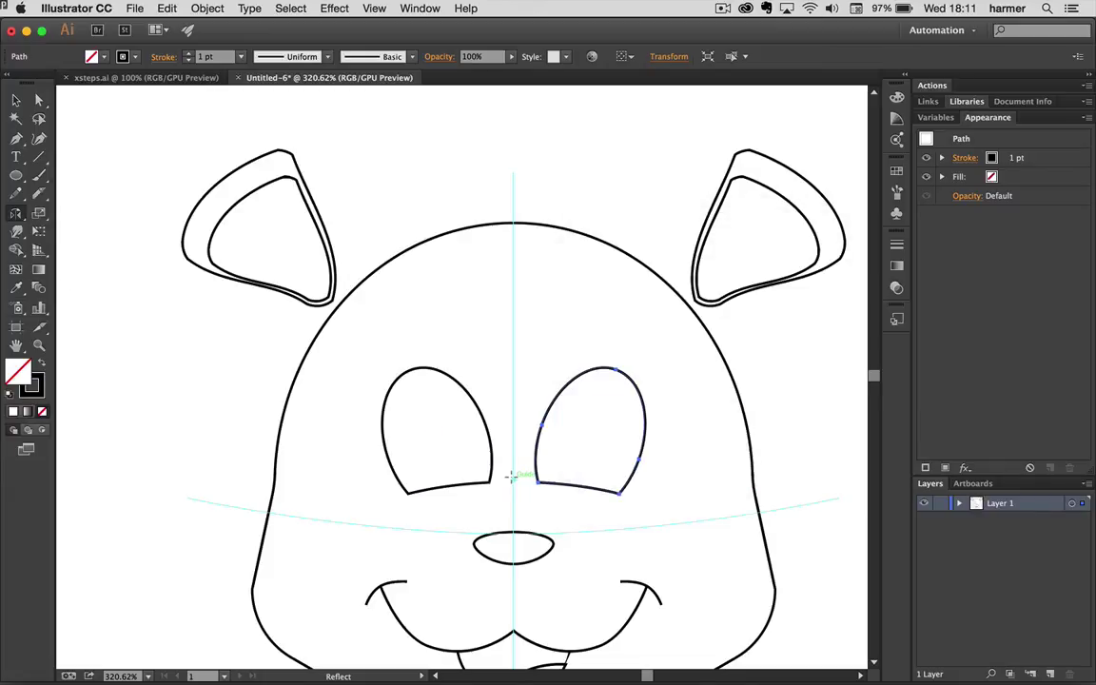
key("ctrl+0")
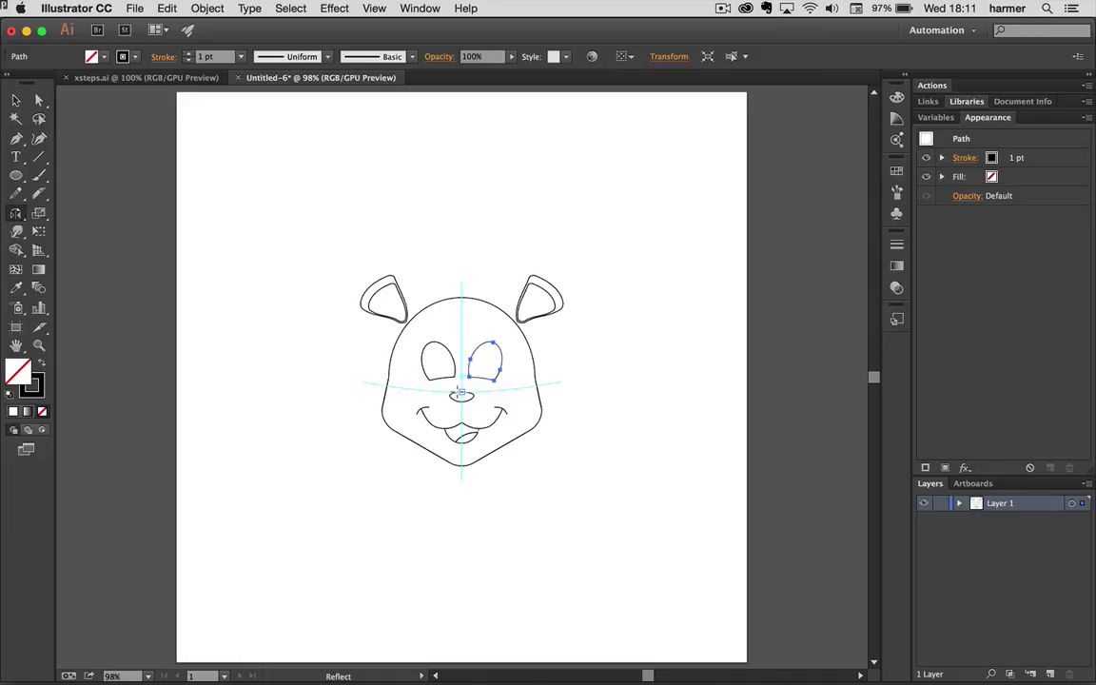
Draw a large oval from the face centre around the head and ears and turn it into a guide.
key("l")
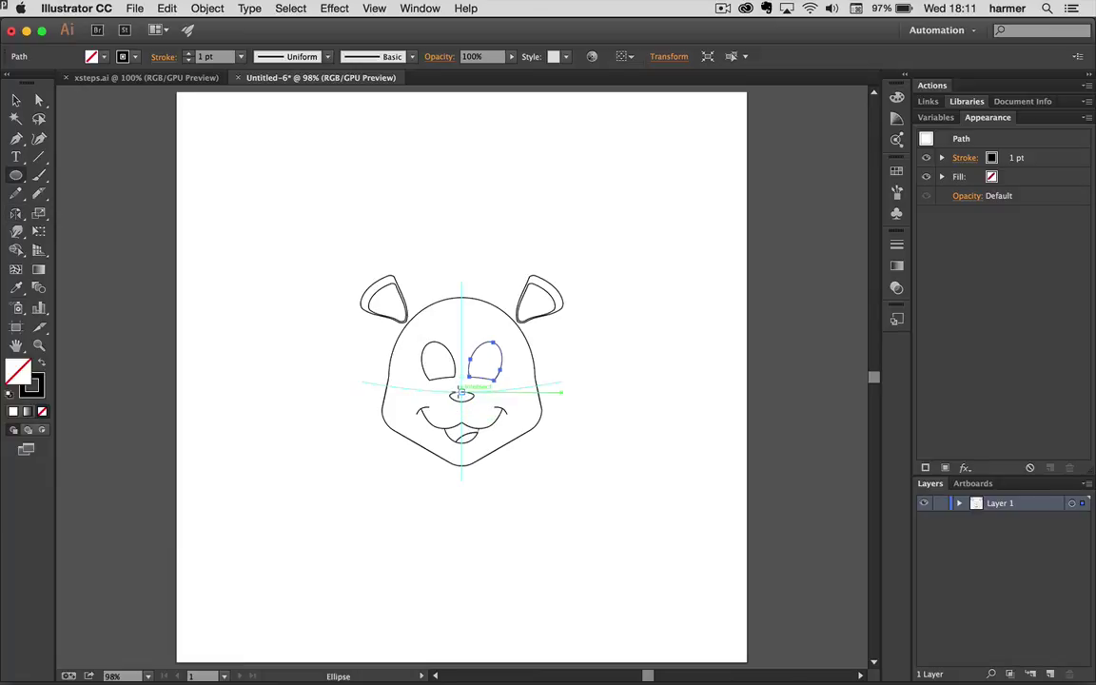
mouse_move(462, 390)
left_mouse_down()
mouse_move(605, 601)
mouse_move(629, 602)
mouse_move(616, 593)
left_mouse_up()
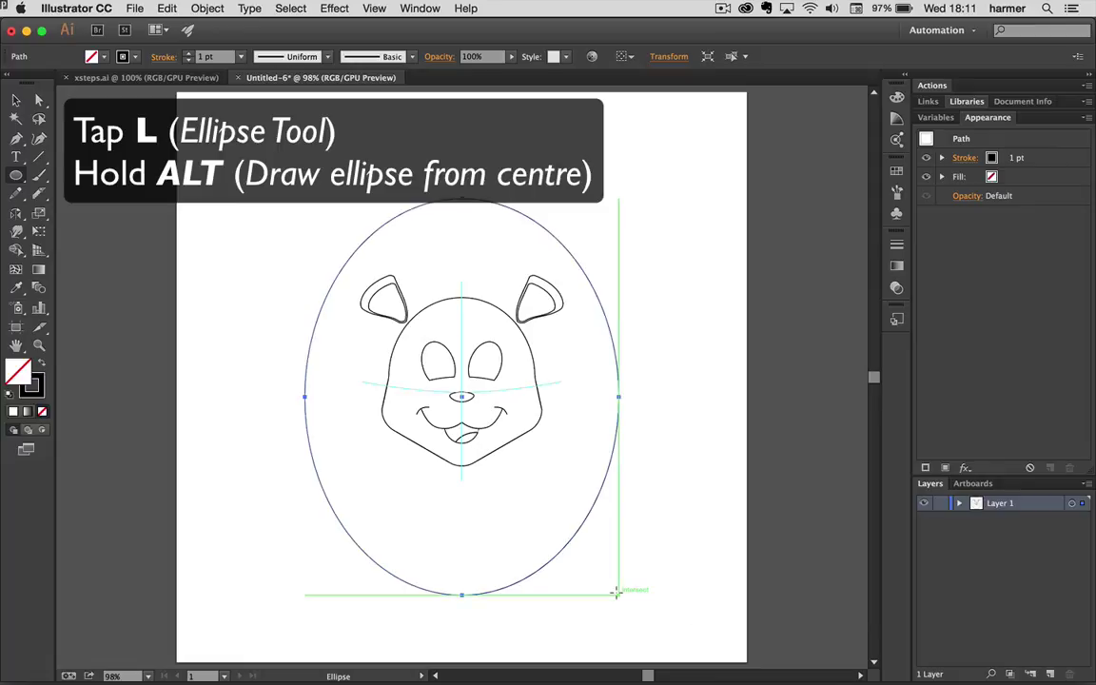
key("super+5")
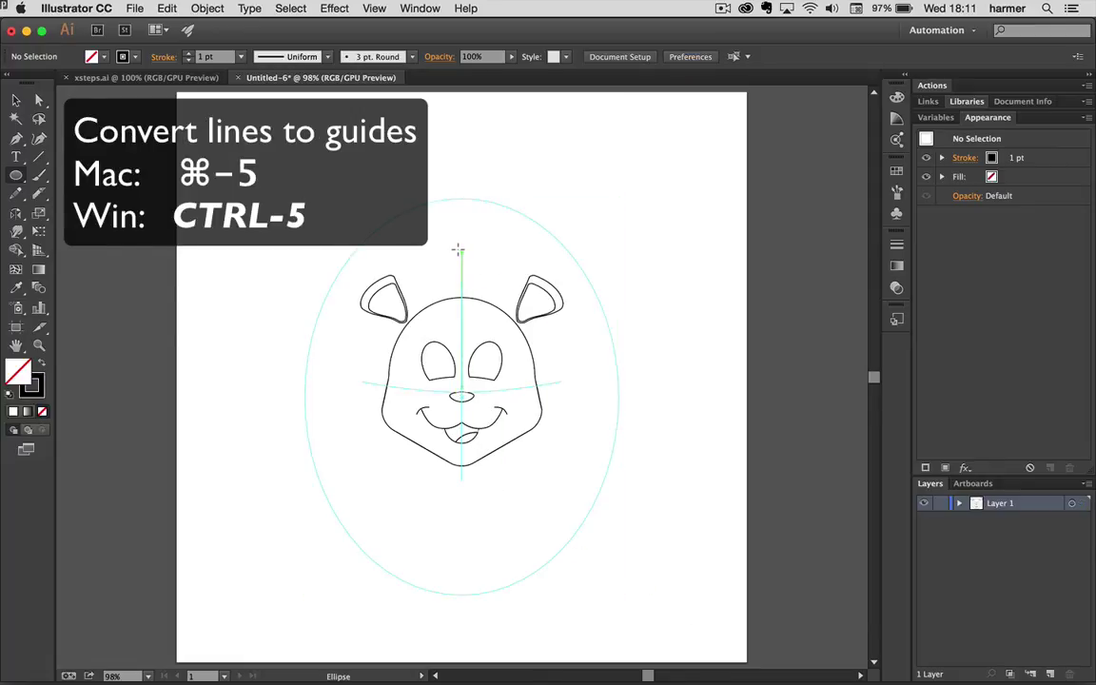
key("p")
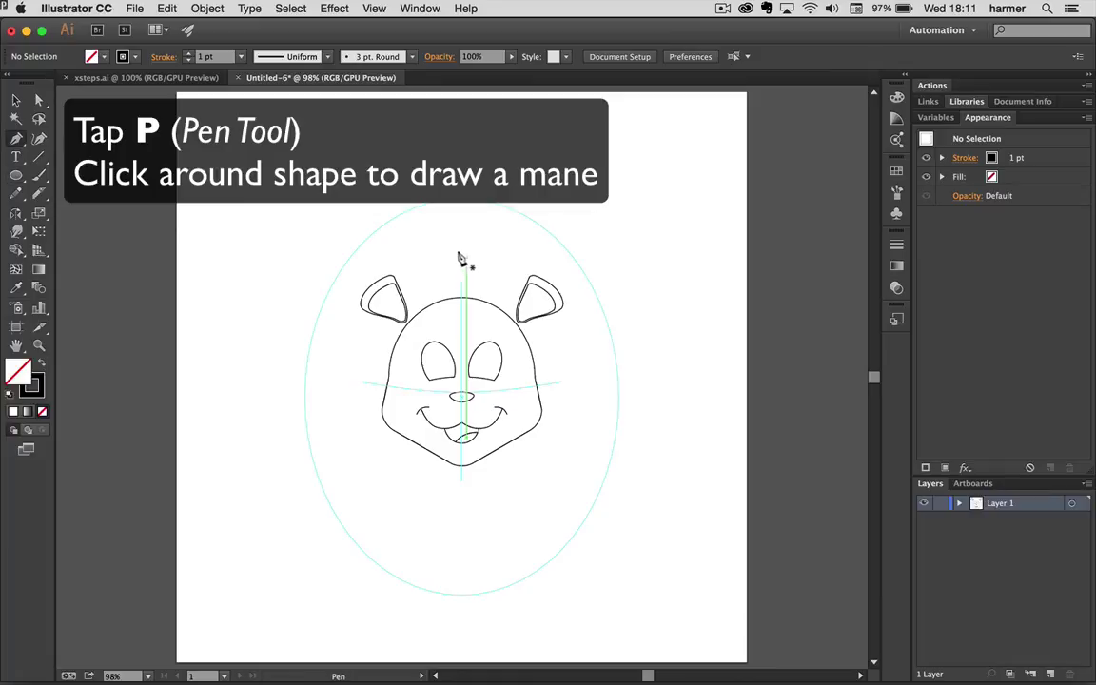
Place zigzag mane anchors from the guide's top down the left side and along the bottom.
left_click(462, 256)
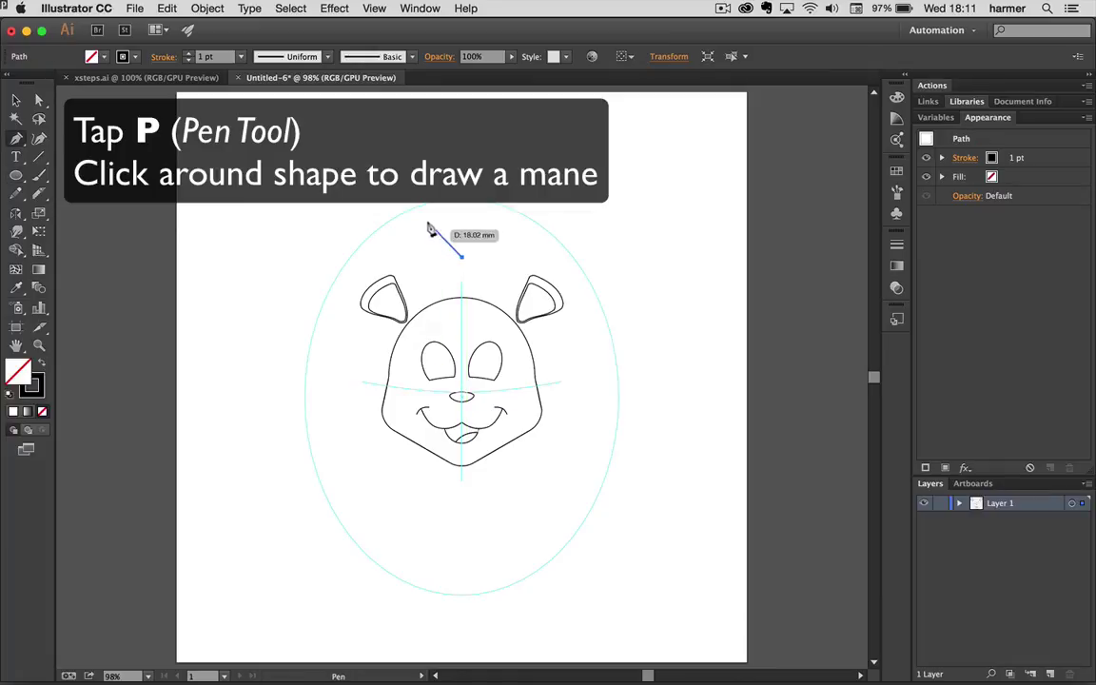
left_click(399, 222)
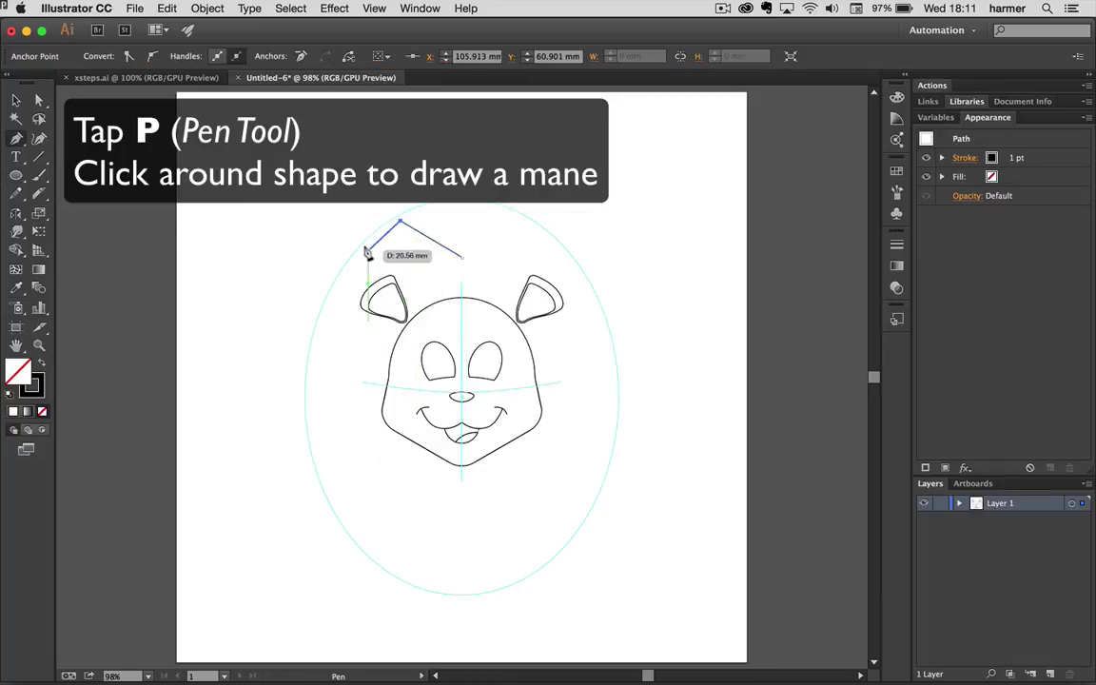
left_click(369, 250)
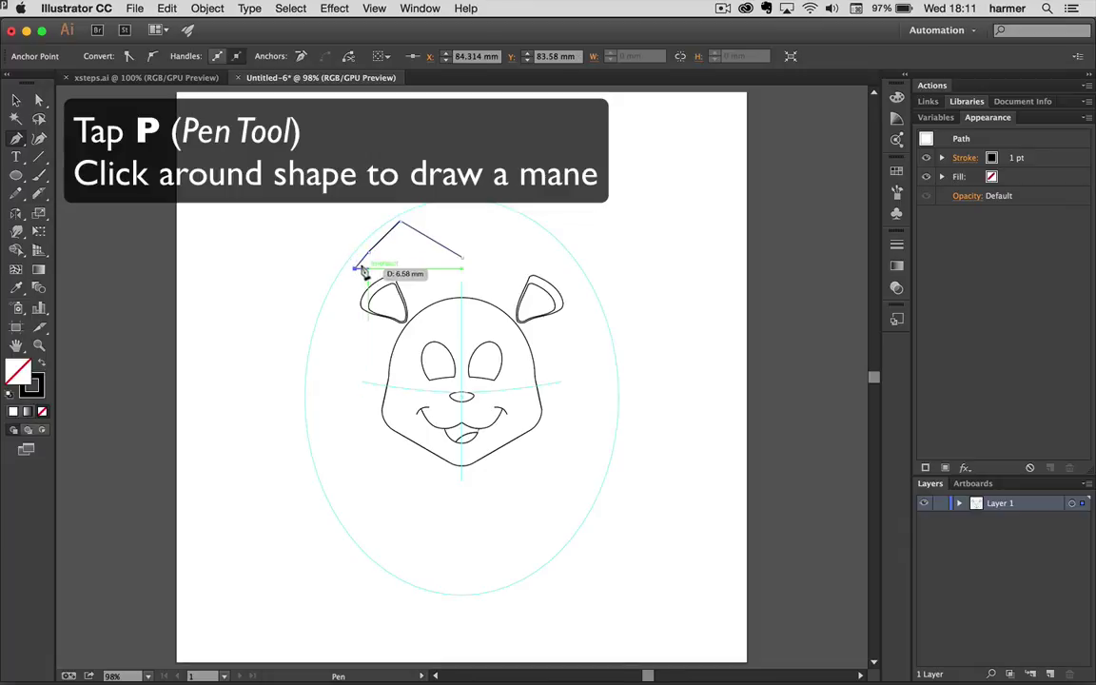
left_click(368, 268)
left_click(316, 321)
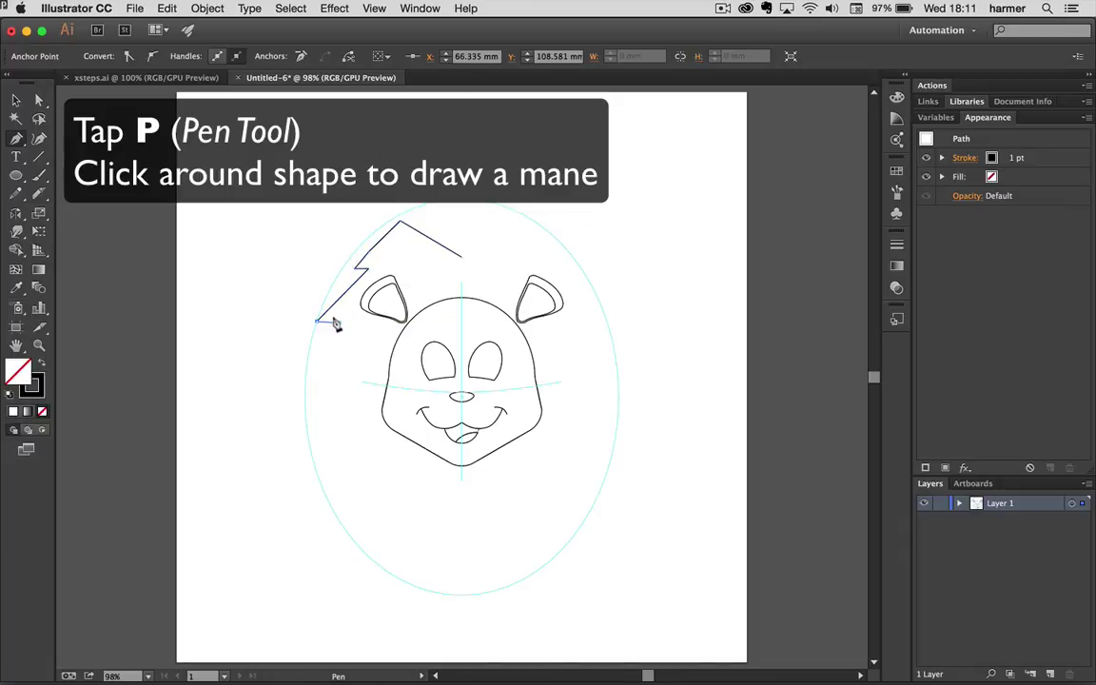
left_click(304, 387)
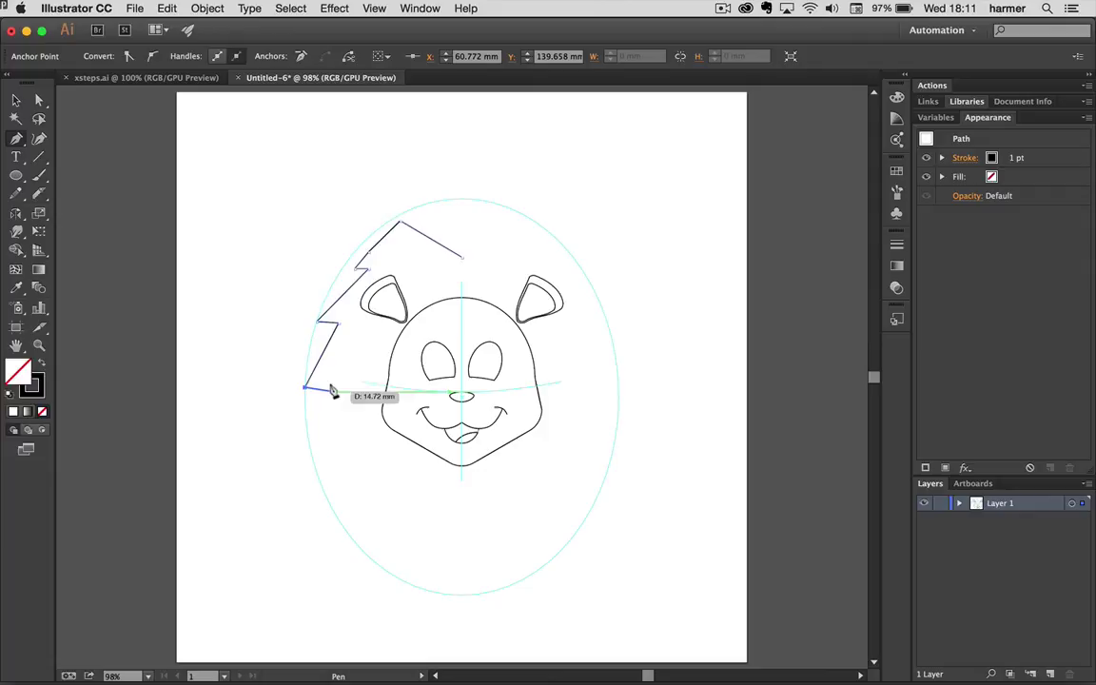
left_click(319, 458)
left_click(351, 448)
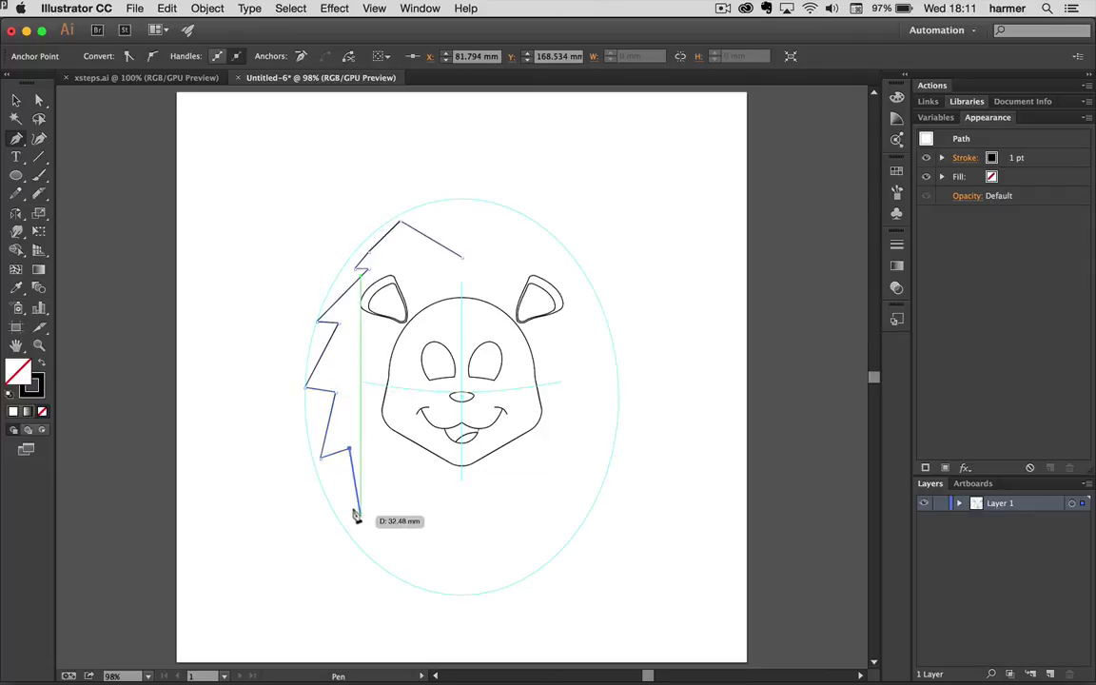
left_click(360, 512)
left_click(384, 497)
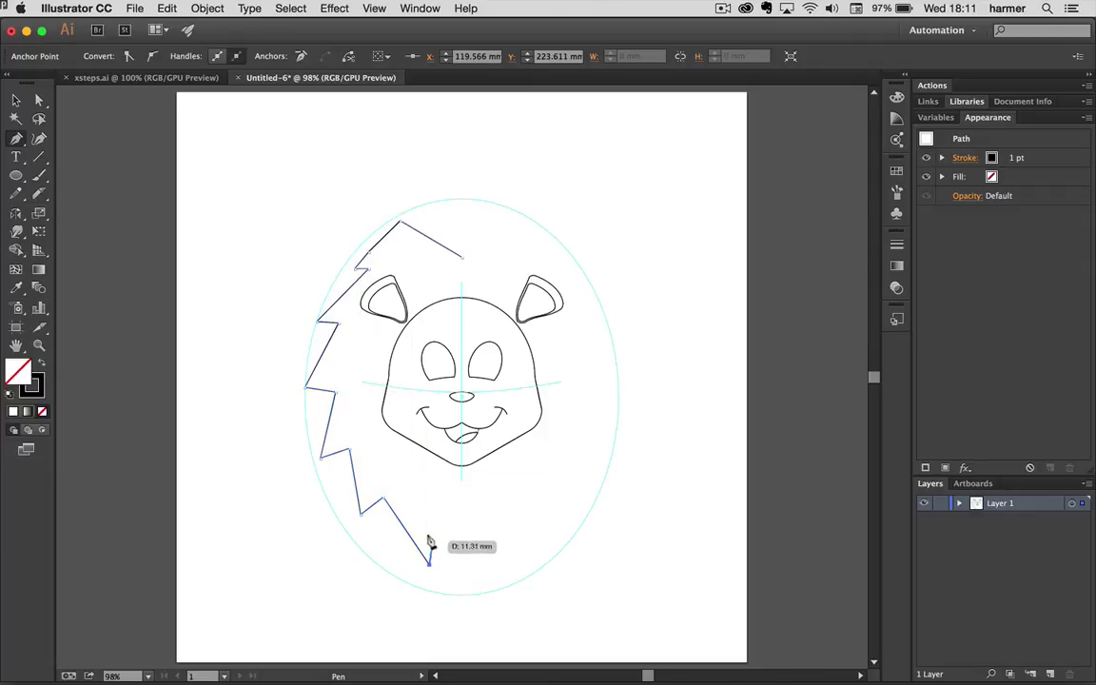
left_click(429, 563)
left_click(434, 537)
Continue the zigzag up the right side past the right ear and close the mane at the top.
left_click(486, 576)
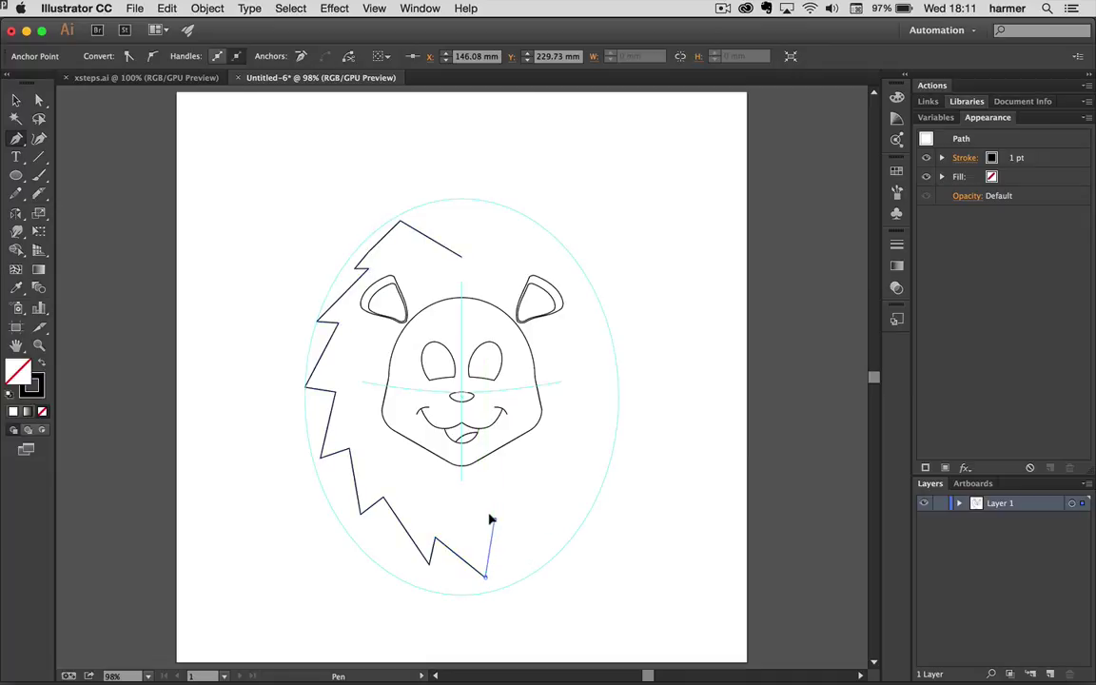
left_click(494, 521)
left_click(506, 541)
left_click(551, 483)
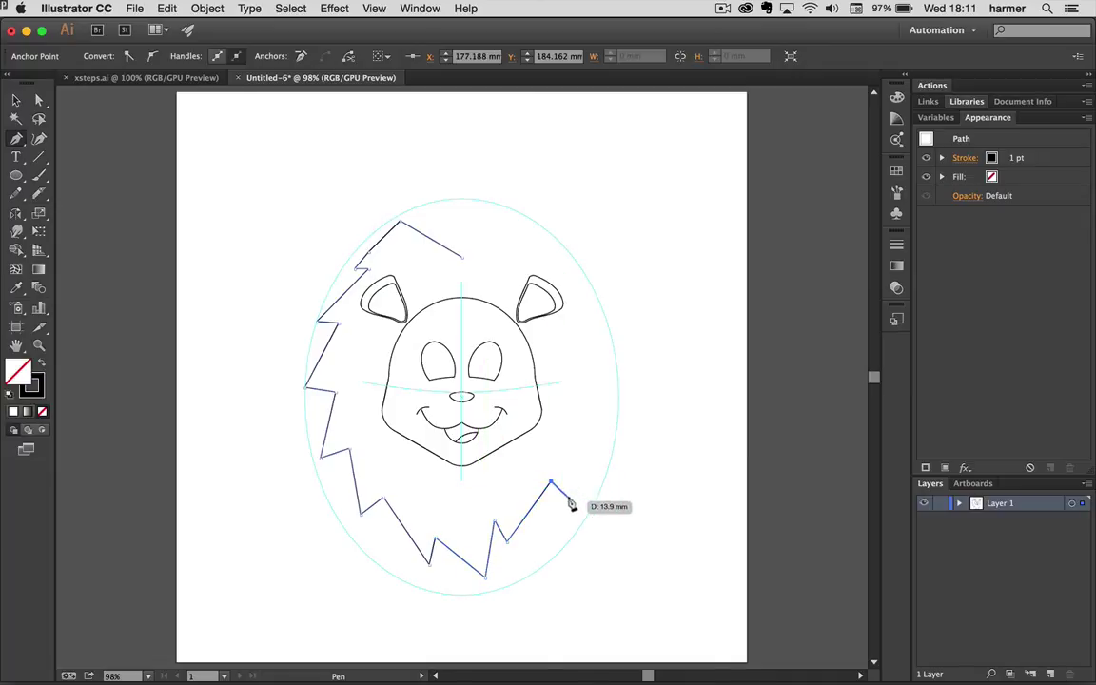
left_click(580, 415)
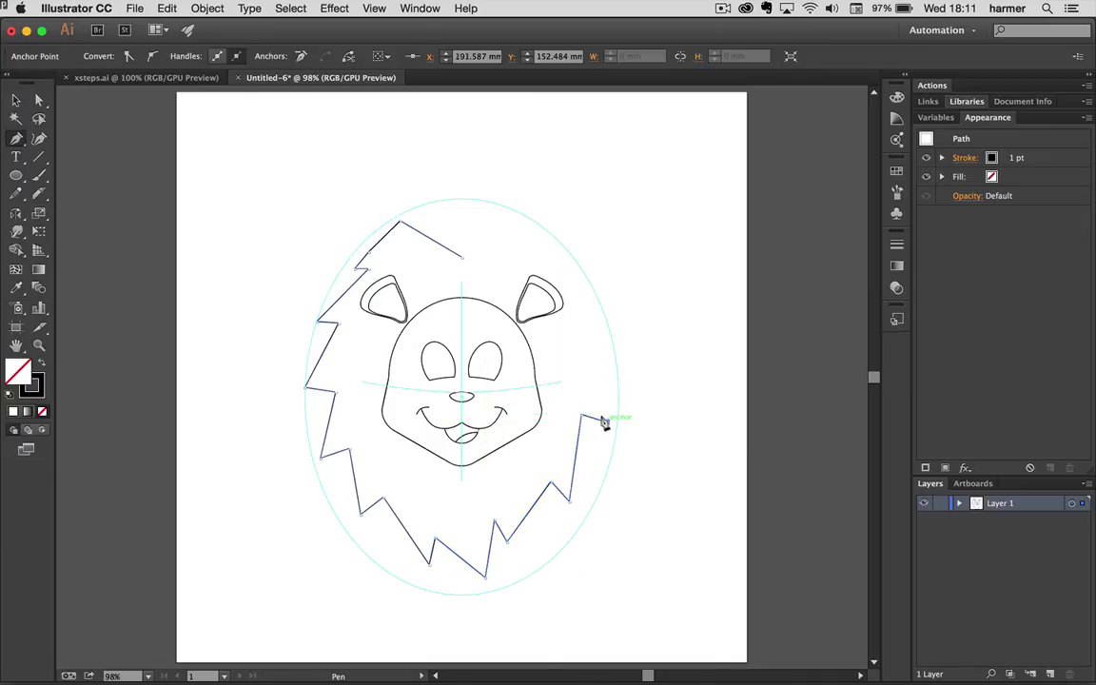
left_click(606, 421)
left_click(579, 353)
left_click(577, 304)
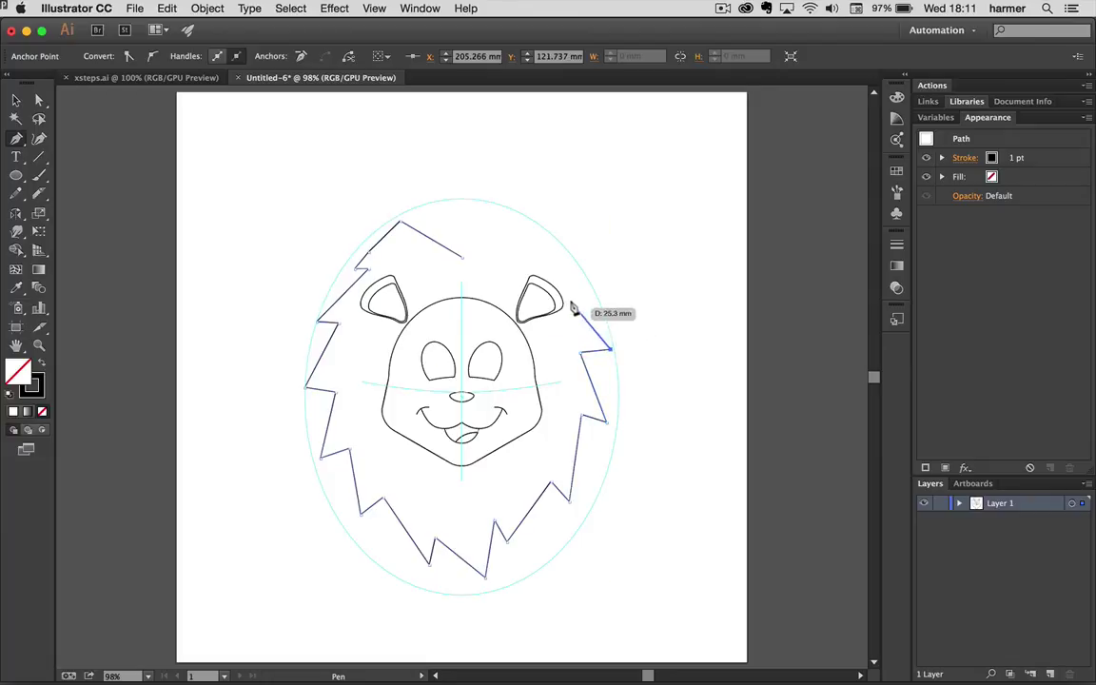
left_click(595, 310)
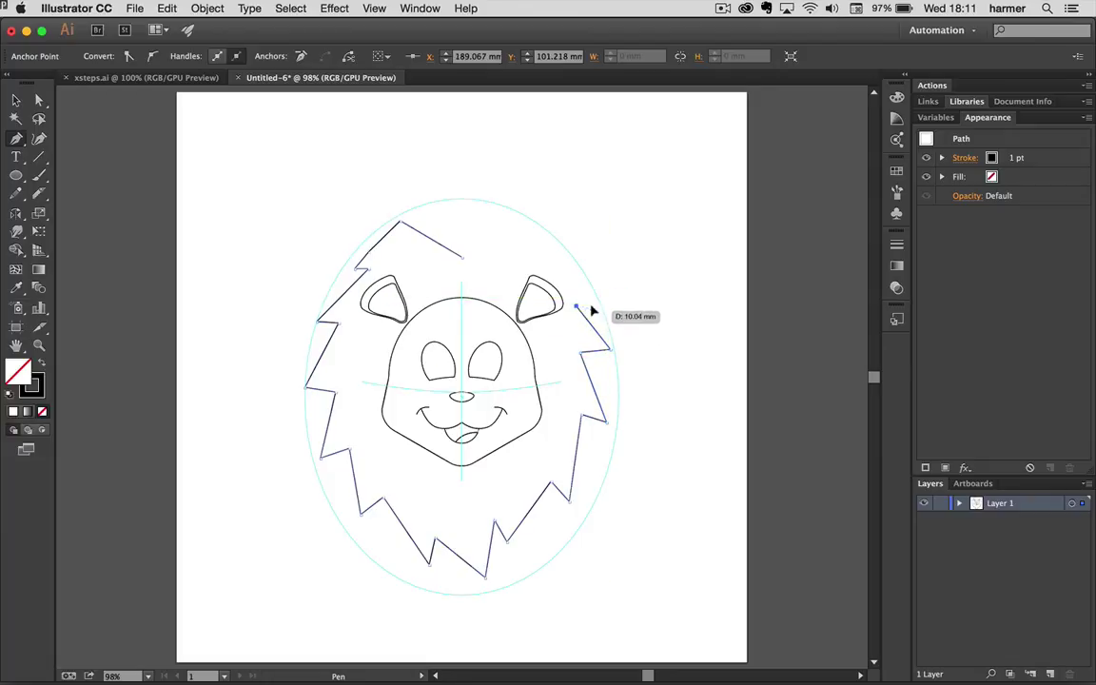
left_click(539, 234)
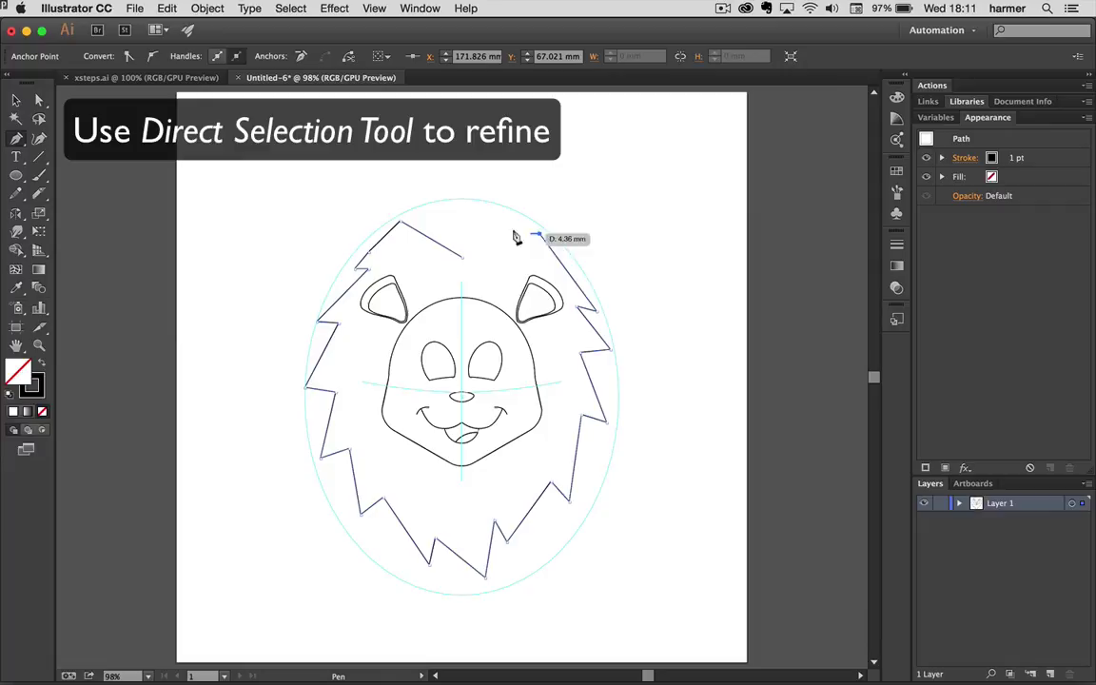
left_click(460, 260)
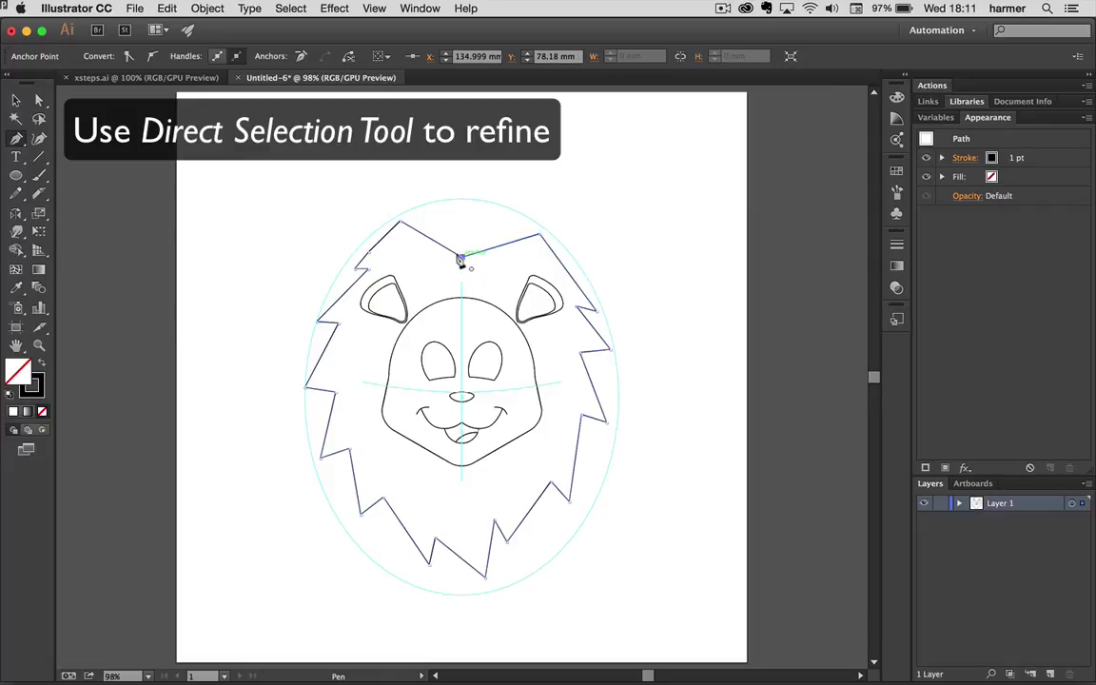
Round the mane's two top anchors into a smooth dipped crown, then zoom in on the head.
key("a")
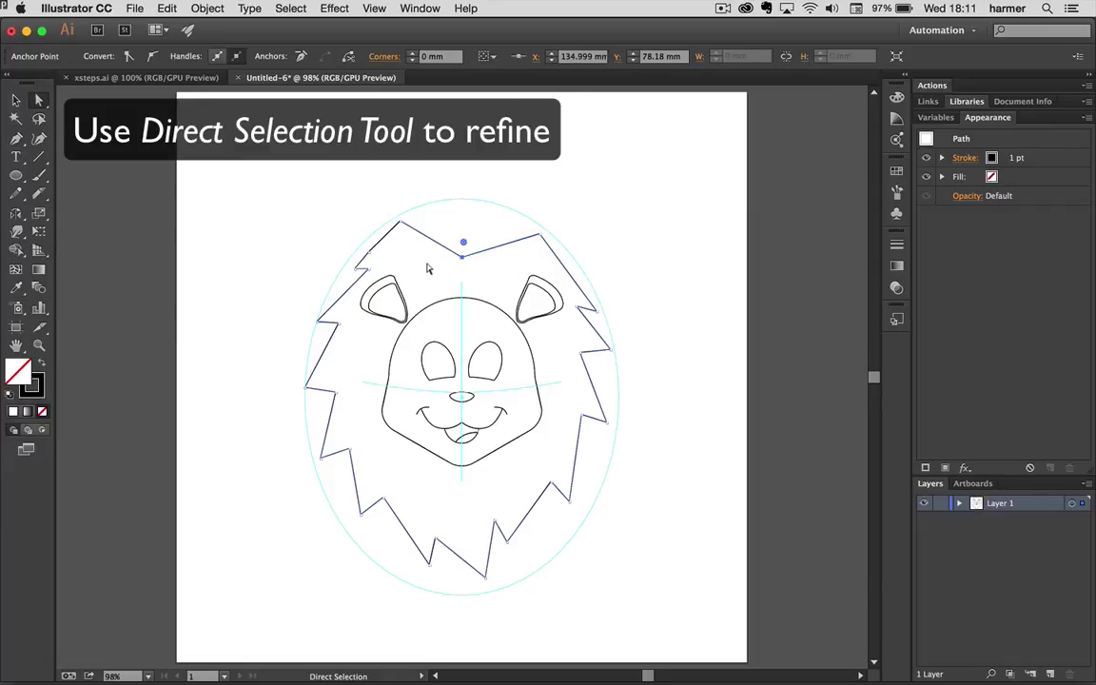
left_click_drag(385, 210, 549, 252)
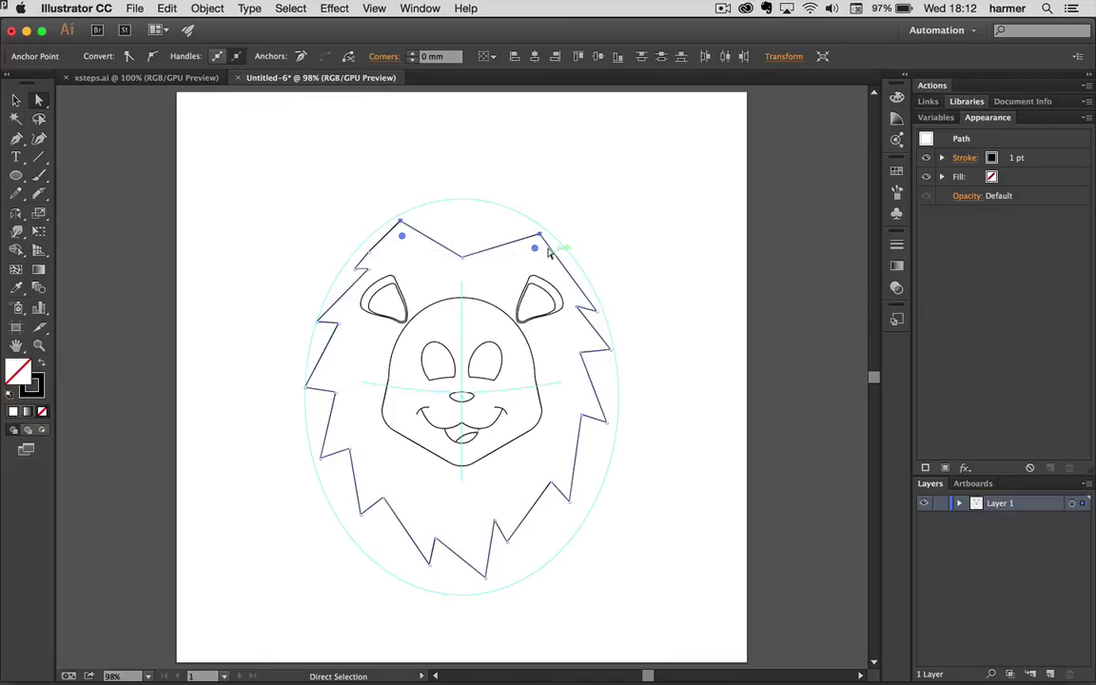
mouse_move(403, 238)
left_mouse_down()
mouse_move(474, 264)
mouse_move(467, 225)
left_mouse_up()
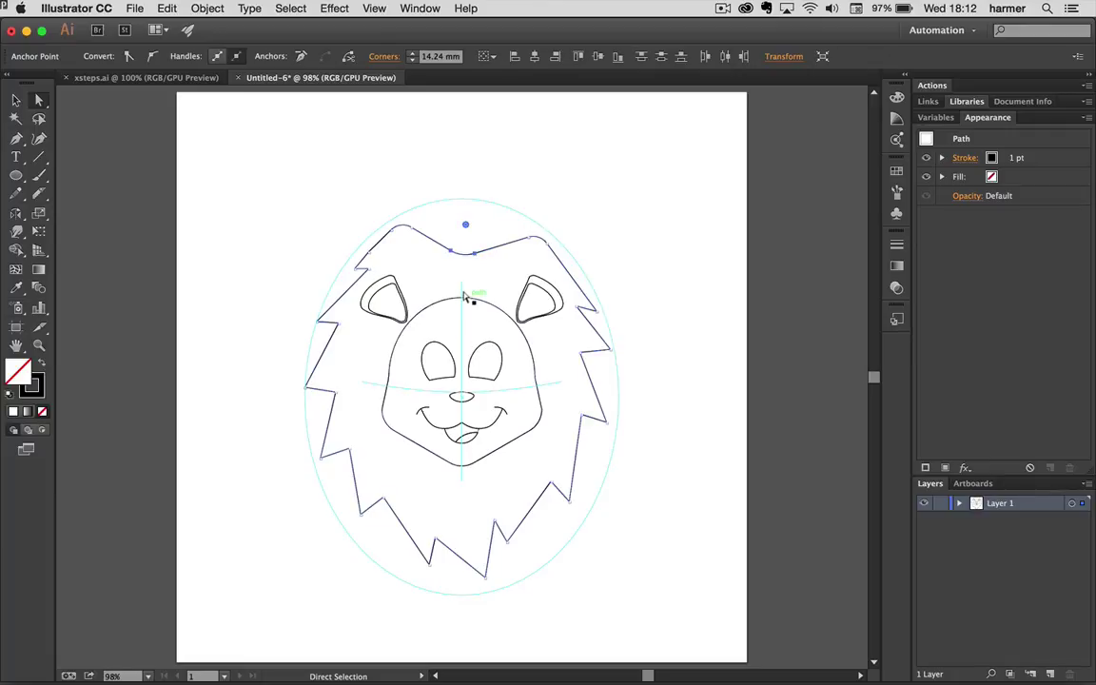
key("p")
key("z")
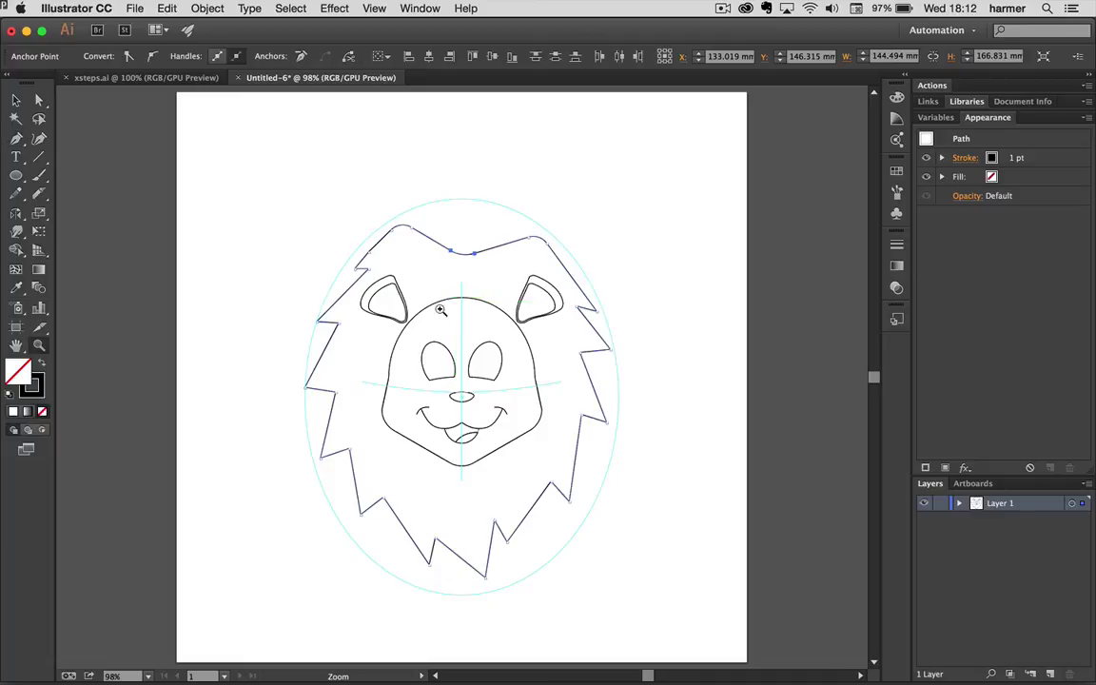
left_click_drag(457, 301, 620, 304)
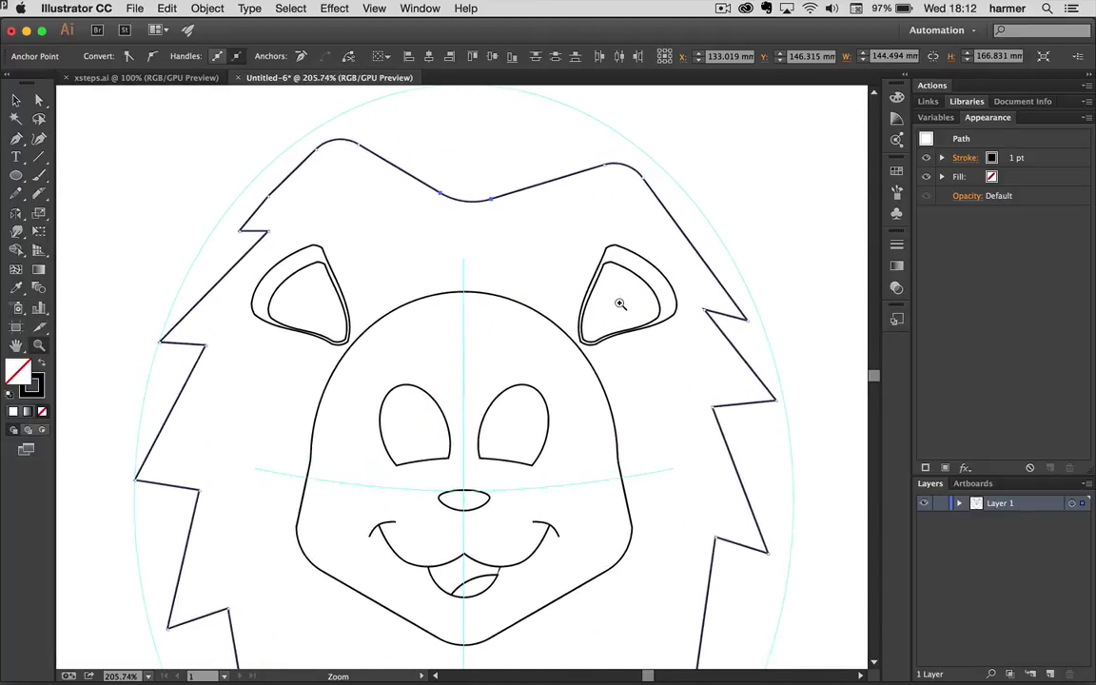
key("p")
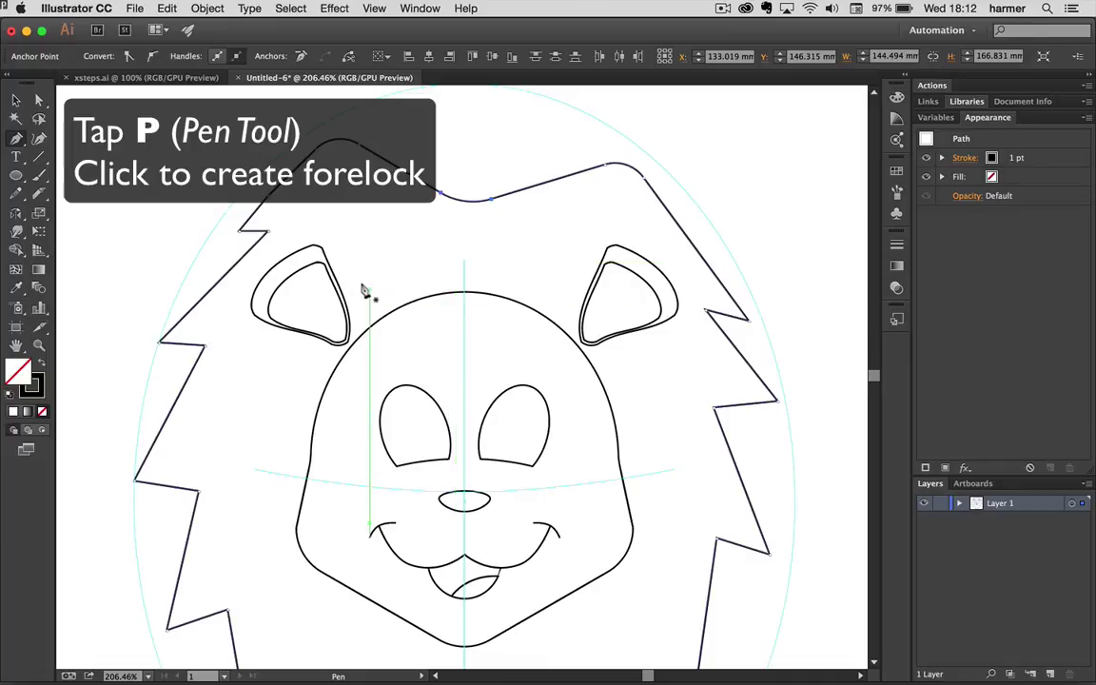
Start the forelock with the Pen beside the left ear, zigzagging across the left forehead.
left_click(369, 288)
left_click(322, 317)
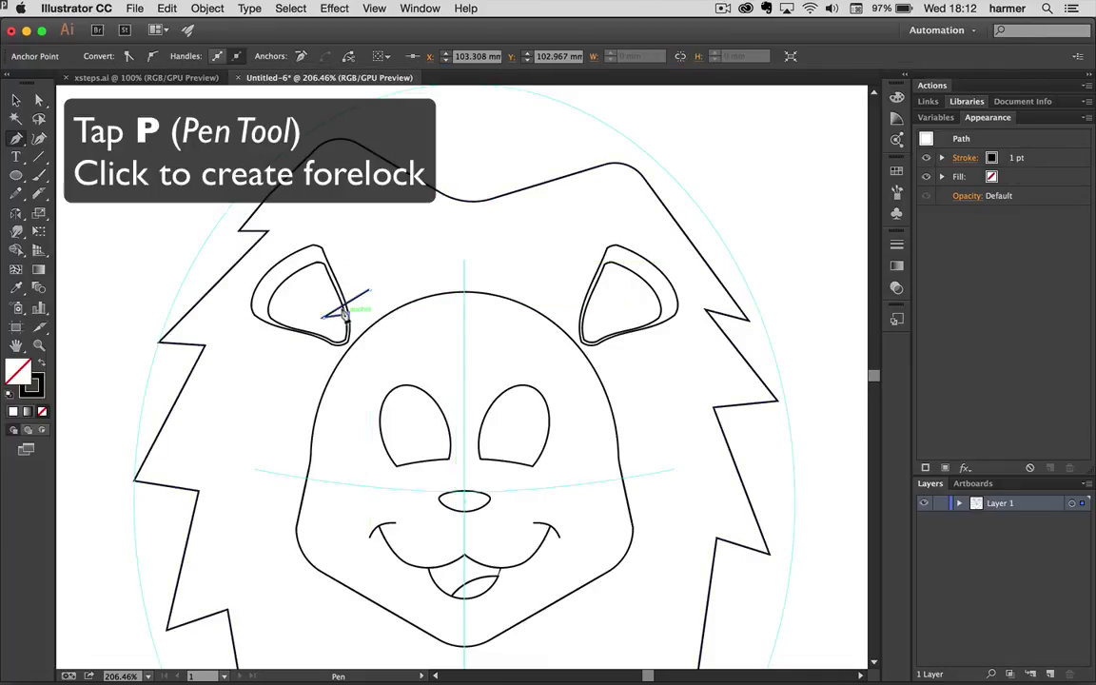
left_click_drag(347, 314, 301, 379)
left_click(307, 380)
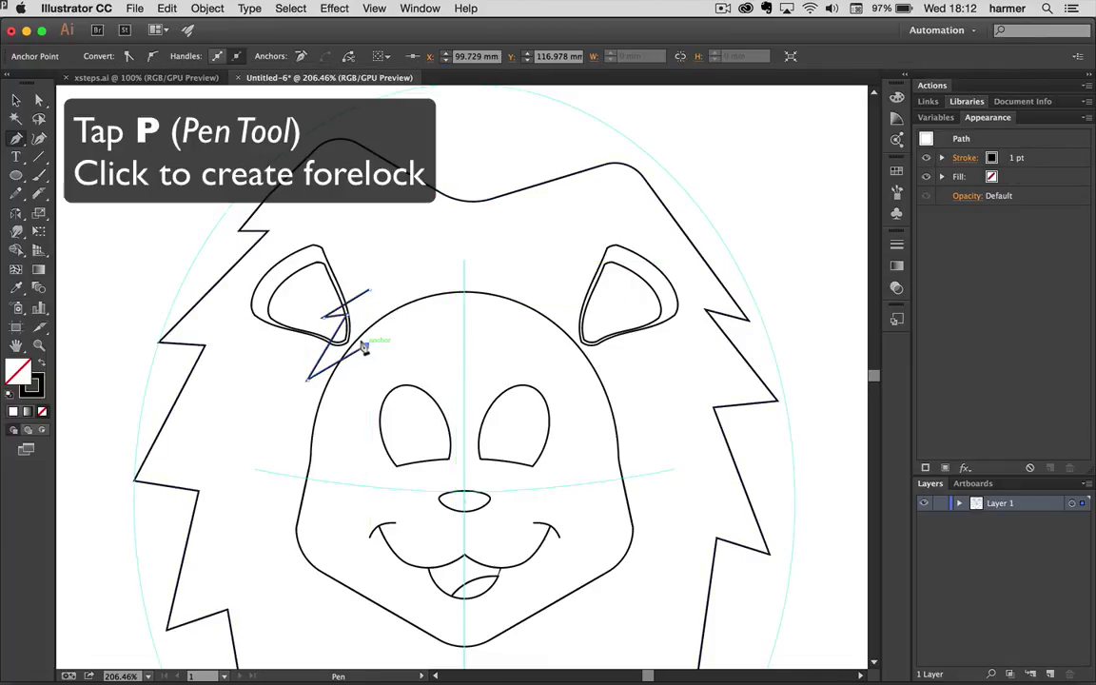
left_click(366, 345)
left_click(353, 379)
left_click(419, 334)
left_click(424, 367)
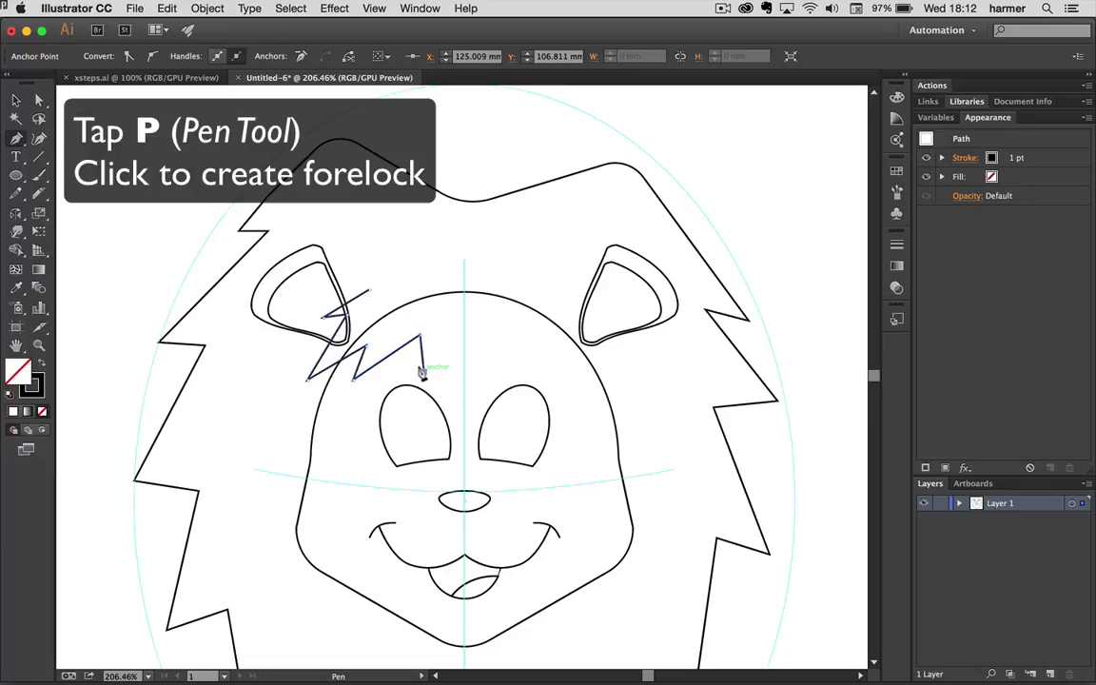
Continue the forelock zigzag across the forehead and up into the right ear.
left_click(451, 351)
left_click(461, 383)
left_click(489, 337)
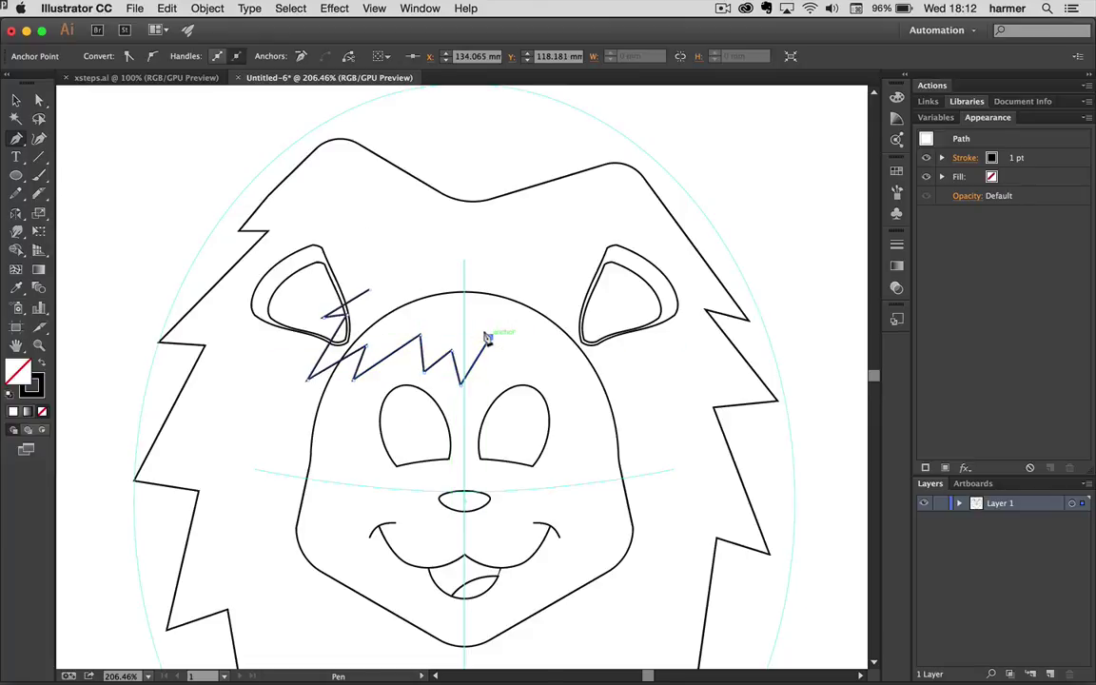
left_click(515, 364)
left_click(573, 382)
left_click(567, 326)
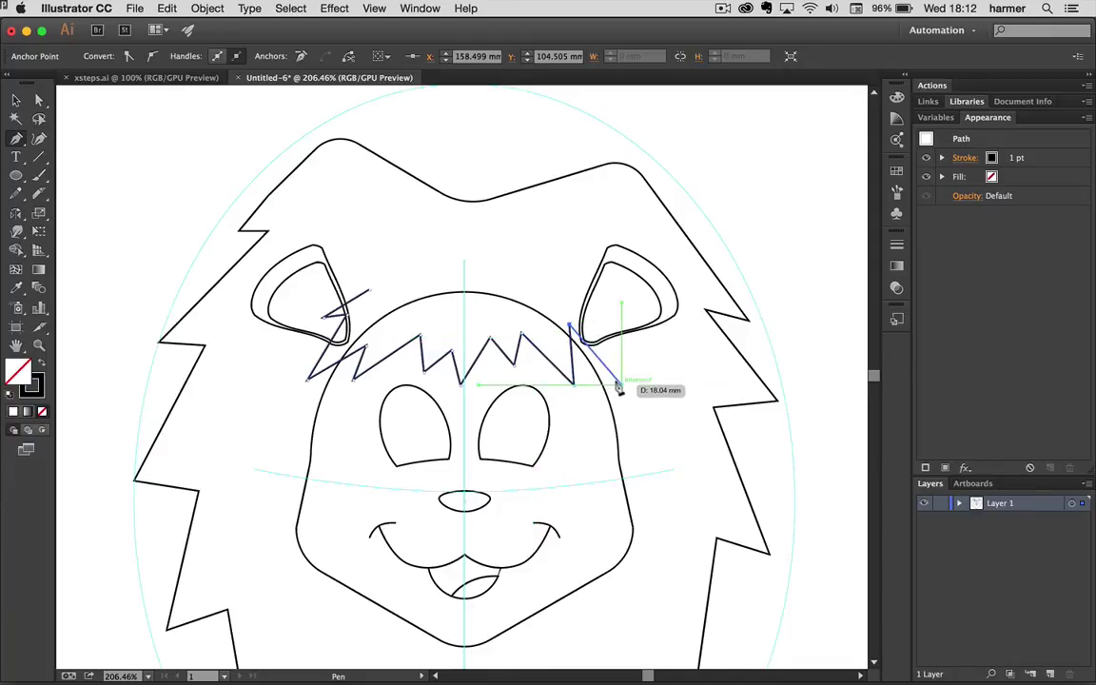
left_click(623, 386)
left_click(564, 282)
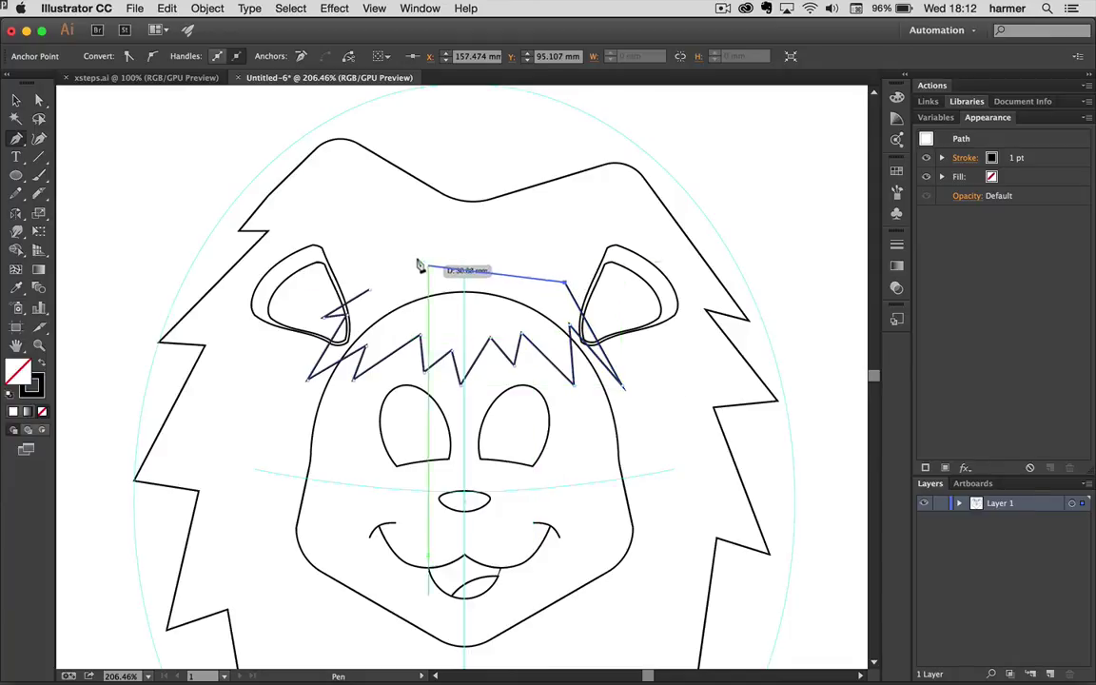
Close the forelock at its first anchor, nudge its right point down-left, and fit the artboard.
left_click(365, 288)
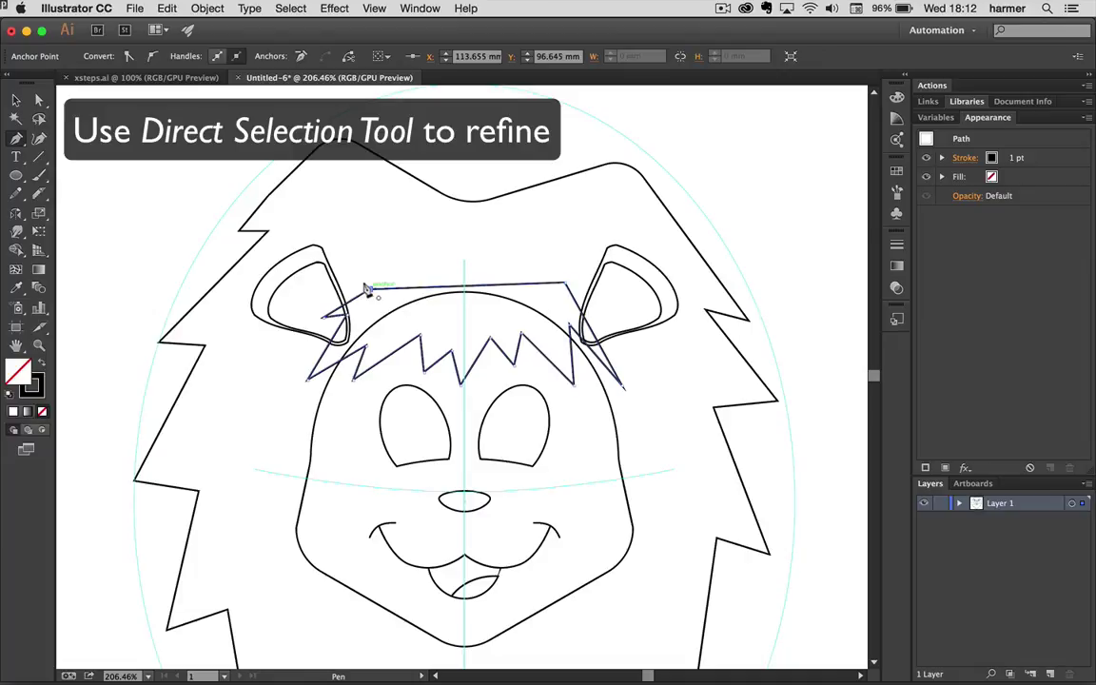
key("a")
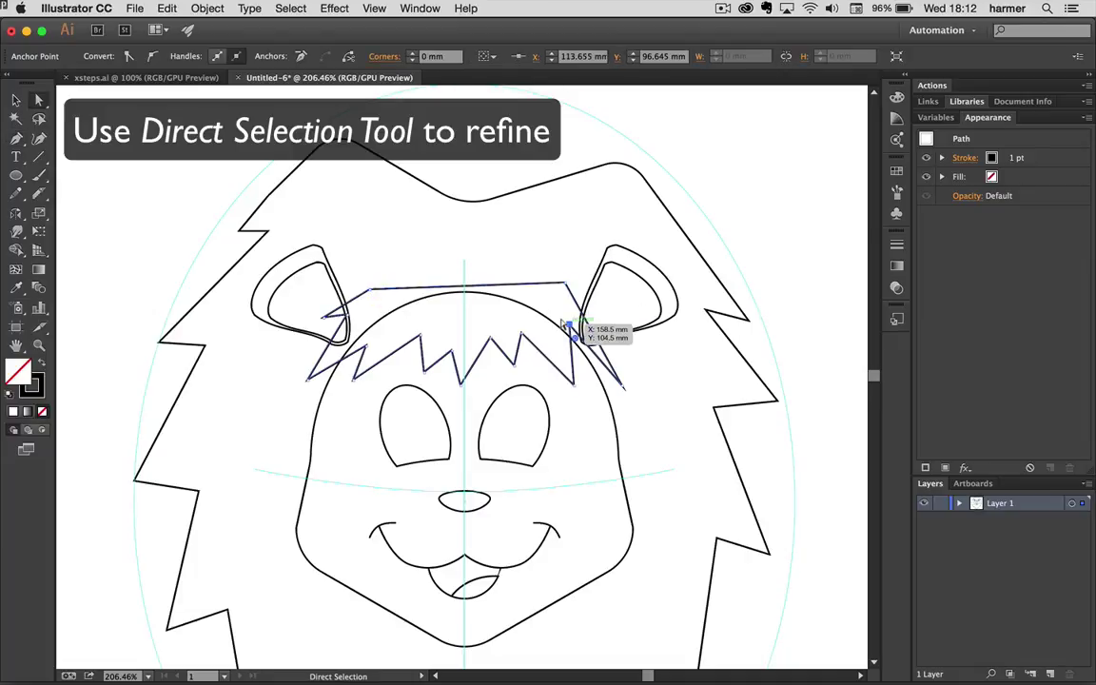
left_click_drag(567, 325, 557, 339)
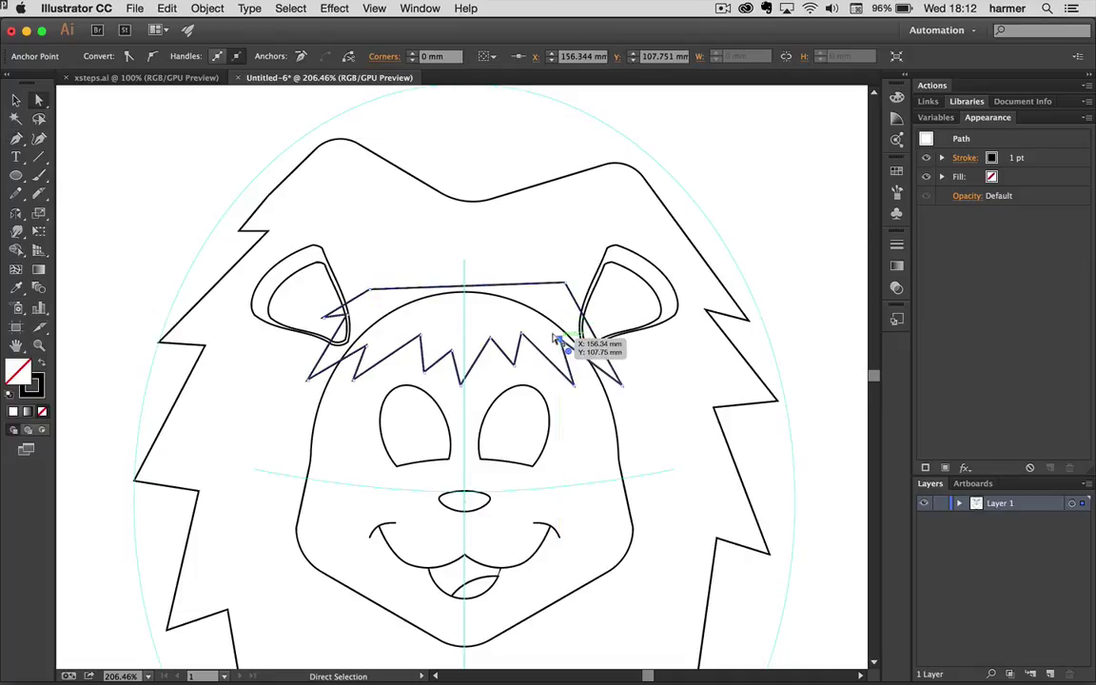
key("super+0")
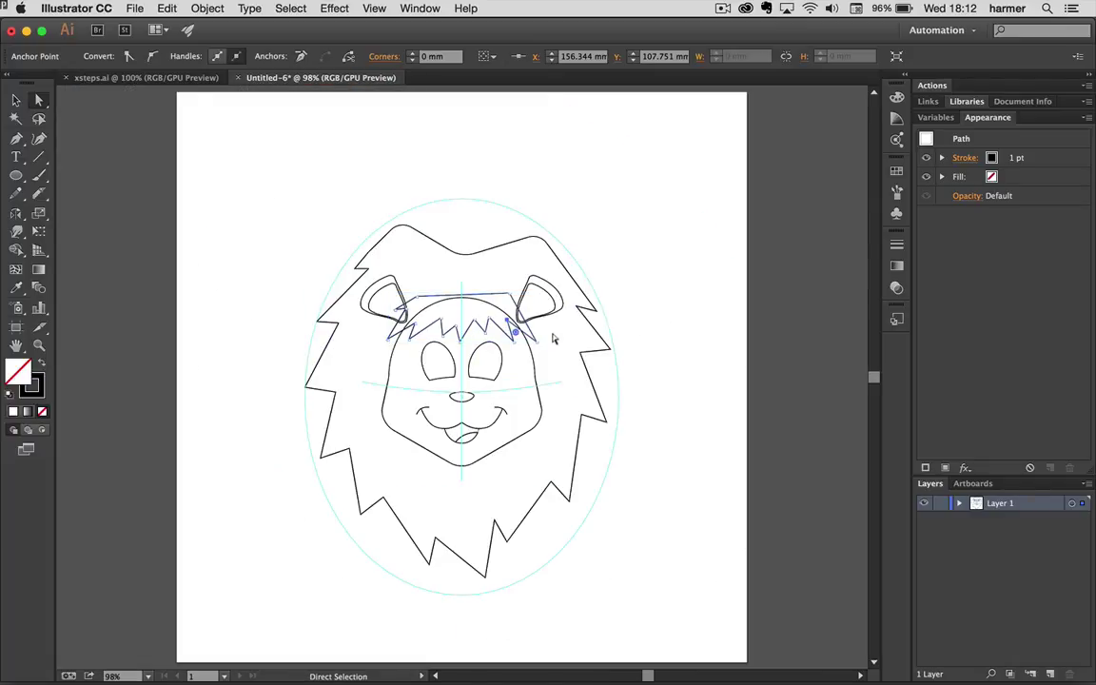